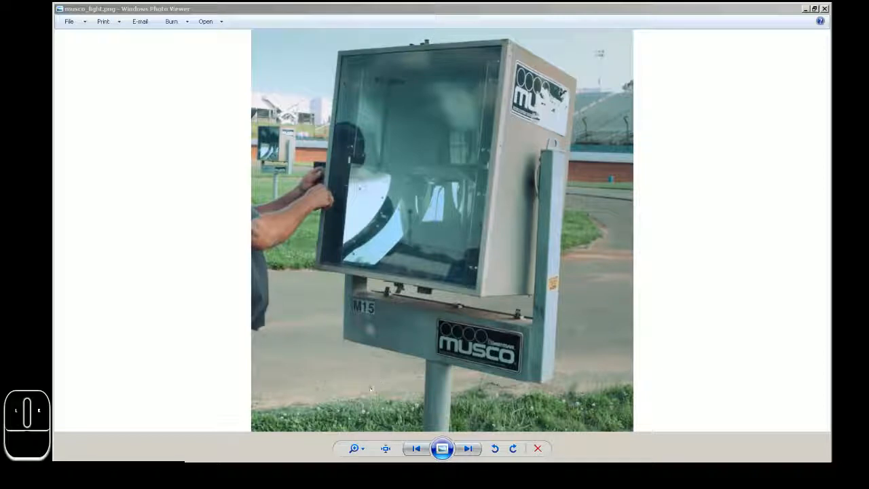
Examine the MUSCO sign on the light fixture in musco_light.png up close, comparing it with the open Musco_Color.jpg logo.
click(805, 9)
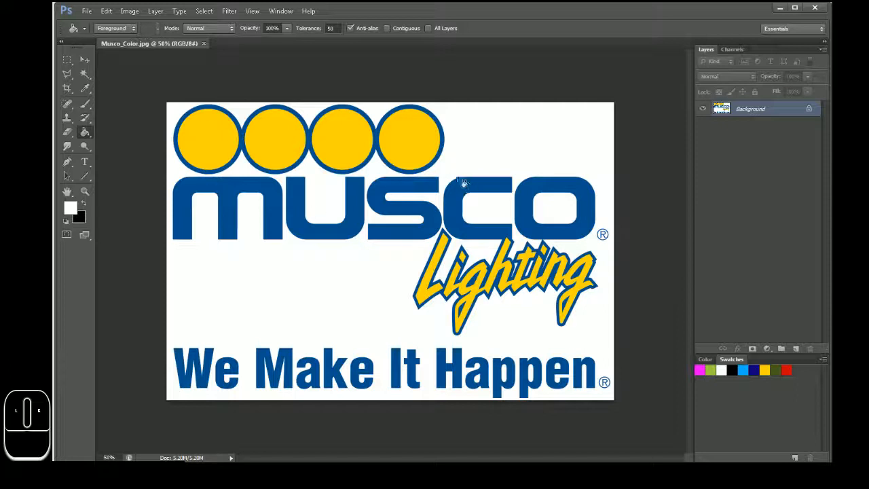
click(130, 460)
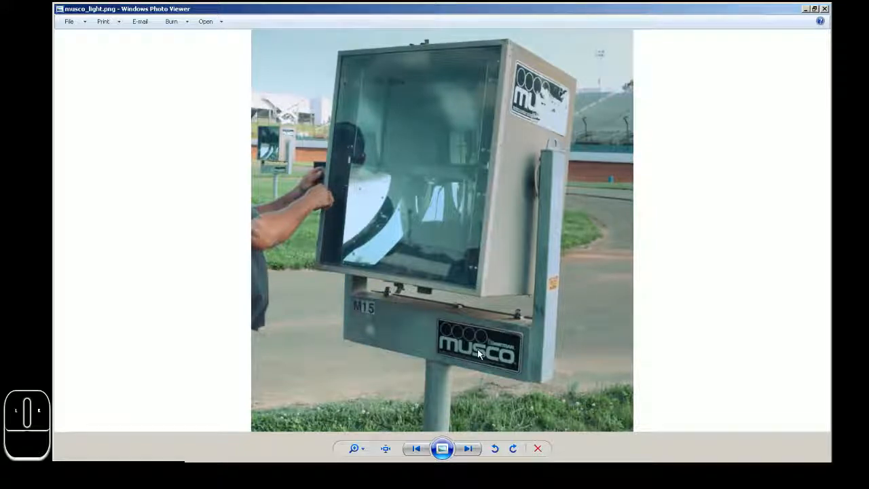
scroll(495, 349, up, 3)
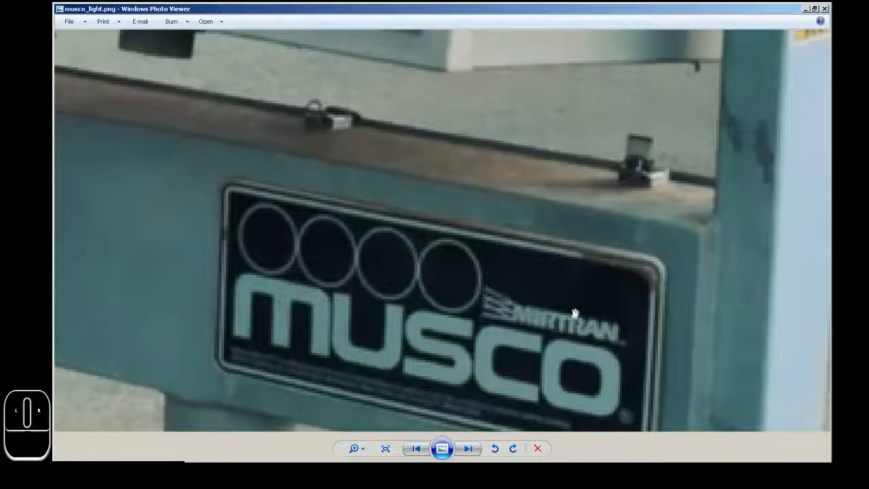
scroll(462, 326, down, 1)
scroll(461, 326, down, 4)
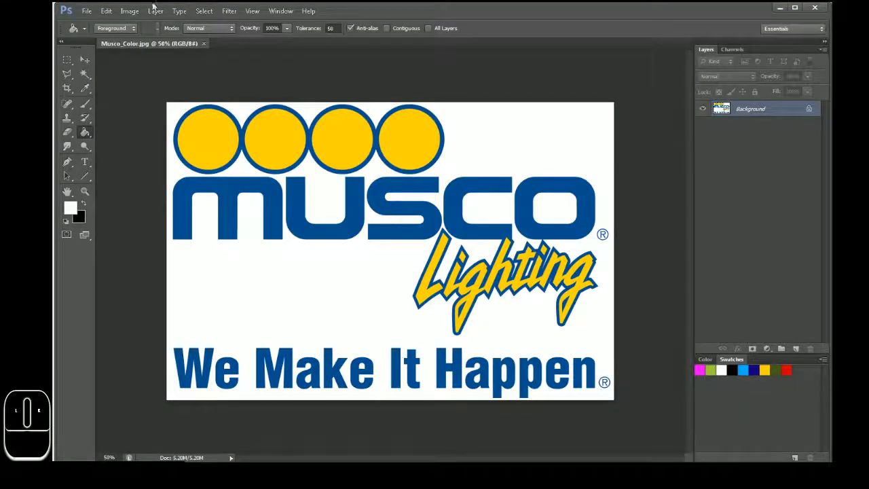
Check the logo image's pixel dimensions, document size and resolution without changing them.
click(102, 12)
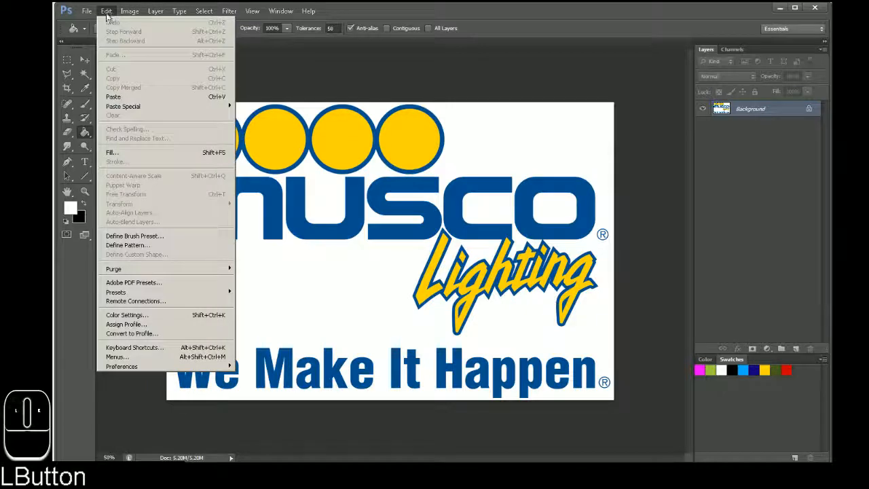
mouse_move(126, 8)
click(143, 83)
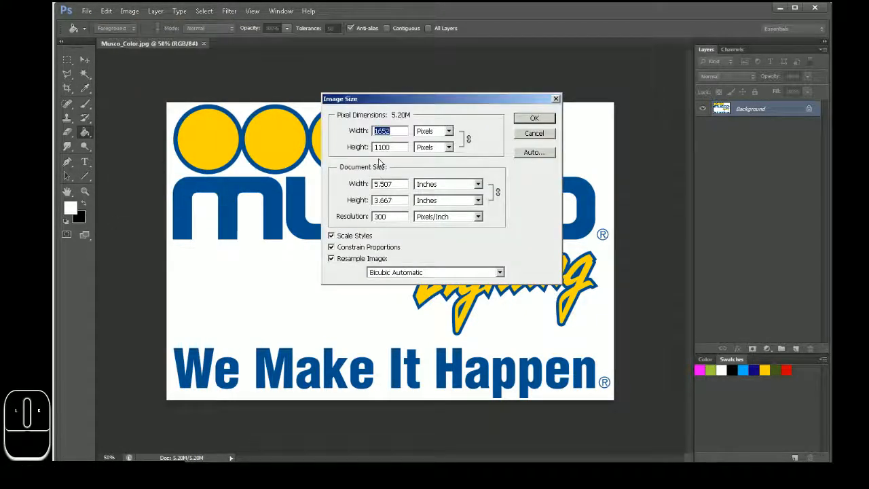
click(534, 133)
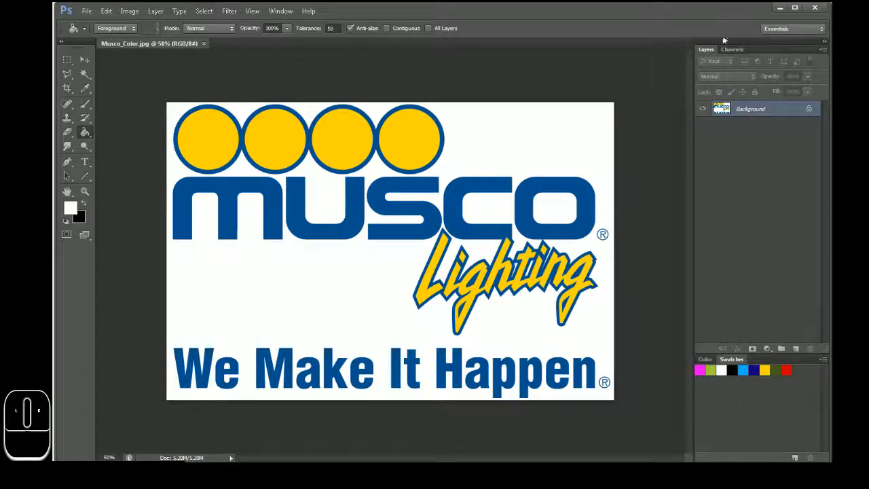
click(822, 49)
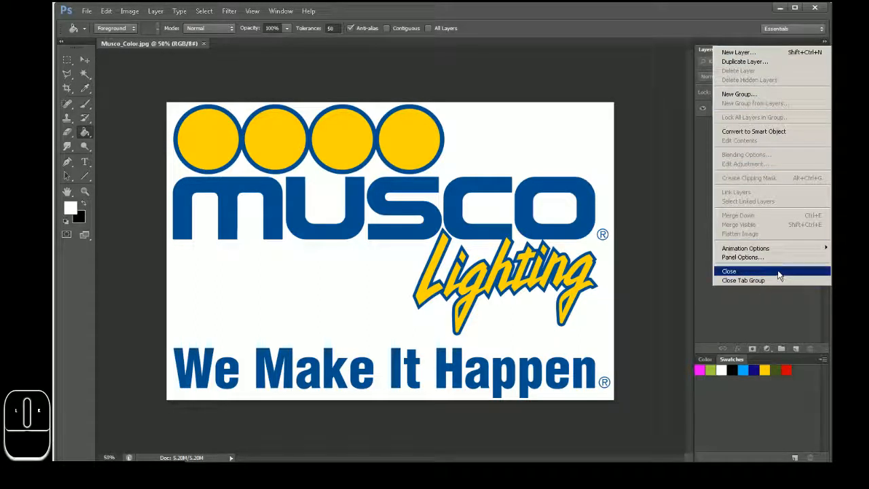
click(758, 313)
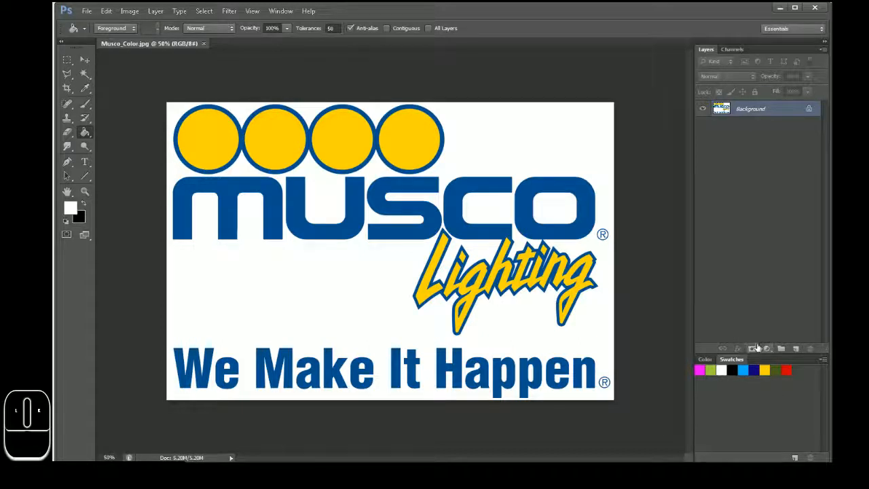
click(278, 11)
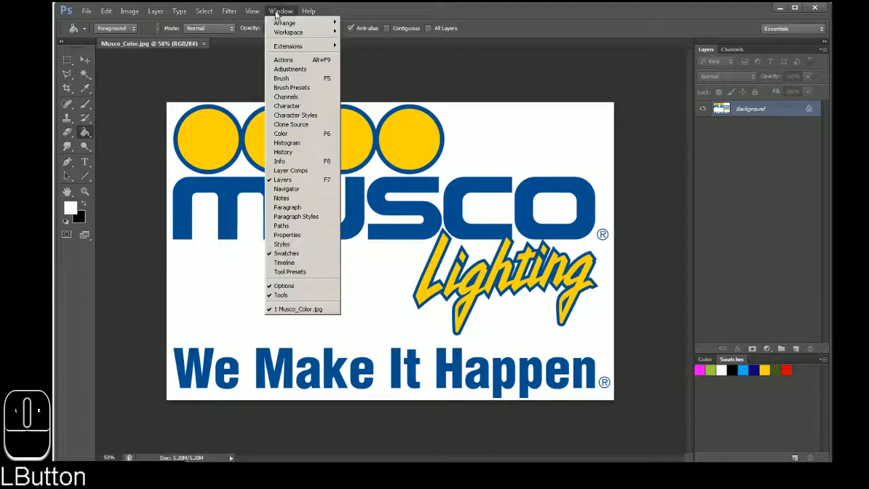
mouse_move(287, 34)
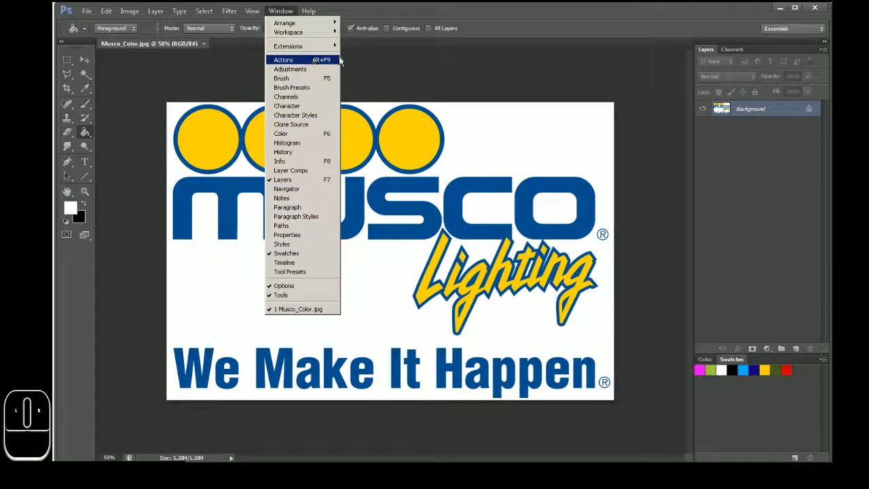
mouse_move(311, 47)
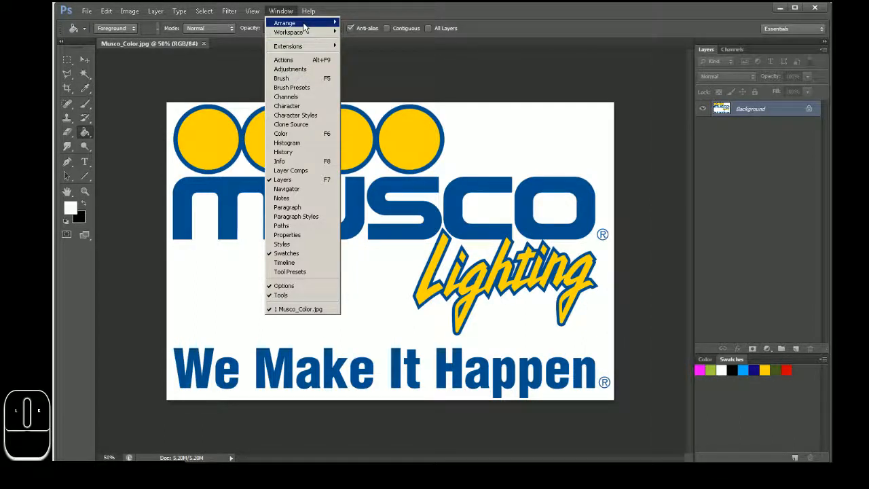
mouse_move(304, 25)
click(534, 15)
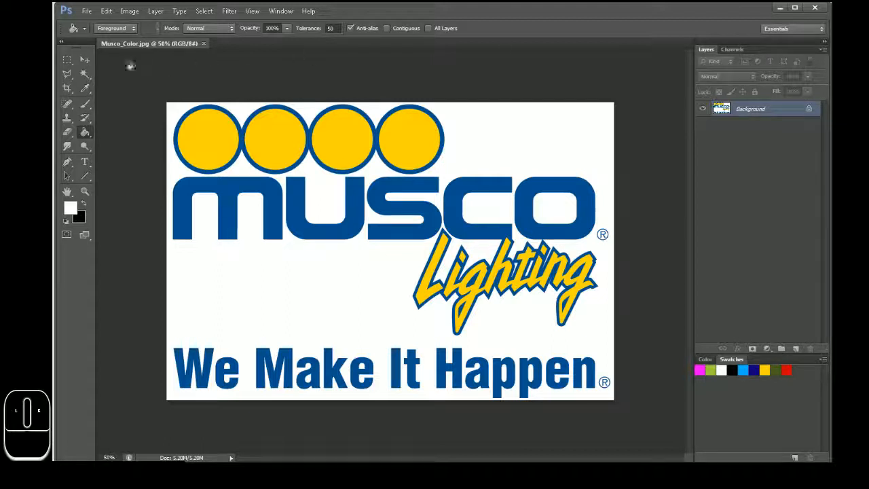
Try the toolbox as a single column and as a floating palette, restoring its docked two-column layout.
click(61, 43)
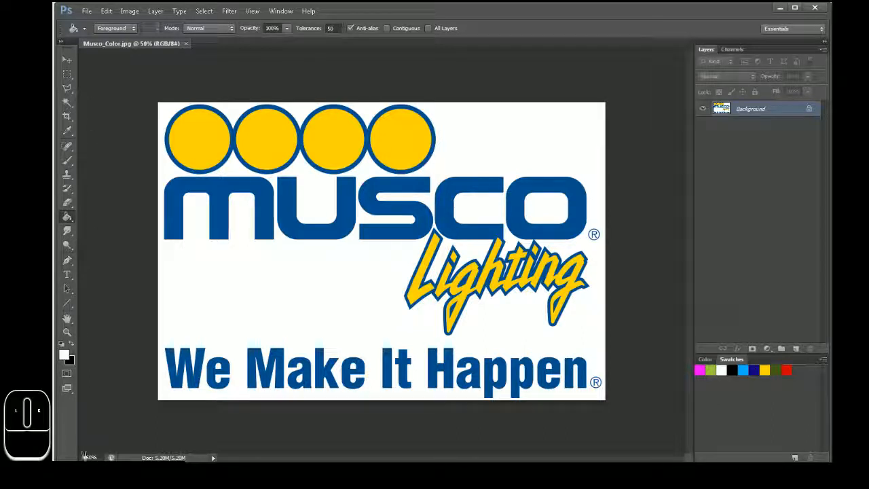
click(61, 44)
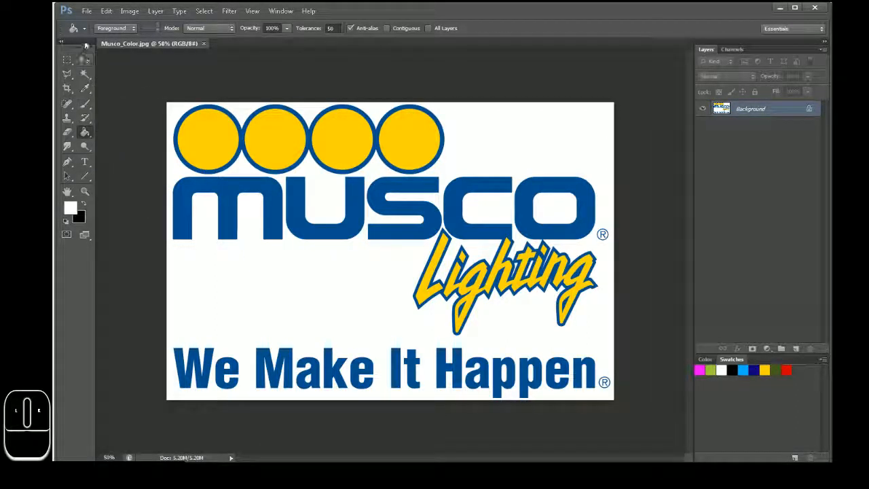
mouse_move(75, 43)
mouse_down()
mouse_move(184, 60)
mouse_move(346, 62)
mouse_move(386, 114)
mouse_move(228, 143)
mouse_move(132, 41)
mouse_move(63, 49)
mouse_up()
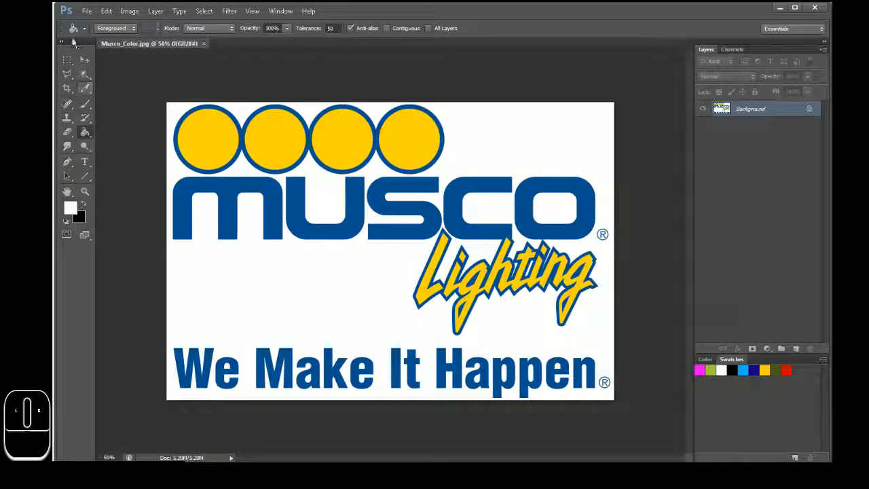
drag(80, 46, 81, 159)
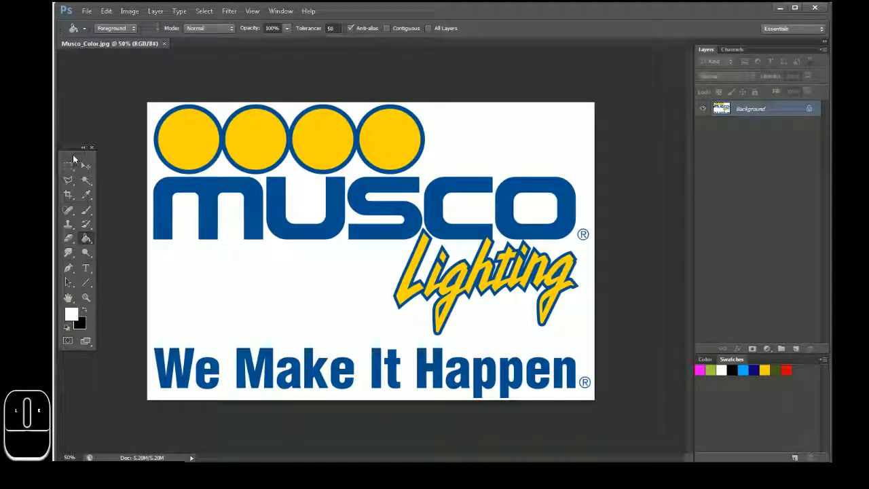
drag(78, 159, 66, 59)
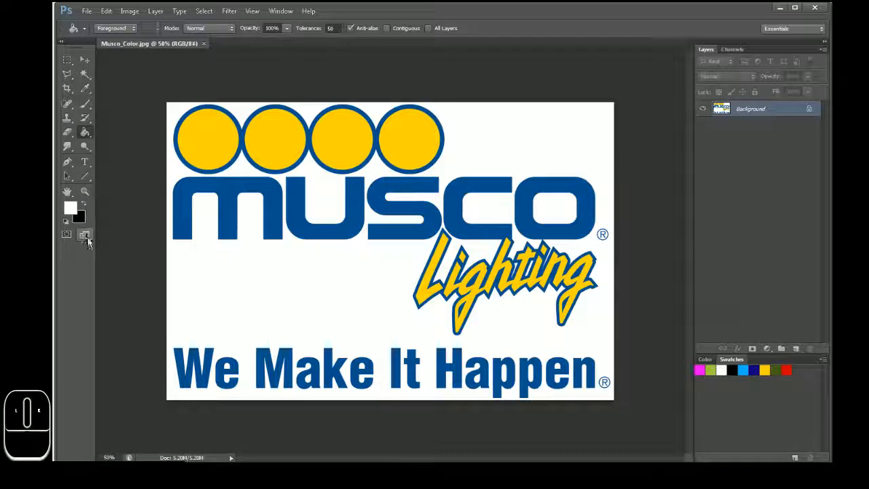
Activate the Magic Wand, Polygonal Lasso, Rectangular Marquee and Move tools one after another.
click(84, 77)
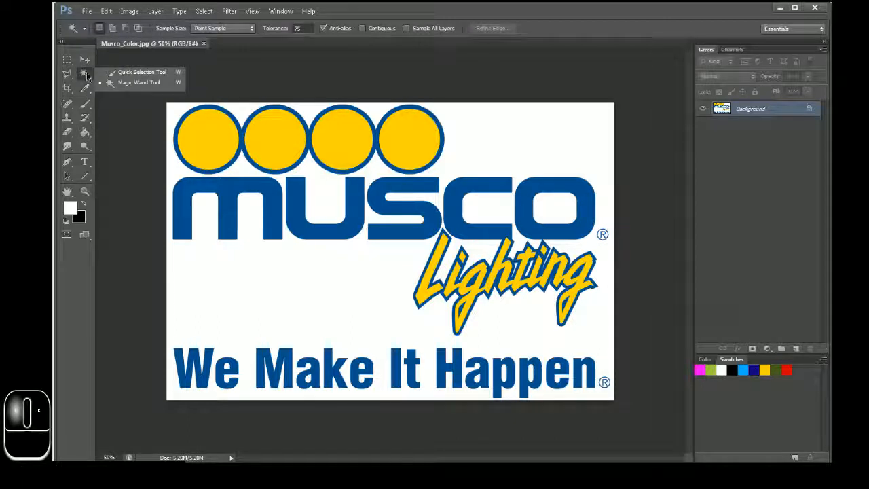
click(139, 83)
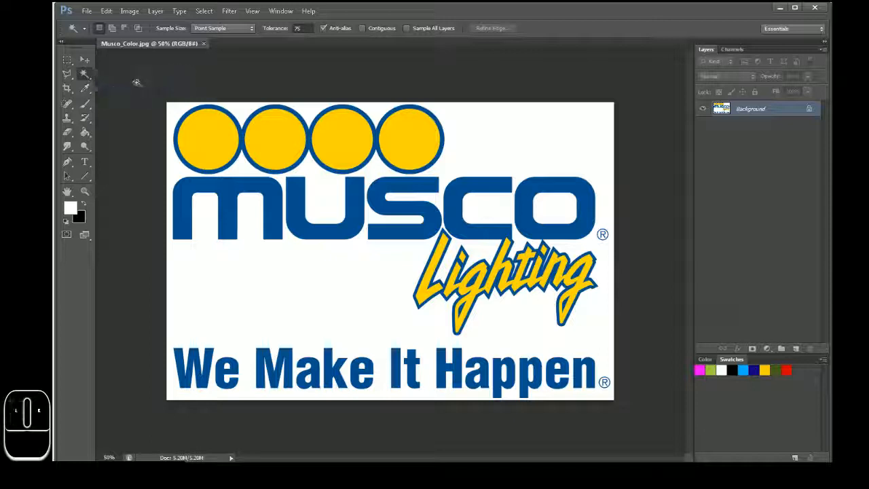
click(68, 77)
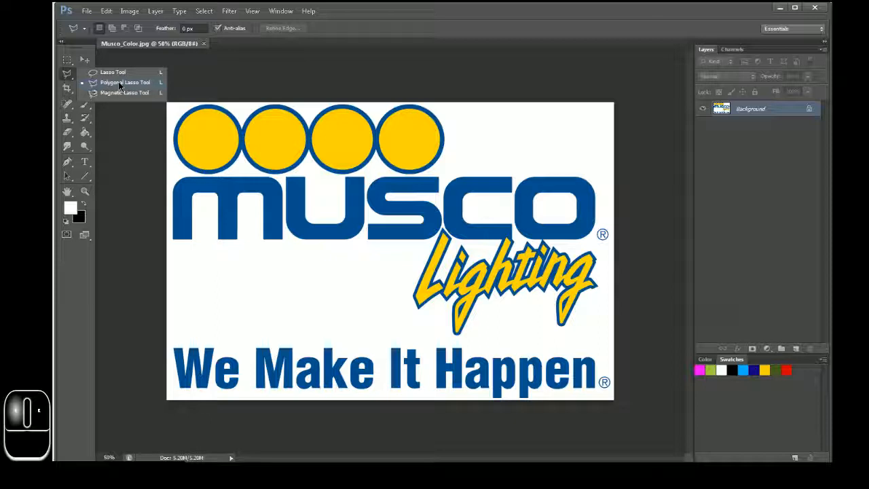
click(120, 84)
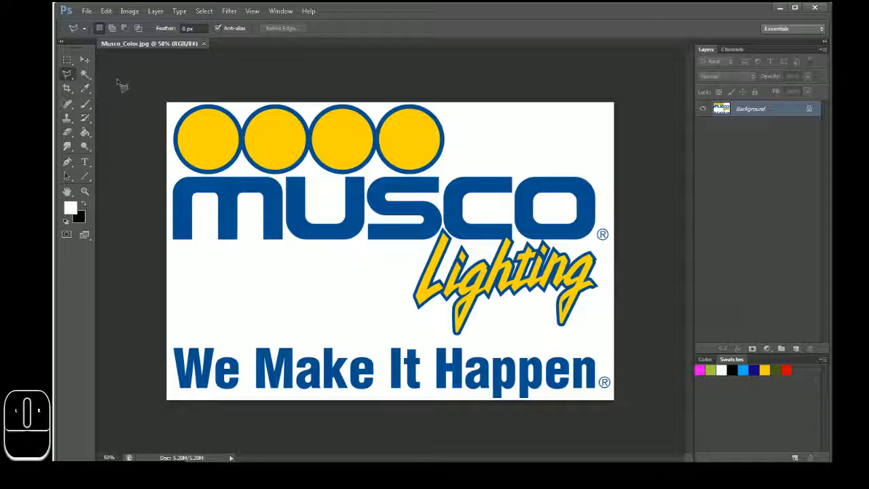
click(68, 61)
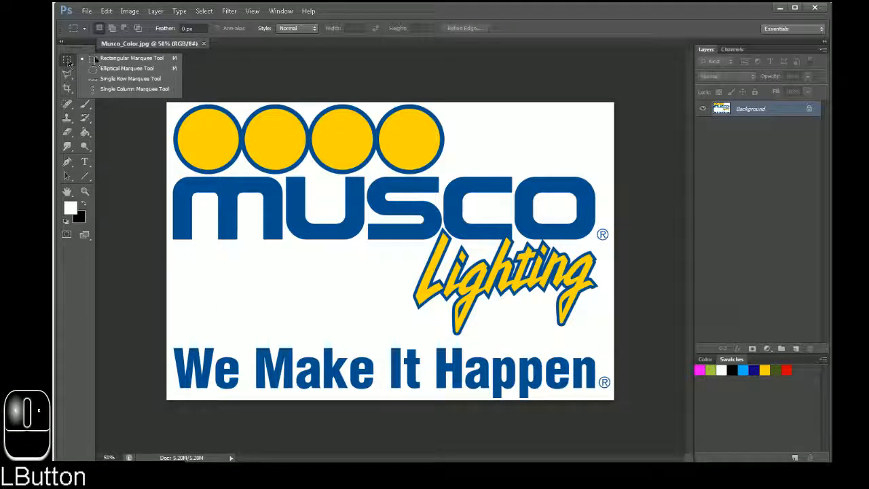
click(107, 60)
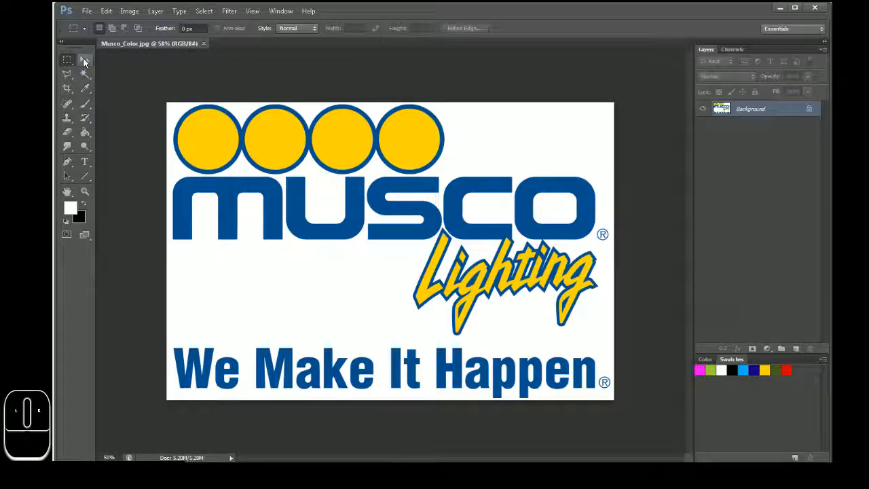
click(84, 61)
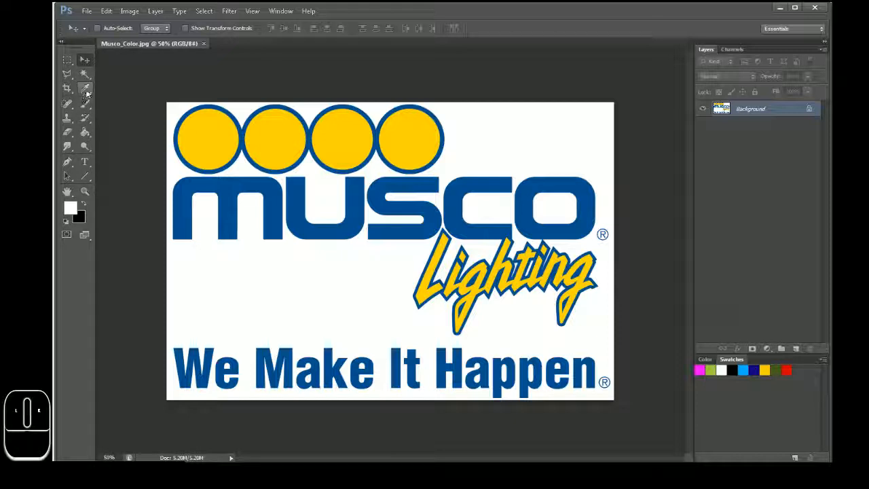
Switch to the Color Sampler tool and back to the Eyedropper tool.
mouse_move(85, 91)
mouse_down()
mouse_move(137, 122)
mouse_move(105, 89)
mouse_move(87, 91)
mouse_up()
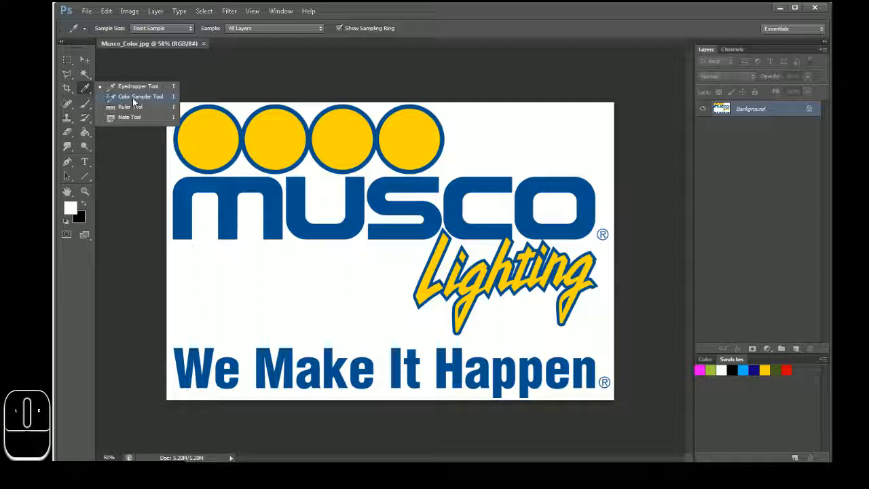
click(132, 97)
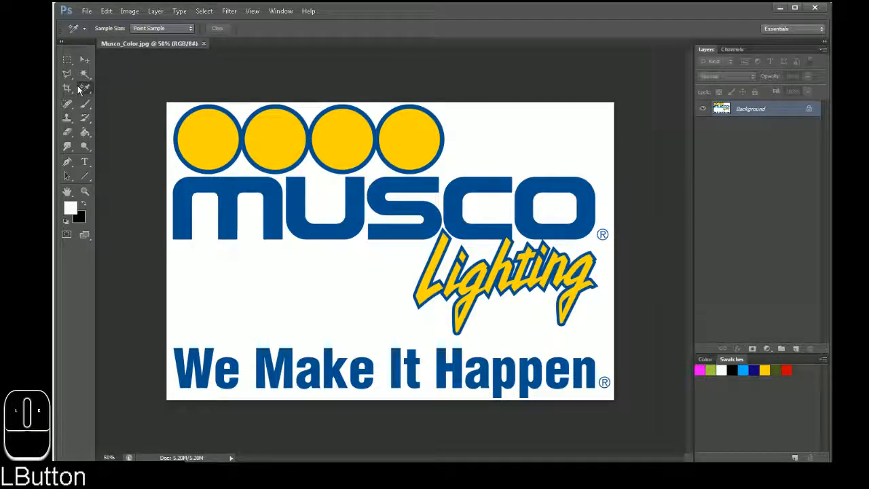
click(84, 90)
drag(85, 90, 135, 87)
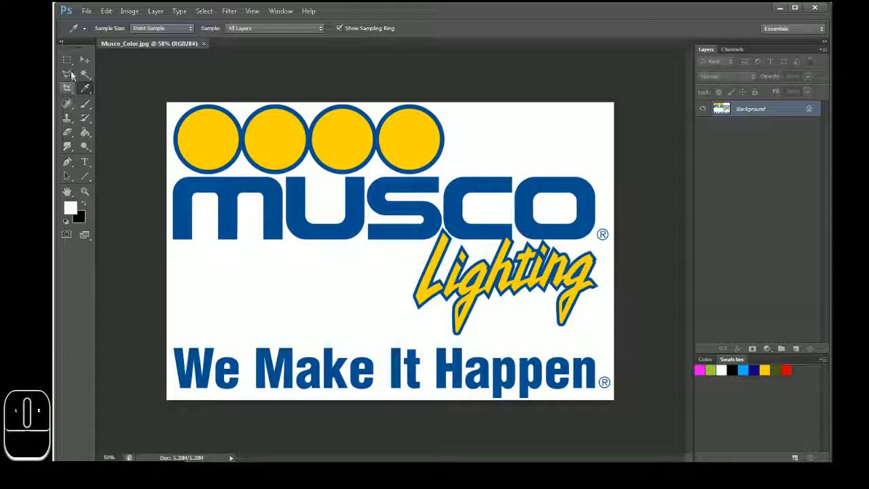
Paint a black horizontal stroke in the white area below the MUSCO lettering using the Brush tool at 27% hardness.
click(85, 108)
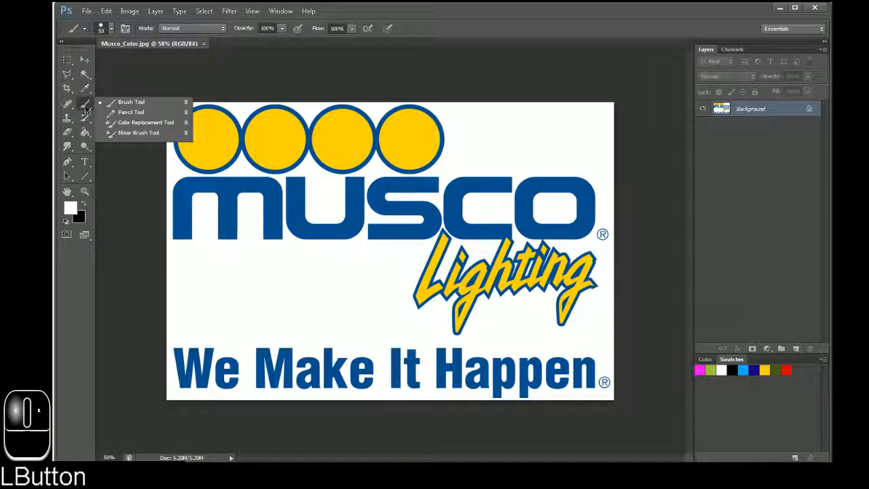
click(129, 102)
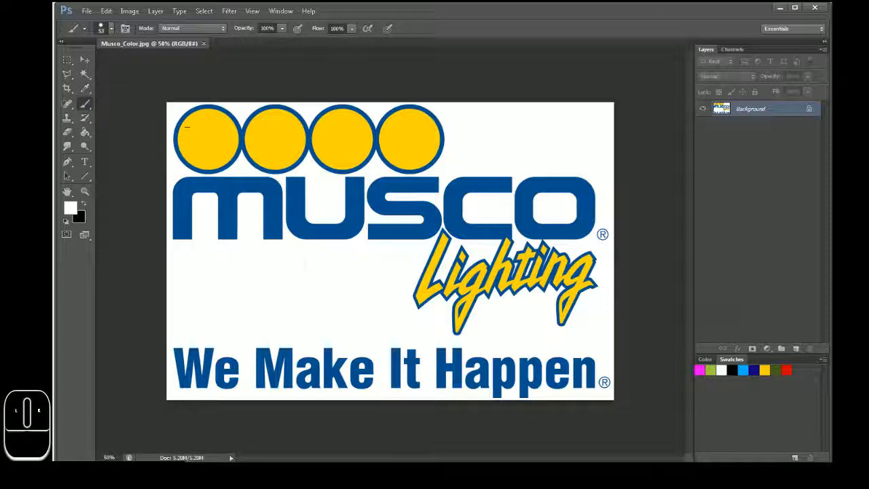
click(105, 30)
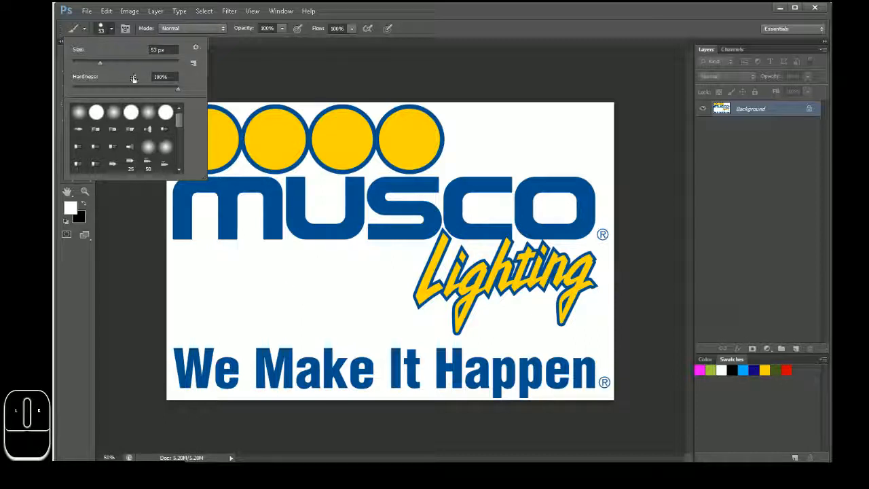
drag(175, 92, 118, 90)
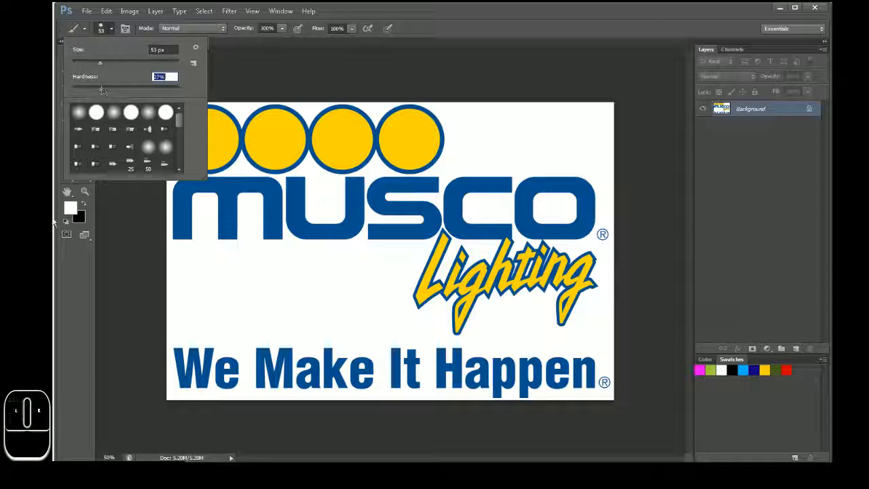
click(84, 202)
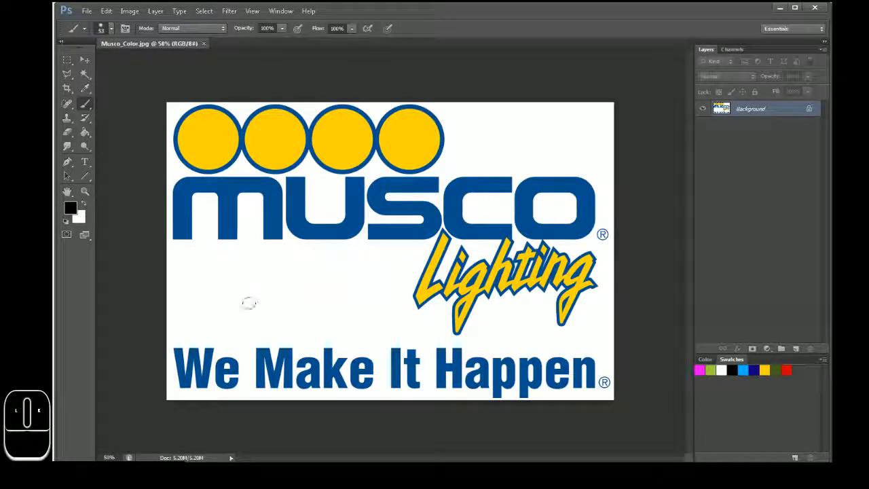
drag(367, 287, 259, 293)
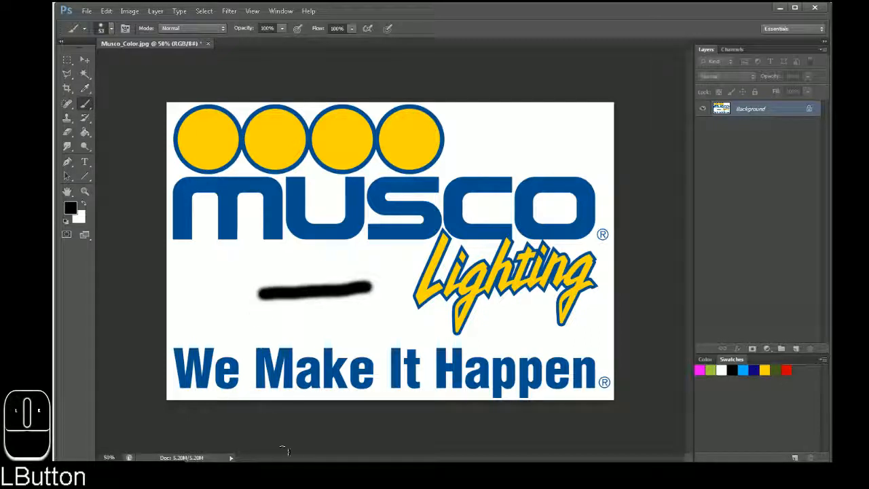
Paint a black horizontal stroke above the soft one with the Brush hardness set to 100% and compare their edges up close.
click(111, 29)
drag(143, 89, 204, 91)
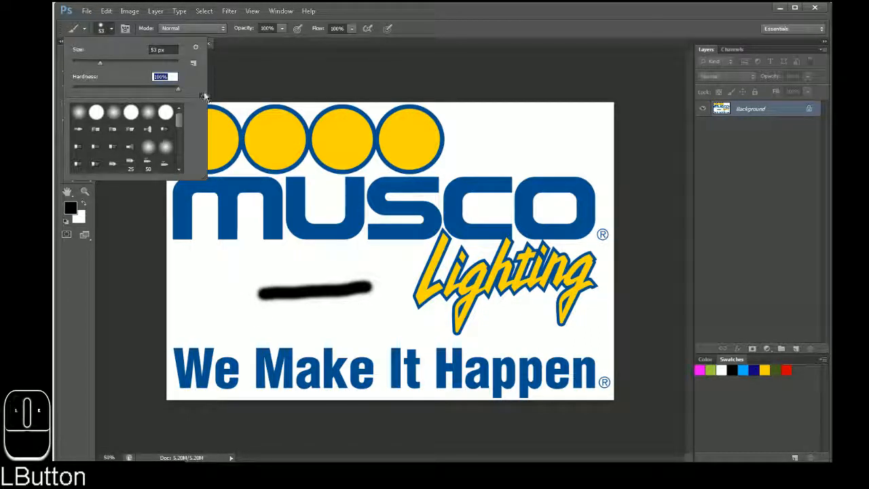
drag(358, 263, 276, 262)
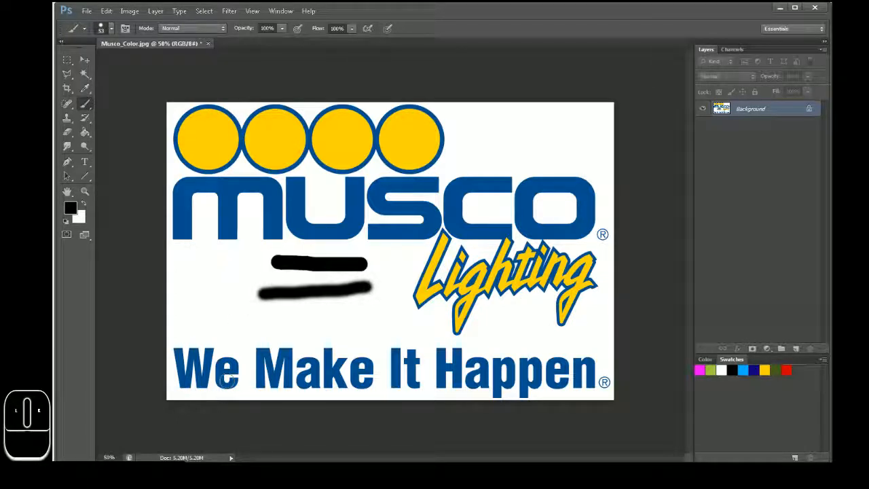
key(ctrl+KP_Add)
key(ctrl+KP_Add)
key(ctrl+KP_Add)
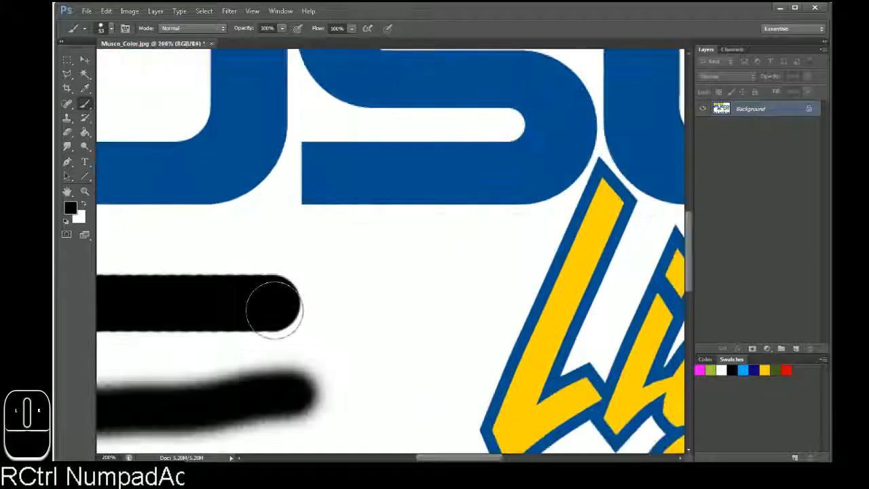
scroll(451, 340, down, 3)
drag(486, 458, 433, 458)
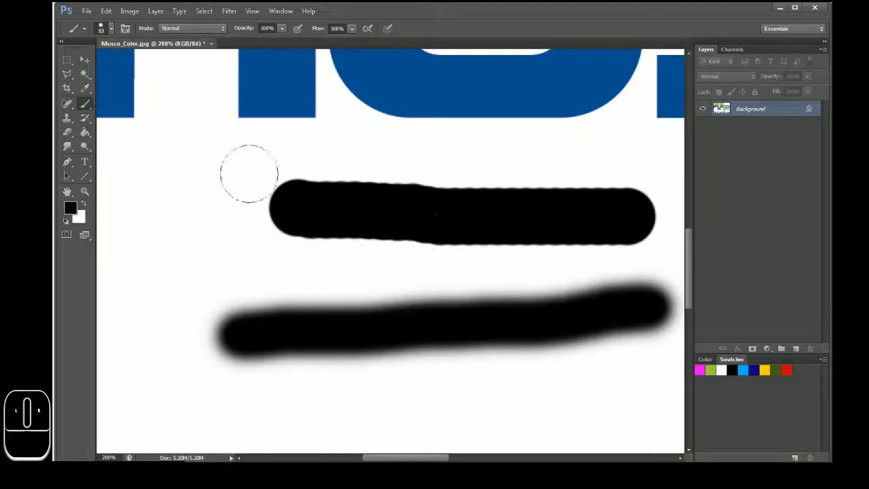
Step backward through the history to remove both black brush strokes below the MUSCO lettering.
click(110, 28)
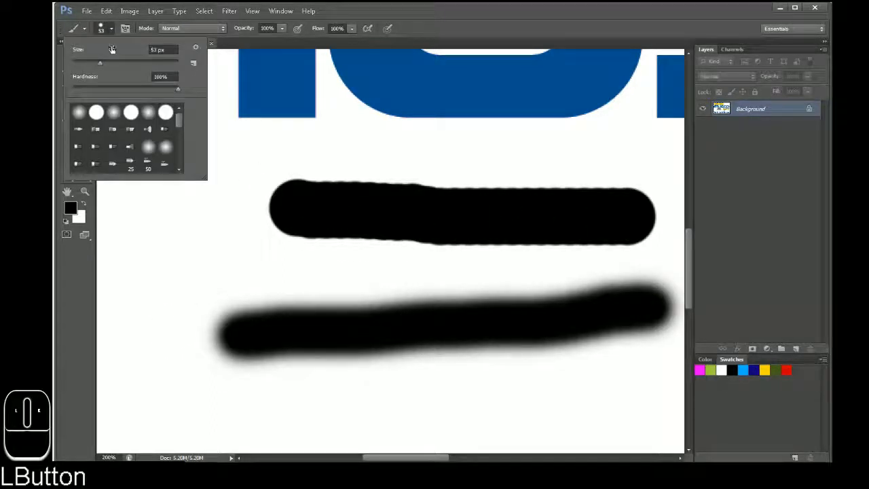
click(467, 20)
key(ctrl+z)
key(ctrl+z)
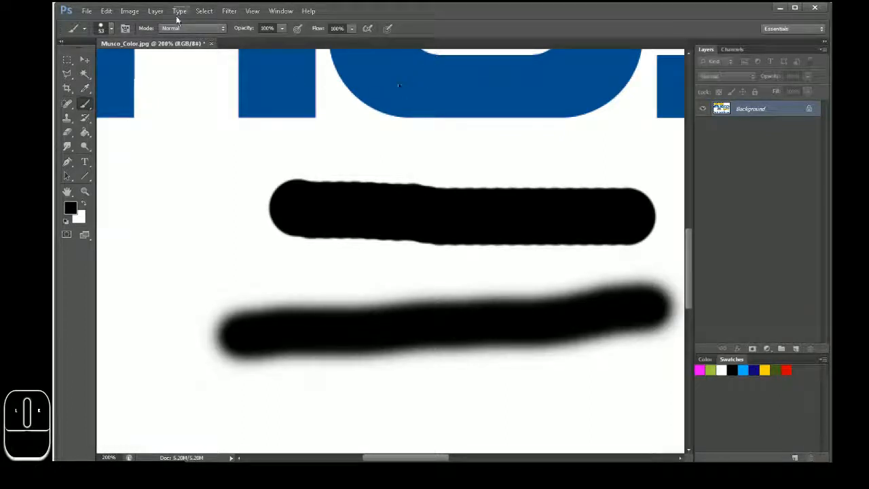
click(107, 11)
click(114, 38)
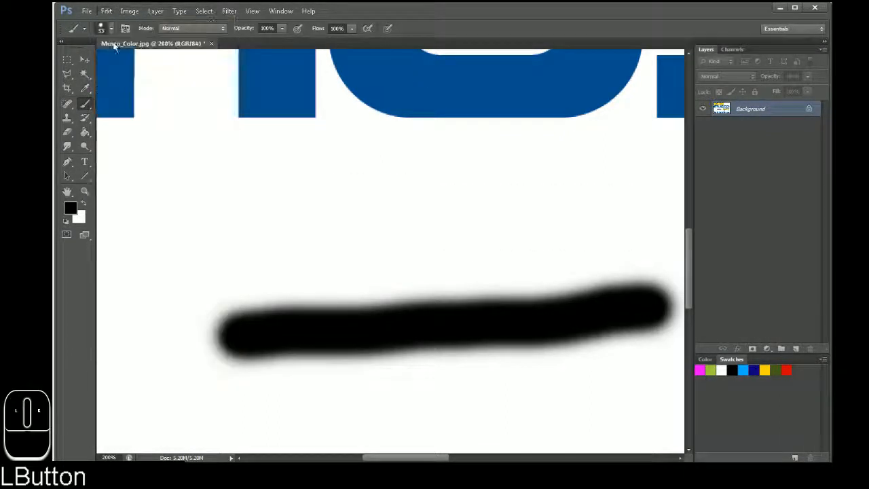
click(106, 11)
click(117, 42)
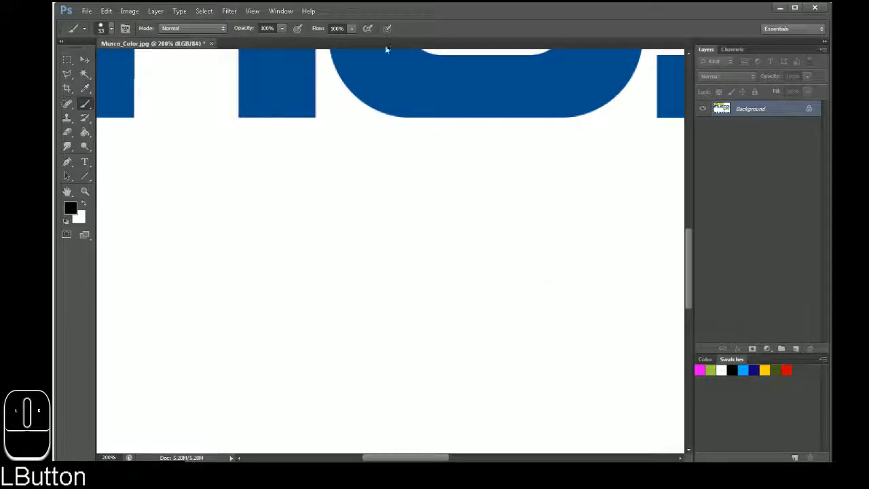
key(ctrl+alt+z)
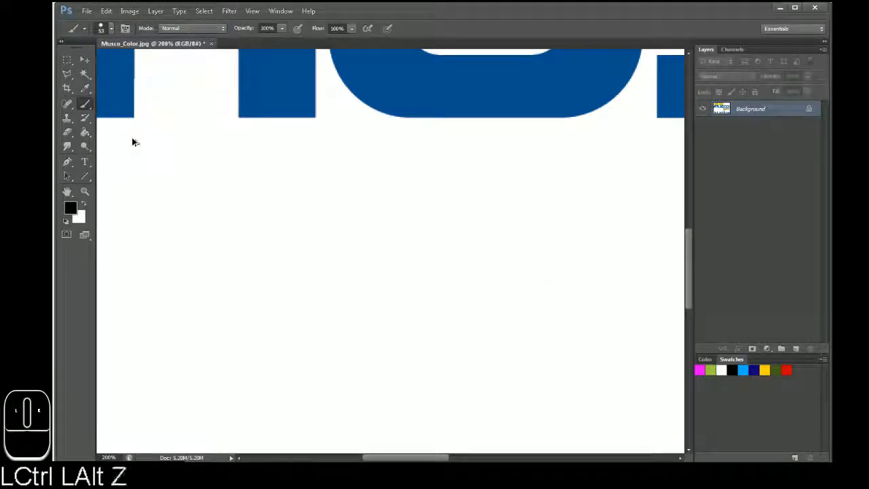
Examine the available editing commands and zoom out to 50% to view the whole logo.
click(107, 11)
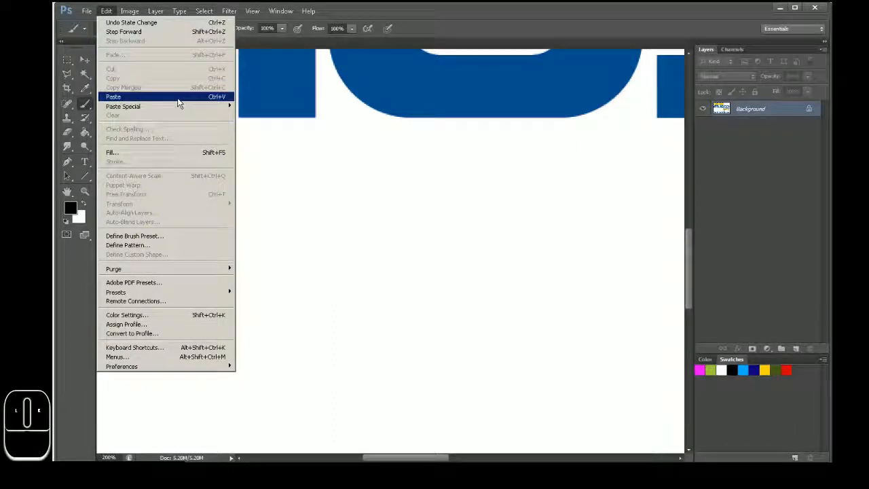
mouse_move(178, 111)
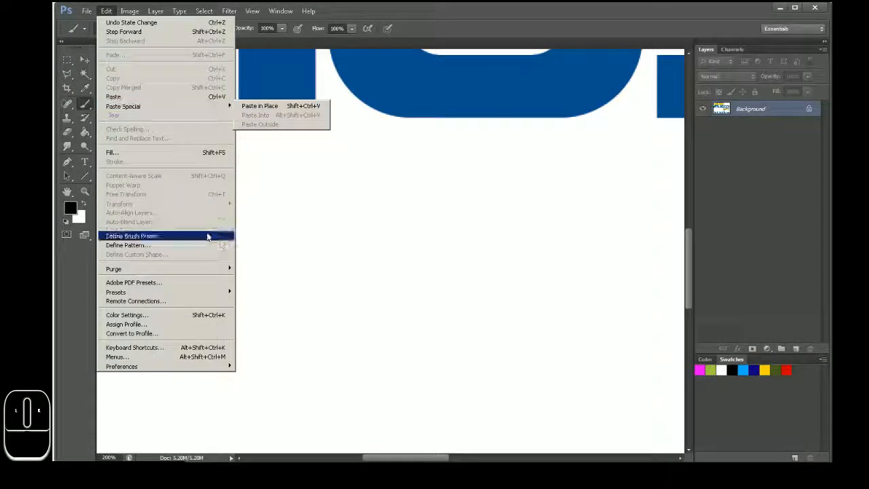
key(ctrl+KP_Subtract)
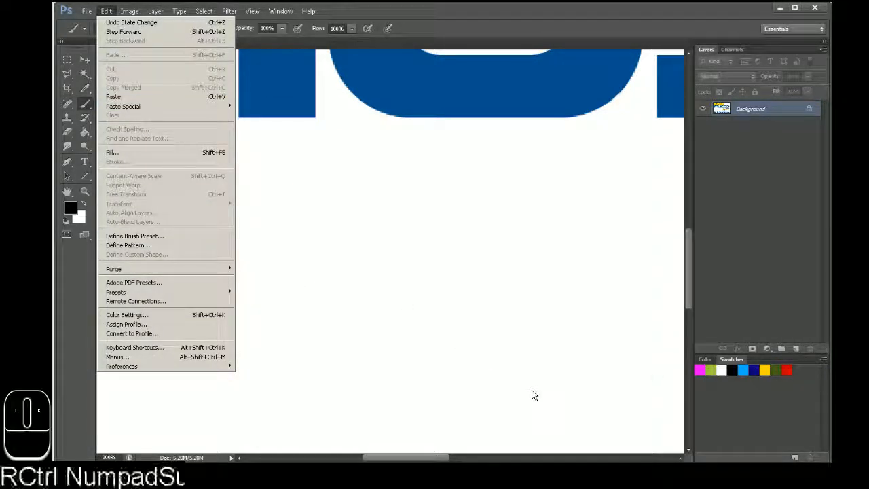
click(406, 279)
key(ctrl+KP_Subtract)
key(ctrl+KP_Subtract)
key(ctrl+KP_Subtract)
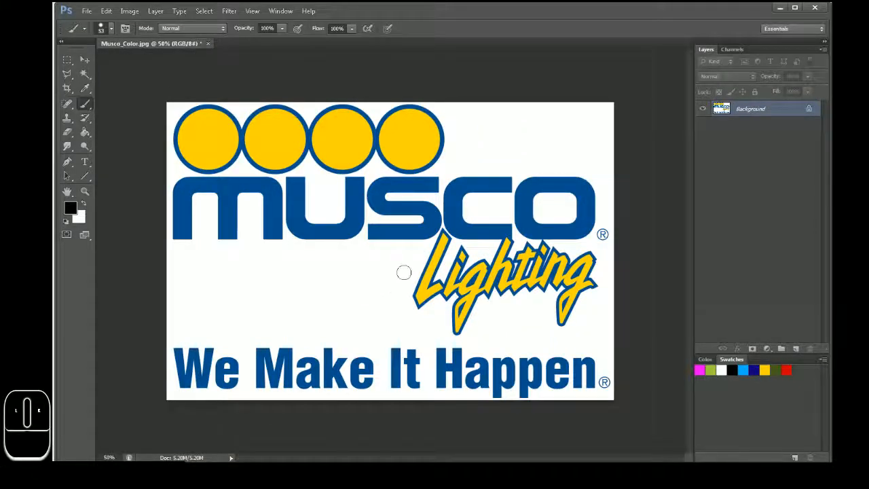
key(ctrl+KP_Add)
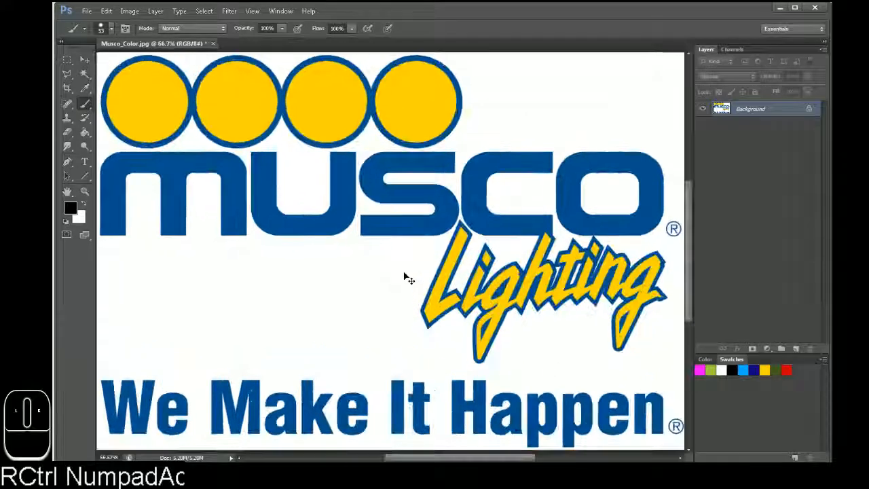
key(ctrl+KP_Subtract)
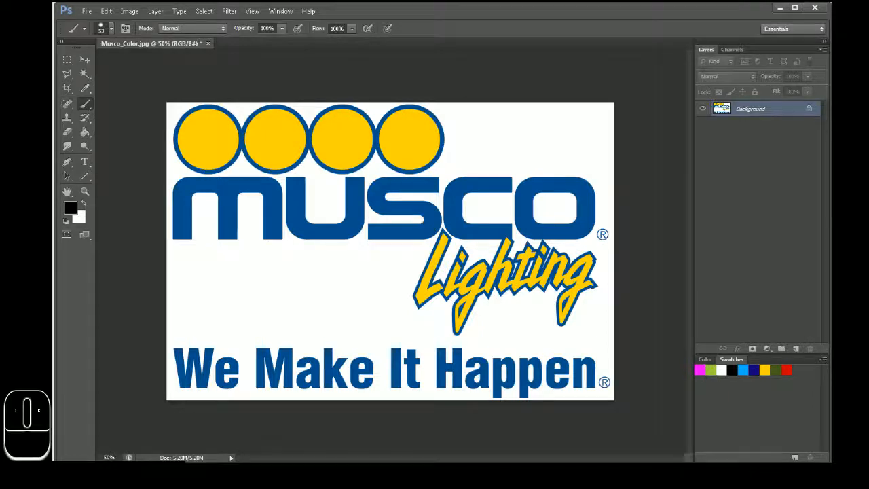
key(ctrl+KP_Subtract)
key(ctrl+KP_Add)
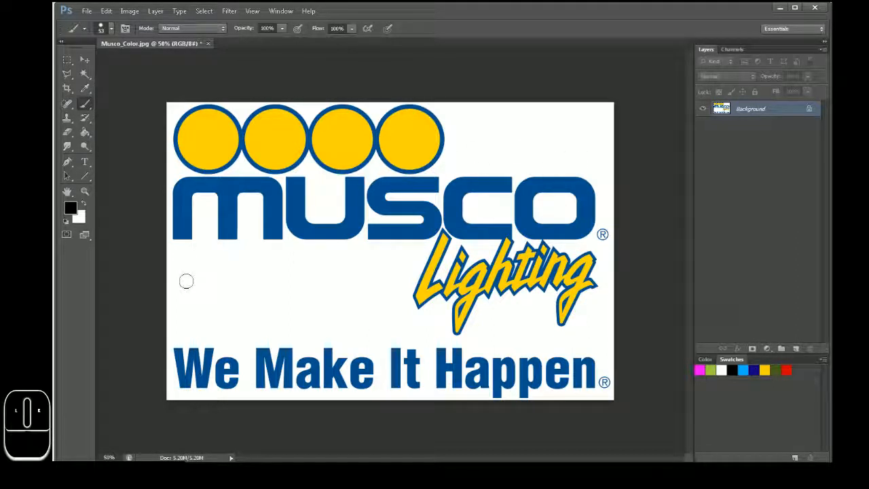
Select the entire logo canvas with the Rectangular Marquee tool.
click(68, 61)
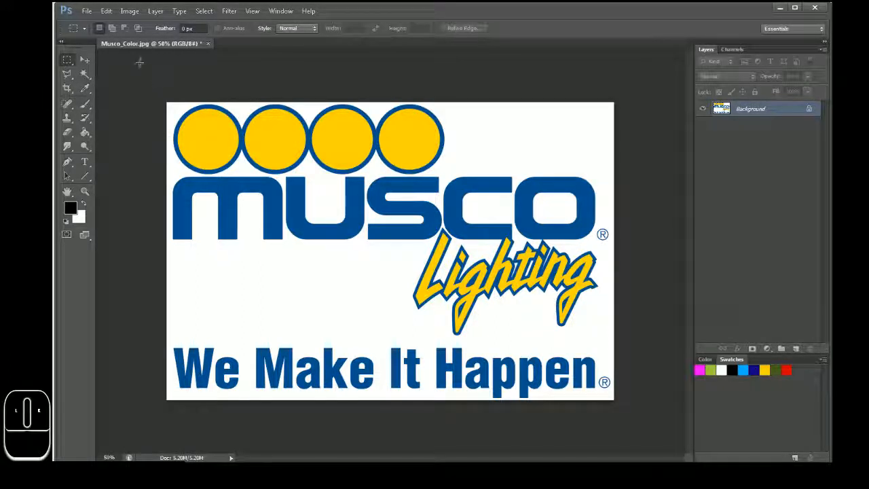
drag(141, 73, 672, 435)
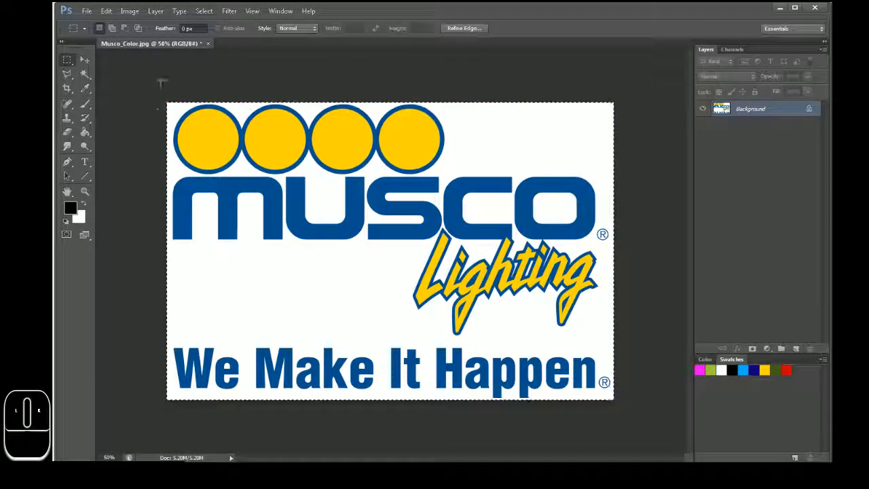
drag(144, 79, 632, 436)
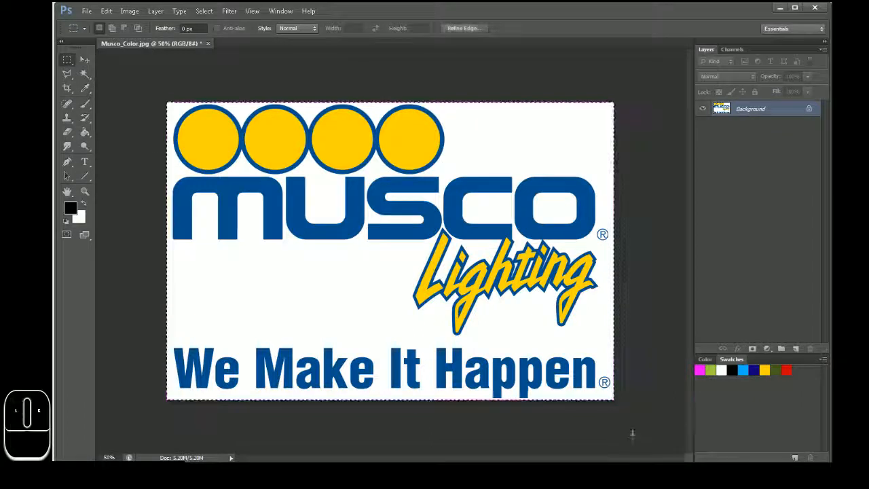
click(640, 75)
drag(642, 76, 131, 431)
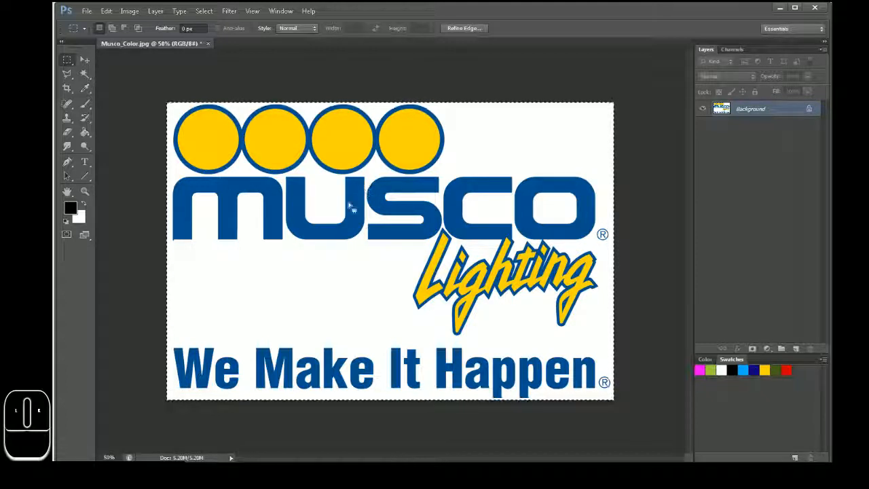
Copy and paste the selected logo onto its own layer and delete the Background layer.
key(ctrl+c)
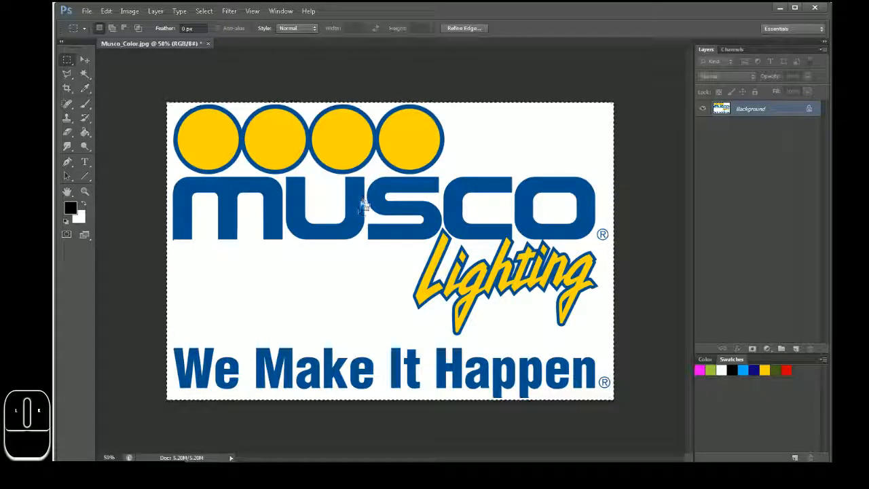
key(ctrl+v)
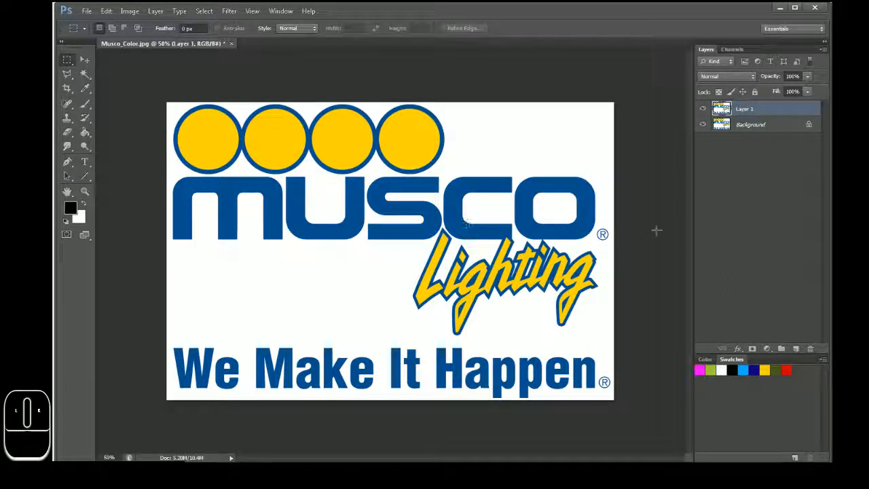
click(757, 128)
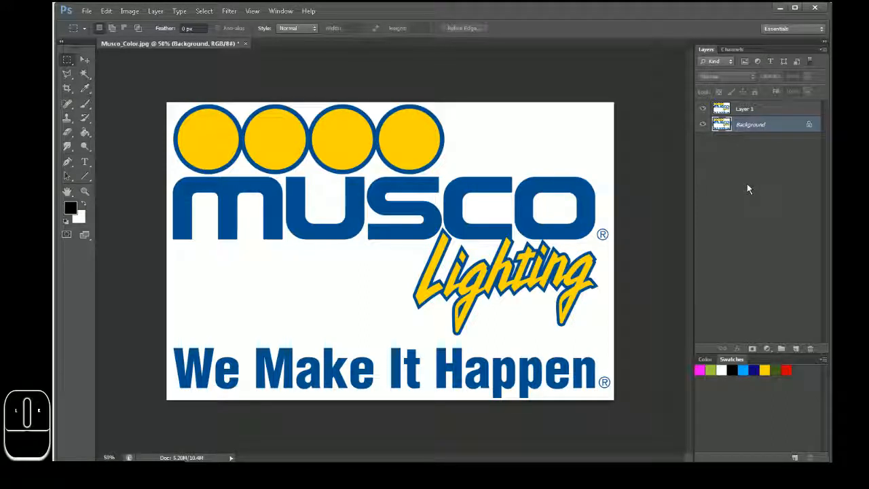
key(Delete)
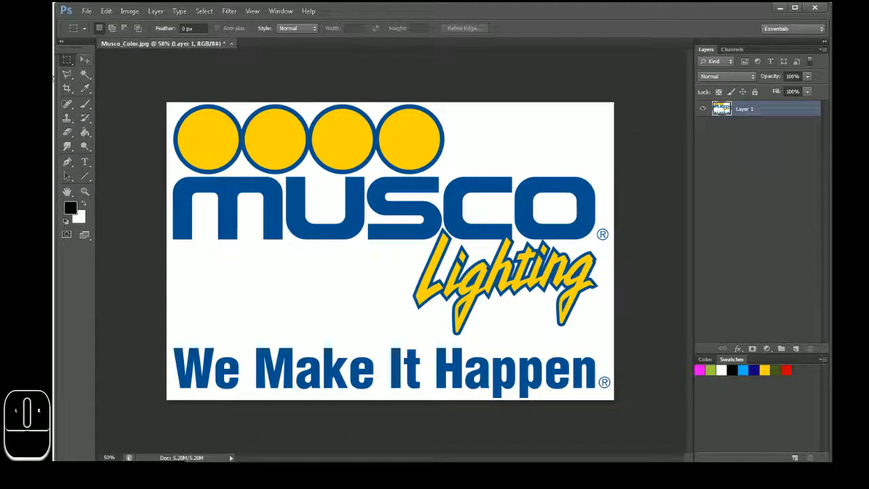
Open the name of Layer 1 for editing and leave it without entering a new name.
click(740, 112)
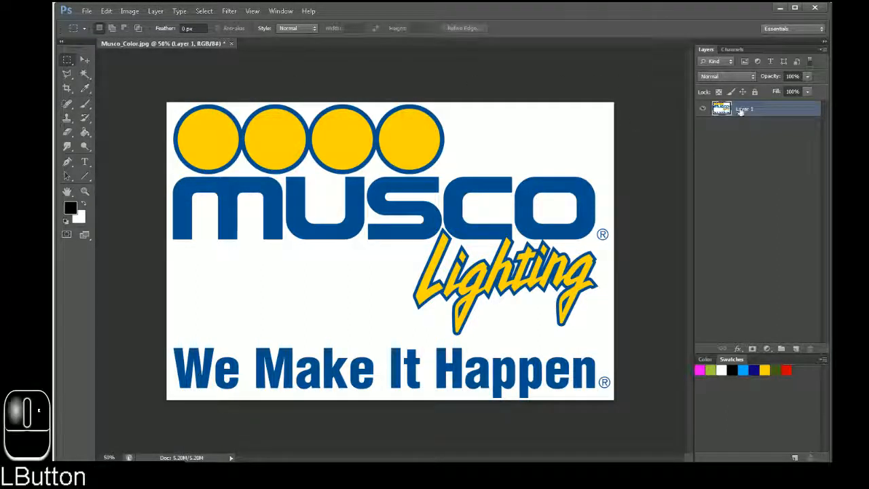
double_click(741, 111)
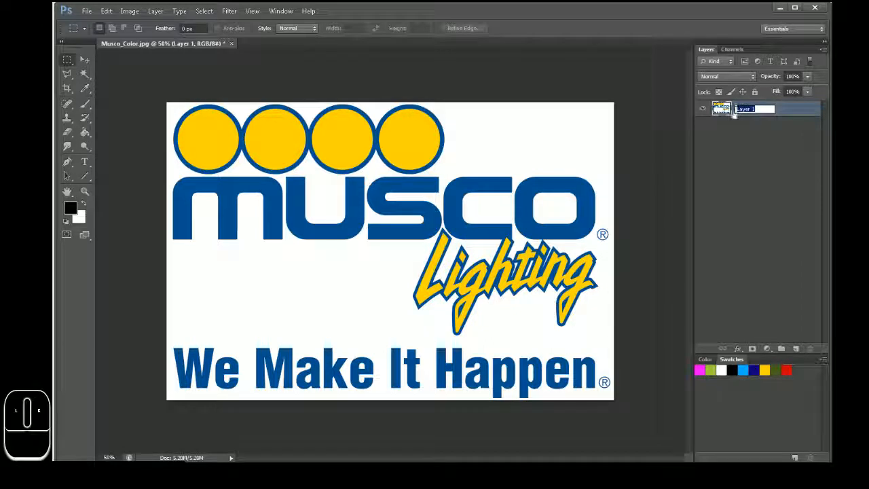
click(752, 145)
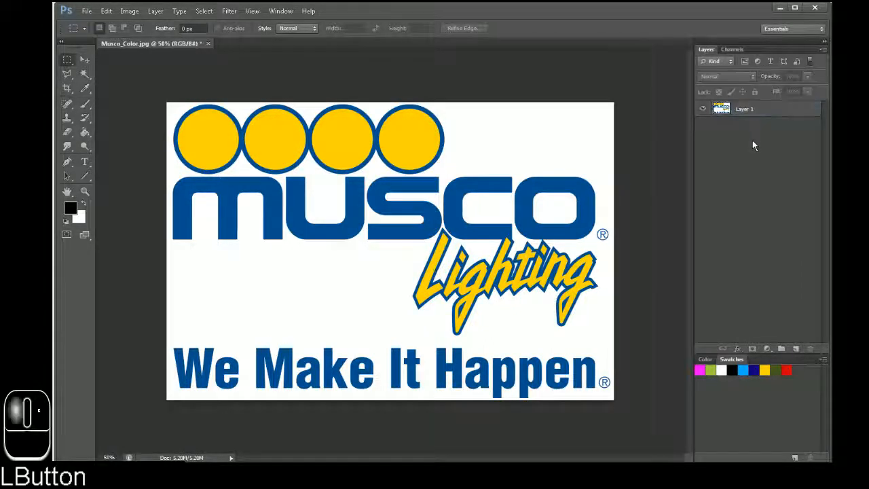
double_click(750, 108)
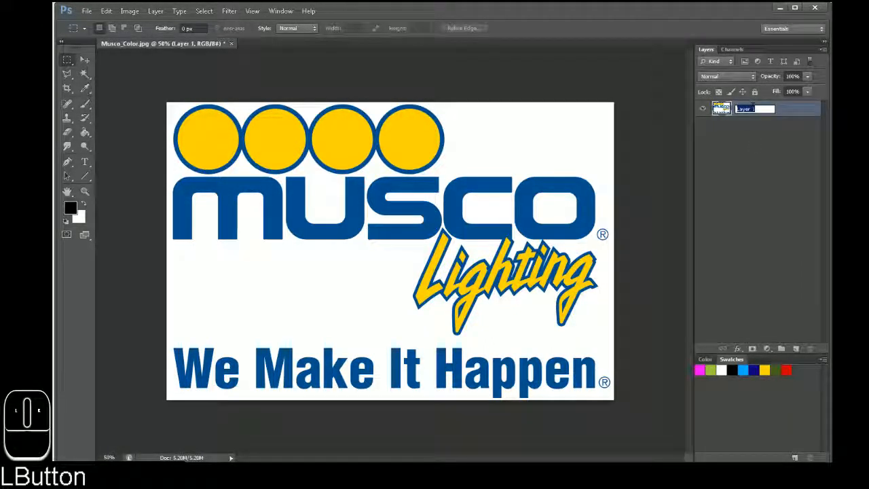
click(752, 122)
Open the Layer Style blending options of Layer 1 and cancel the dialog without applying anything.
double_click(785, 110)
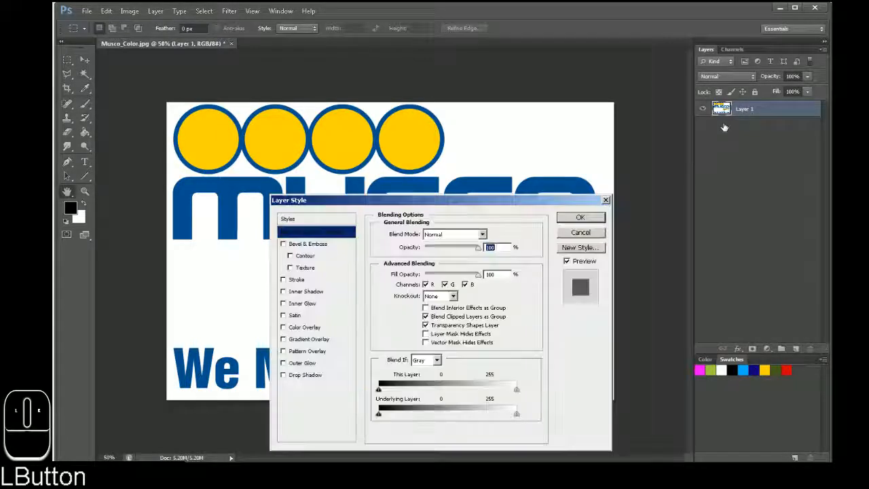
click(594, 234)
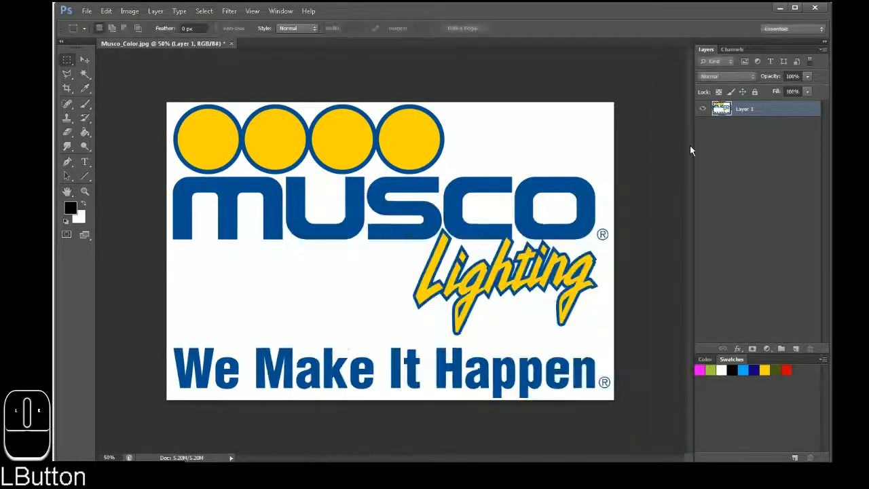
double_click(721, 110)
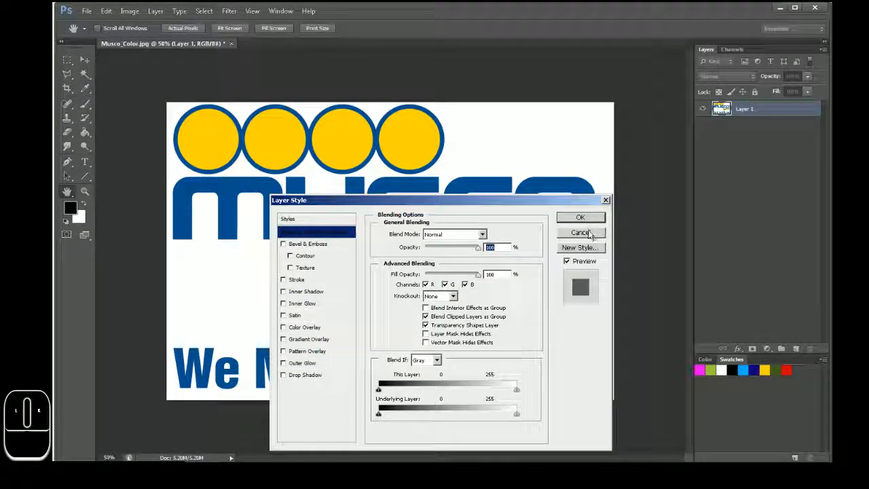
click(588, 233)
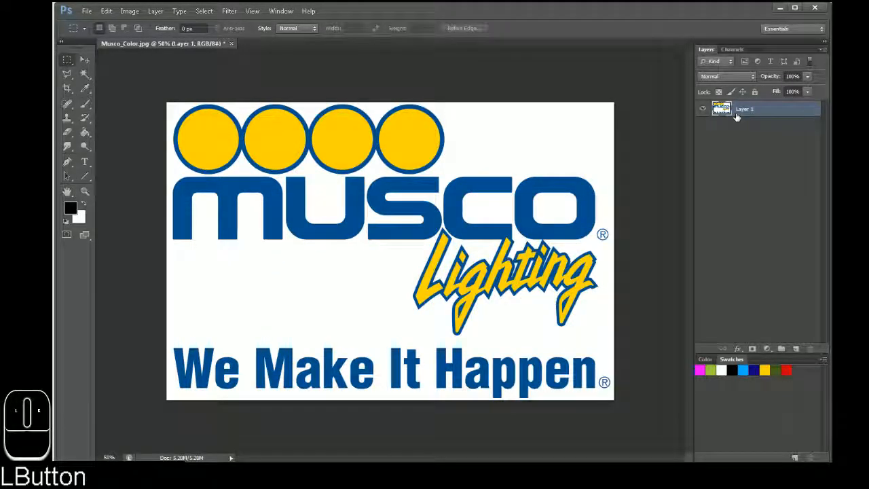
Reopen the name of Layer 1 for editing, leave it as it is and deselect the layer.
click(743, 112)
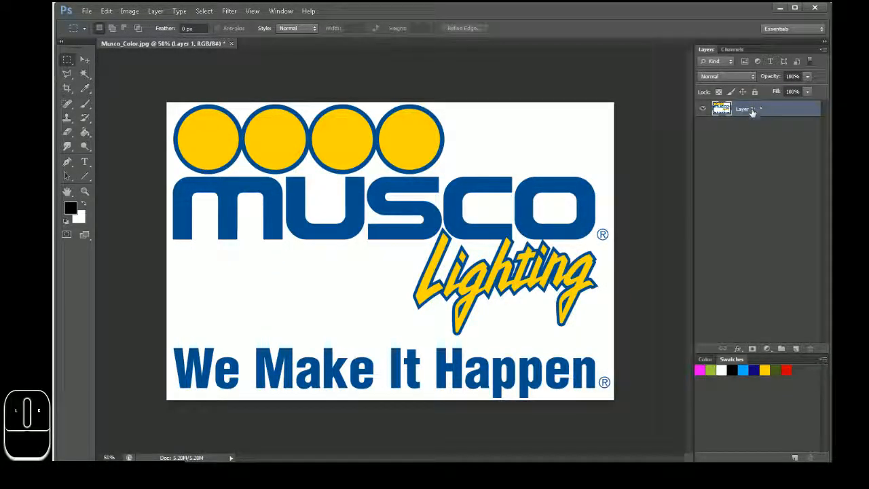
double_click(746, 109)
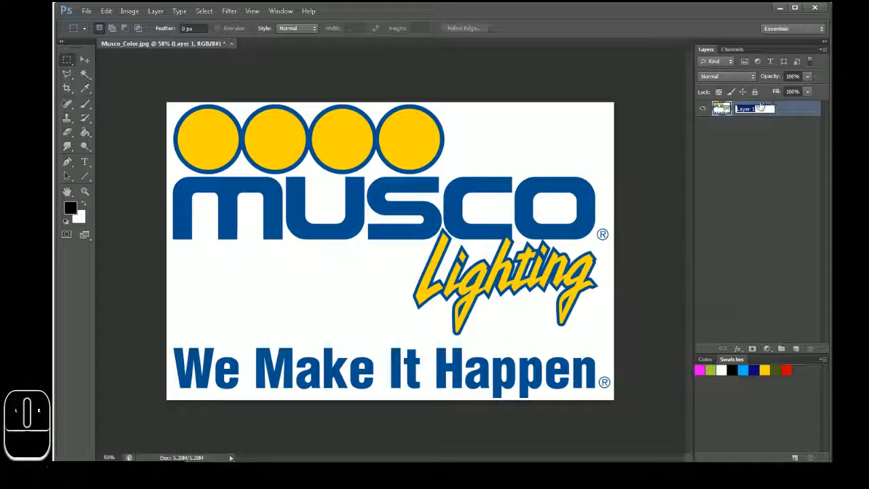
click(730, 164)
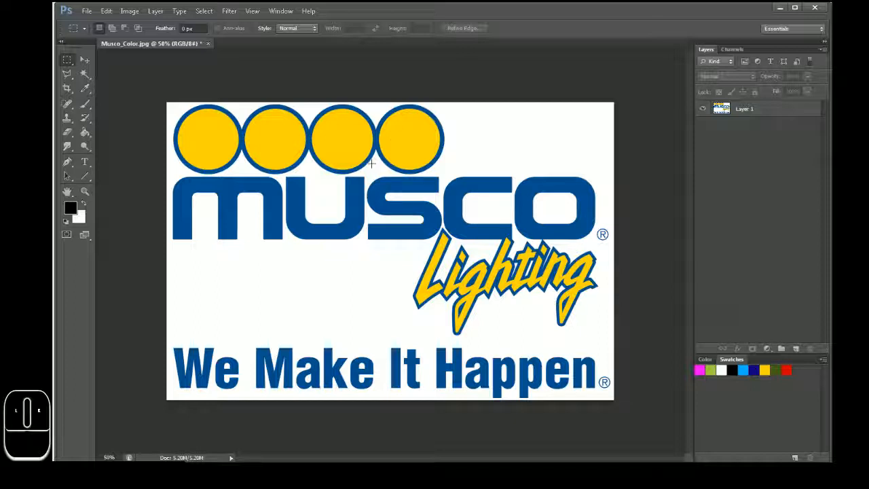
Target Layer 1 and use the Magic Wand with Contiguous off to select all white areas of the logo, deselecting and reselecting them once.
click(84, 74)
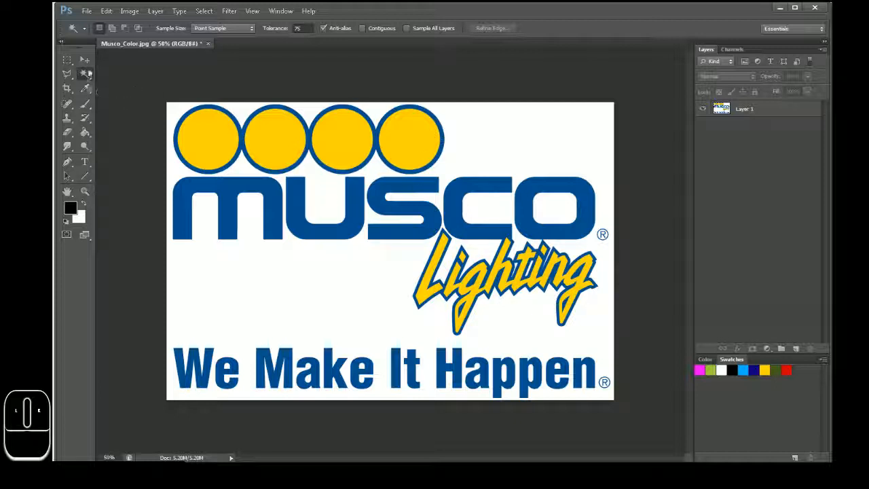
drag(85, 76, 133, 85)
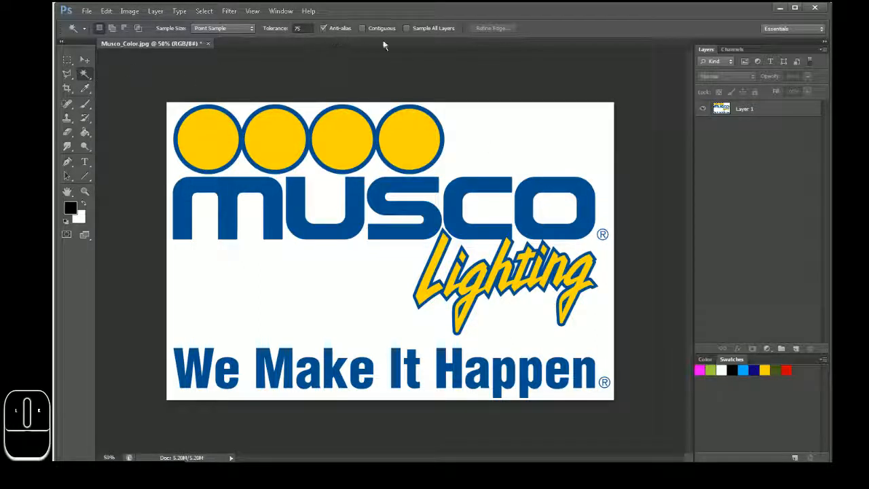
click(791, 106)
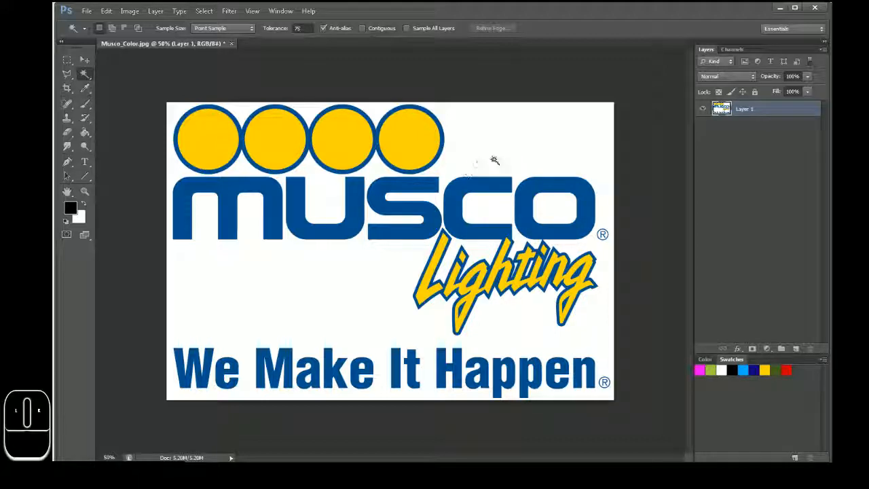
click(506, 134)
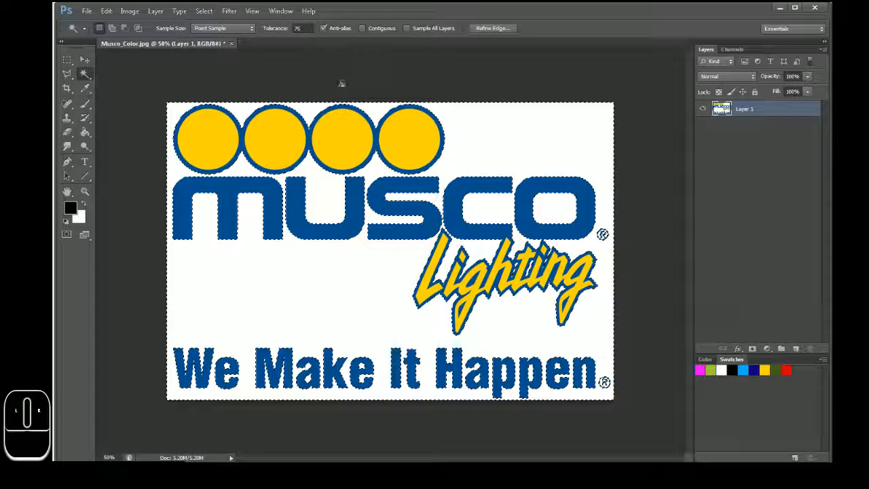
click(553, 202)
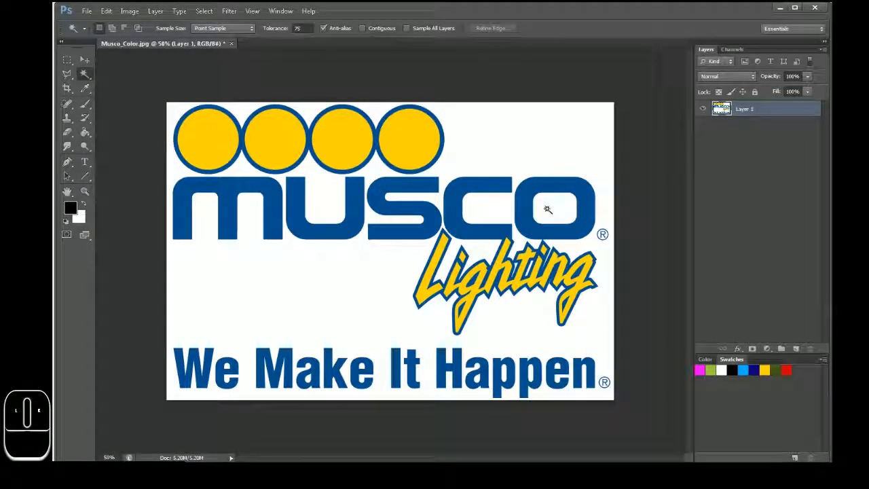
click(546, 206)
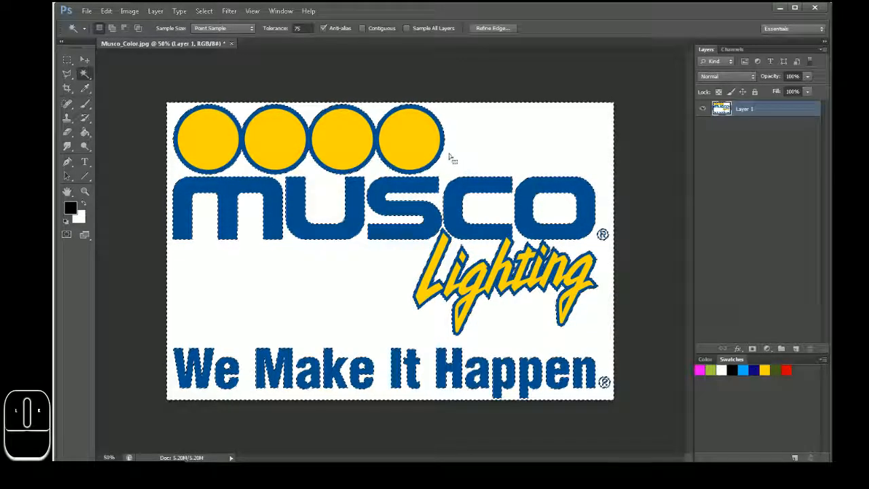
Enable Contiguous for the Magic Wand and select only the white inside the letter O, and then only the outer white background.
click(363, 28)
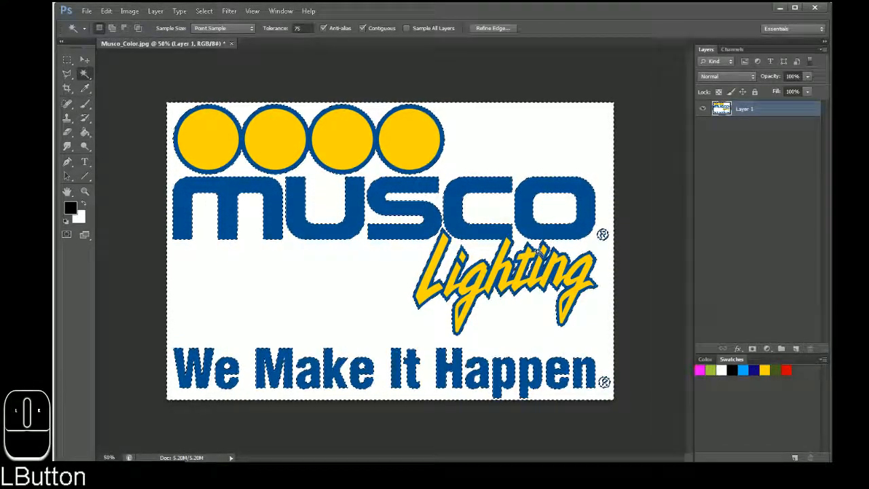
click(624, 180)
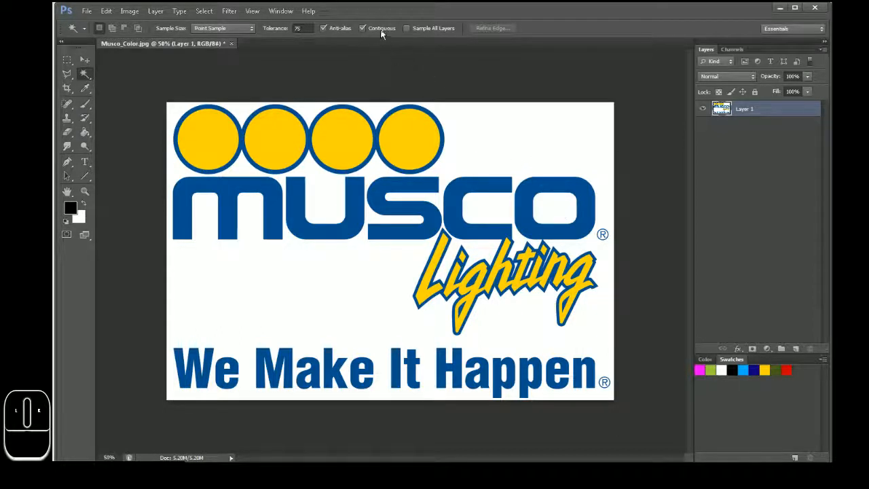
click(549, 207)
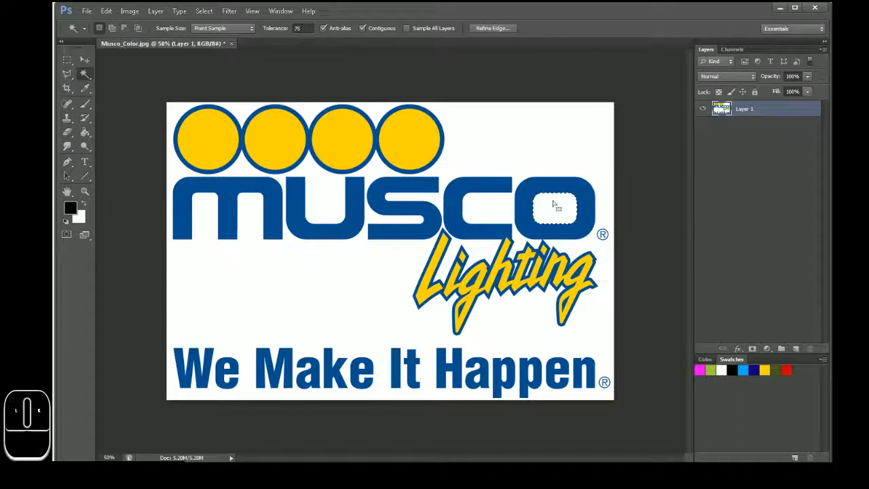
click(572, 133)
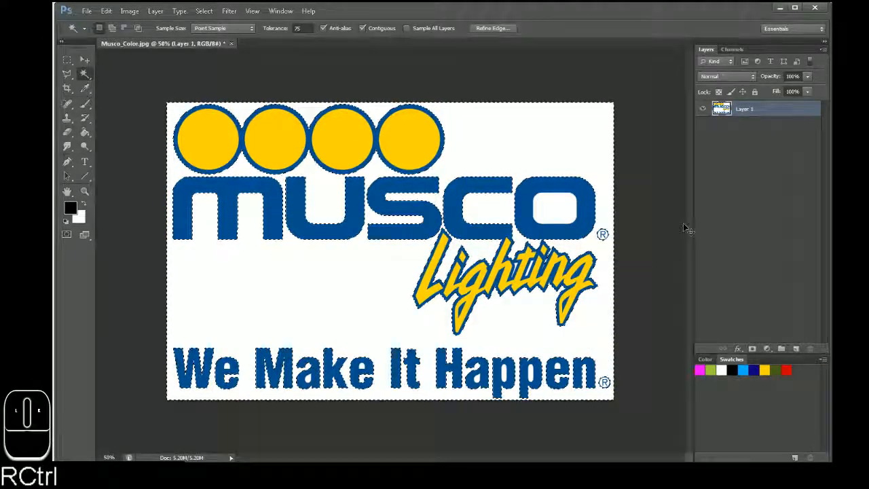
Add the enclosed white areas inside the O, between the letters of "Lighting" and inside the e of "Happen" to the selection.
key(ctrl+KP_Add)
key(ctrl+KP_Add)
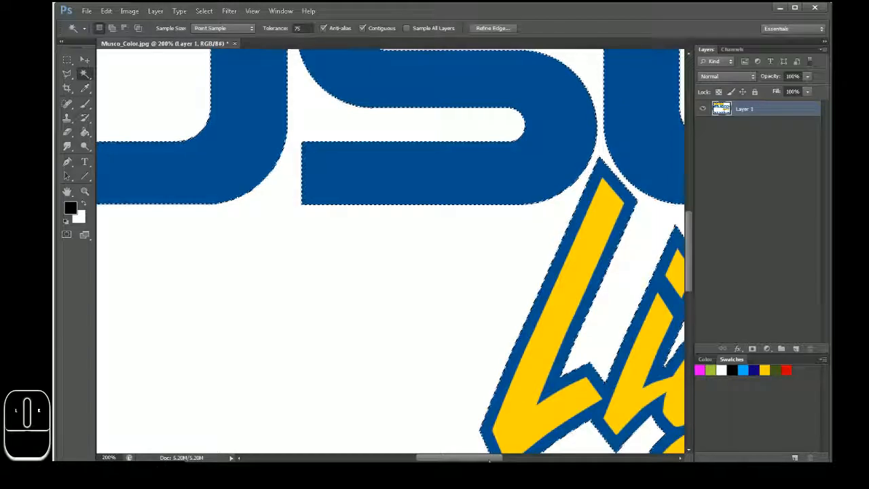
drag(499, 457, 600, 458)
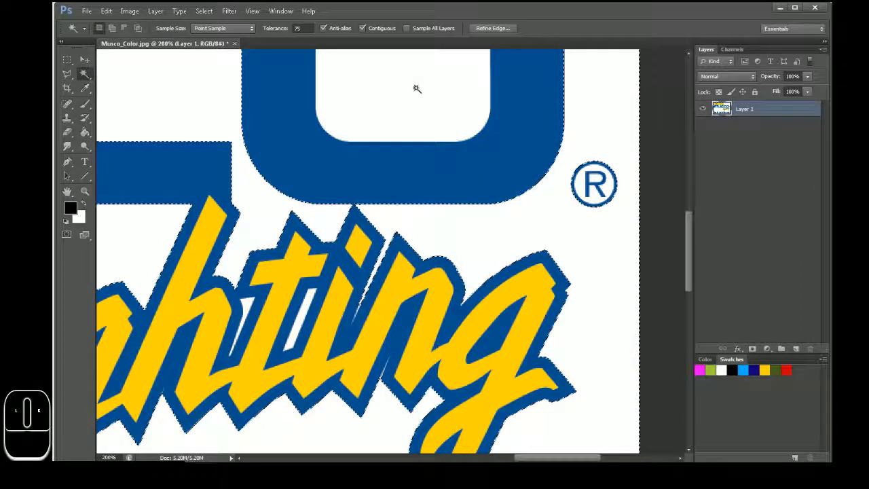
key(shift)
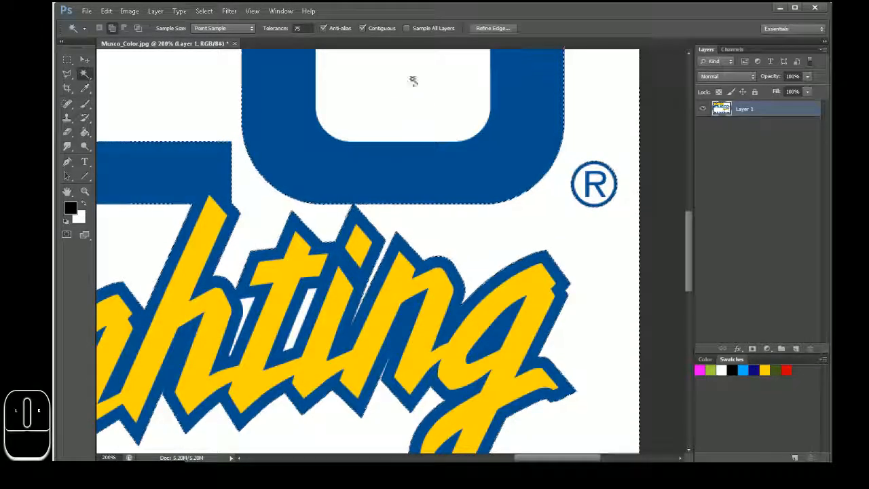
shift+click(414, 85)
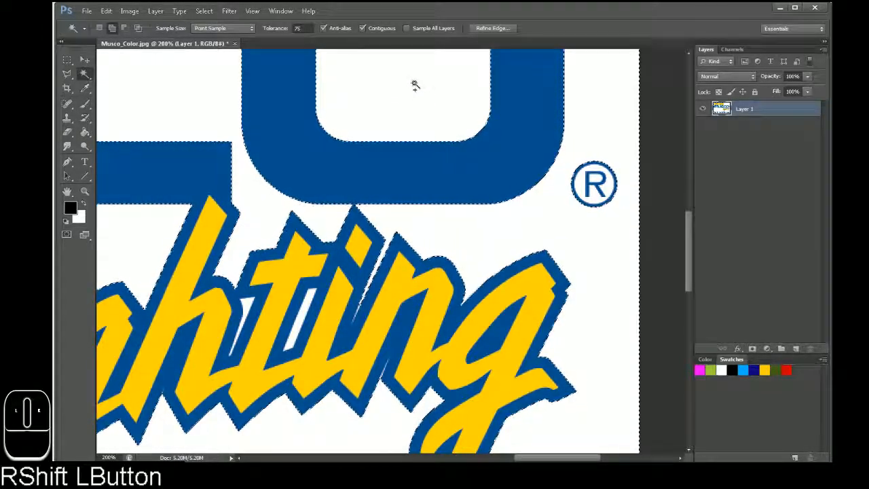
shift+click(305, 301)
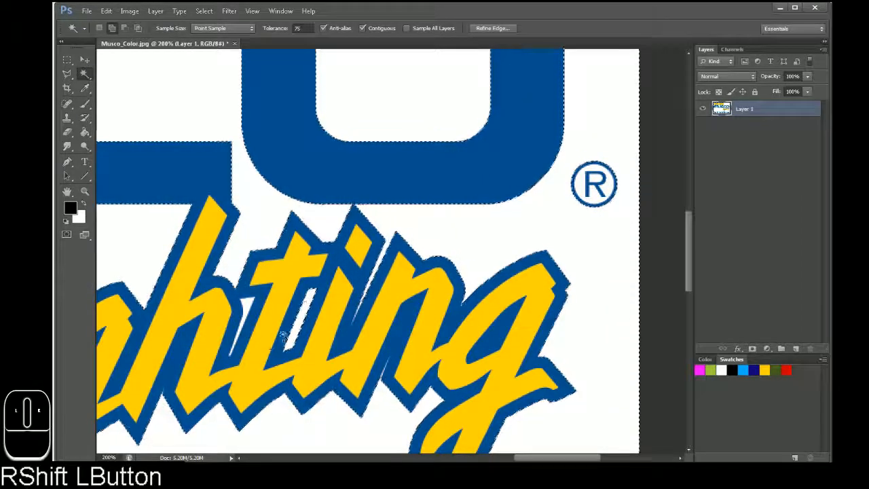
shift+click(244, 311)
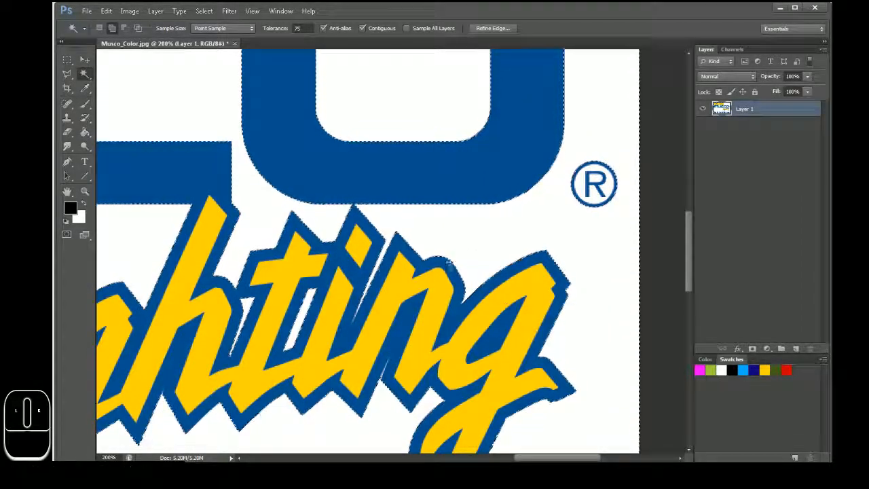
scroll(470, 294, down, 10)
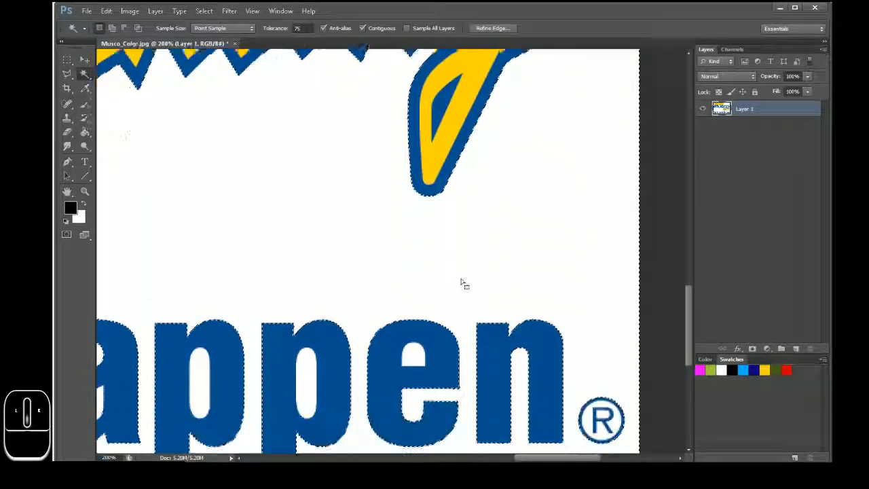
shift+click(413, 335)
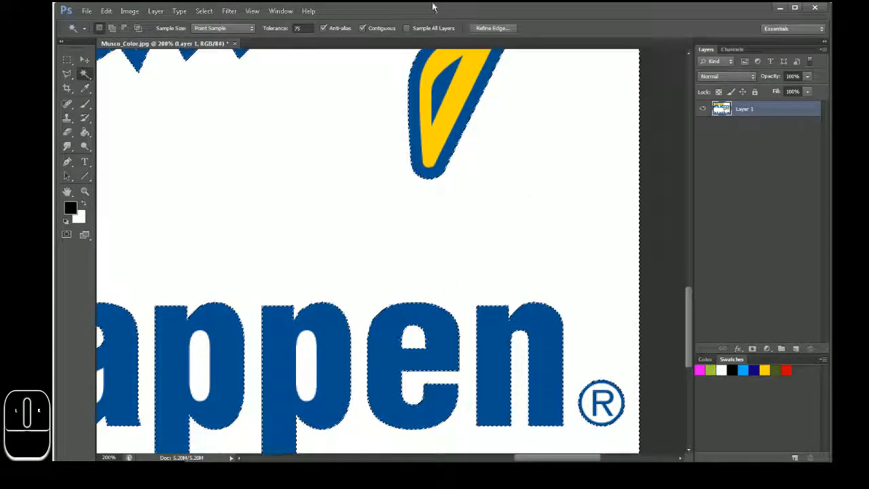
Turn Contiguous off for the Magic Wand and delete all white areas so the logo's background is transparent.
drag(688, 339, 680, 196)
key(ctrl+KP_Subtract)
key(ctrl+KP_Subtract)
key(ctrl+KP_Subtract)
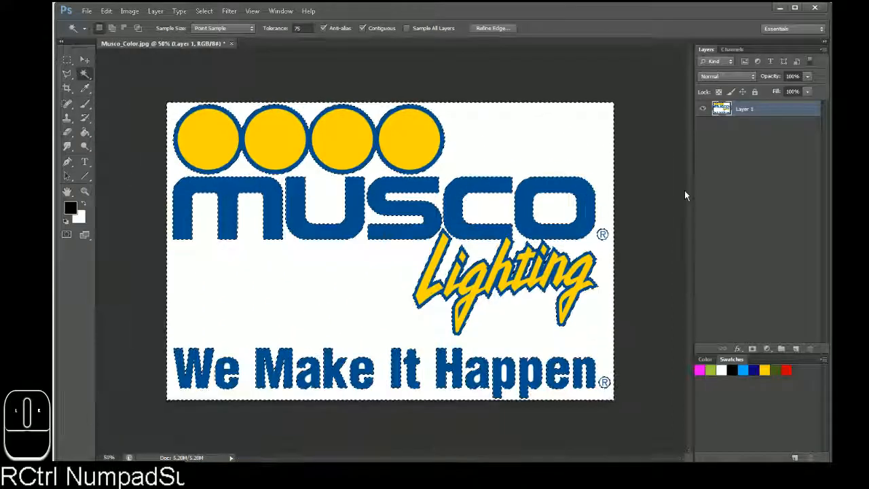
click(371, 30)
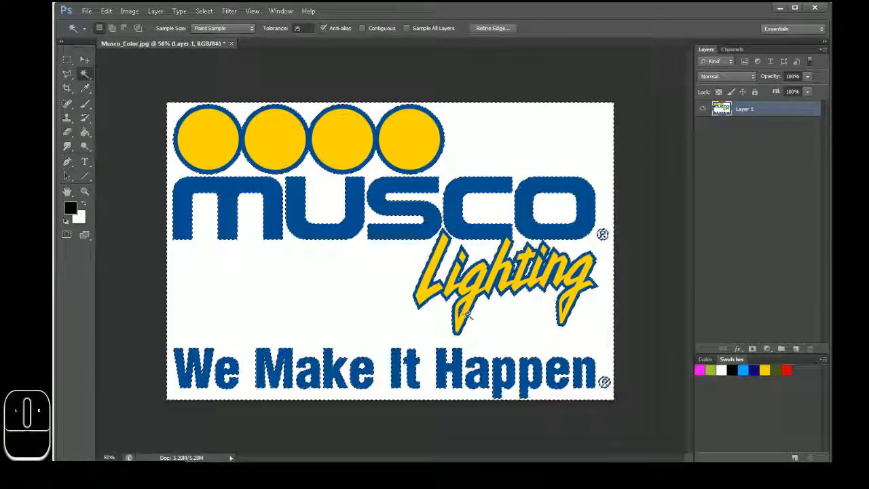
key(Delete)
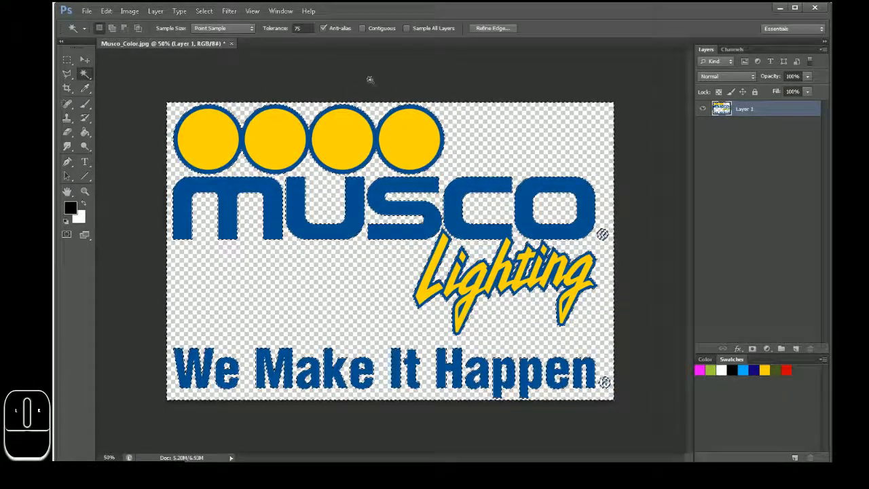
Replace the selection with a rectangular marquee below the MUSCO lettering, delete its "Lighting" and "We Make It Happen" artwork, and deselect.
click(67, 60)
click(410, 198)
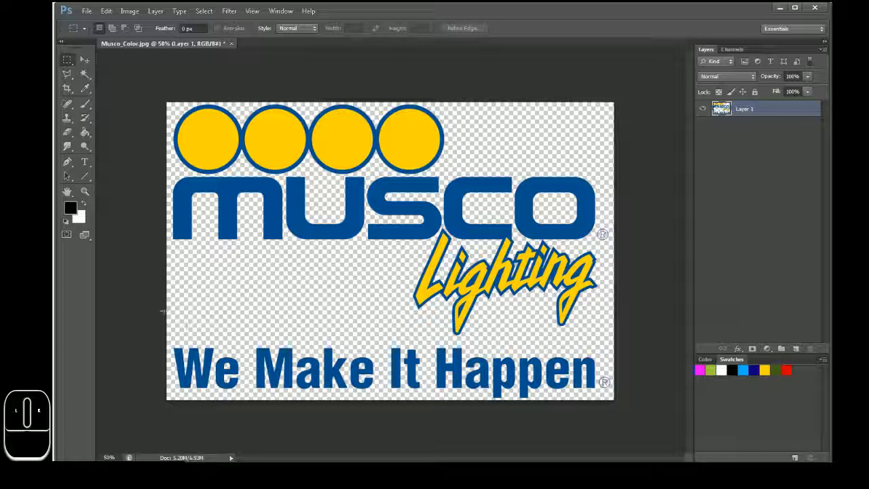
drag(620, 412, 102, 244)
drag(672, 434, 136, 243)
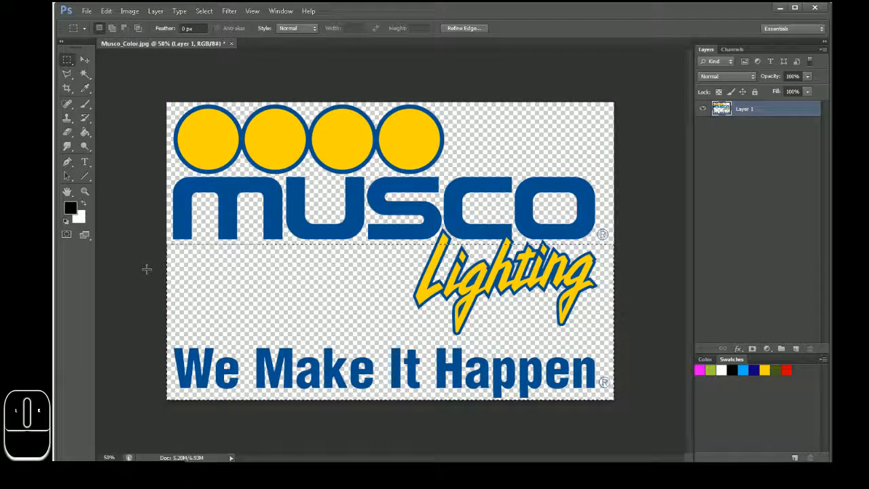
key(Delete)
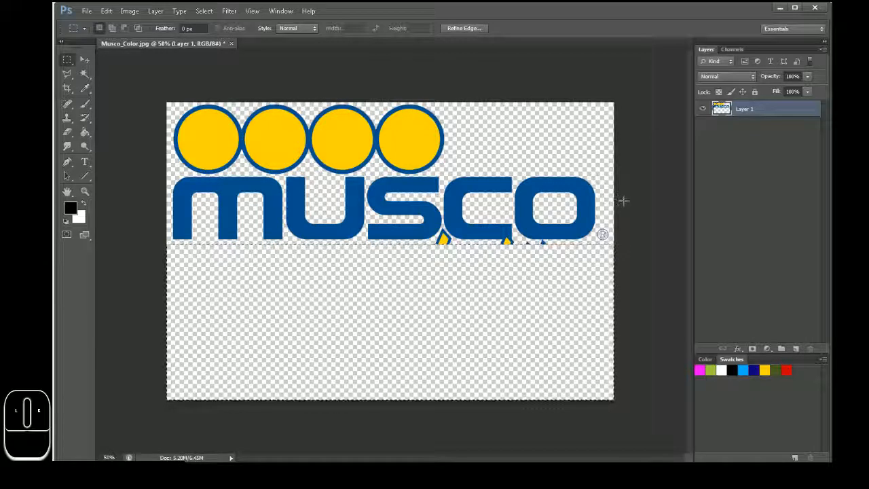
click(610, 228)
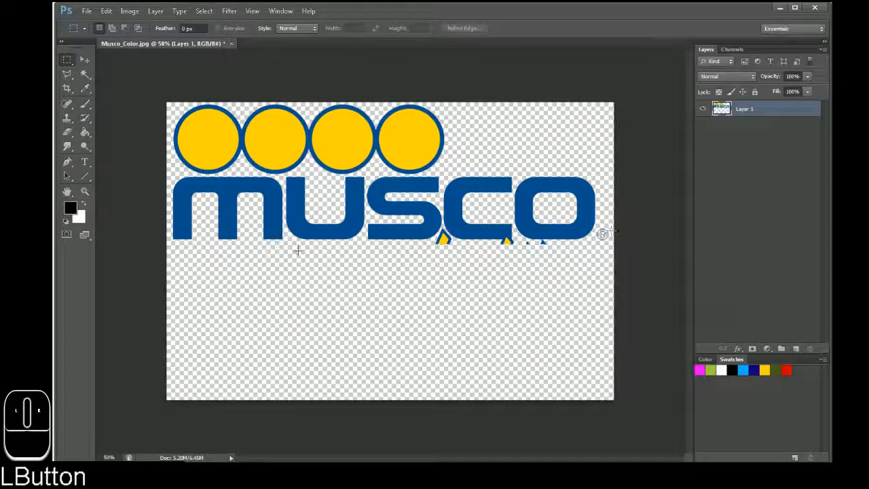
Try the Magic Wand on the yellow circles, then turn Anti-alias off and select the transparent area around the logo.
click(85, 73)
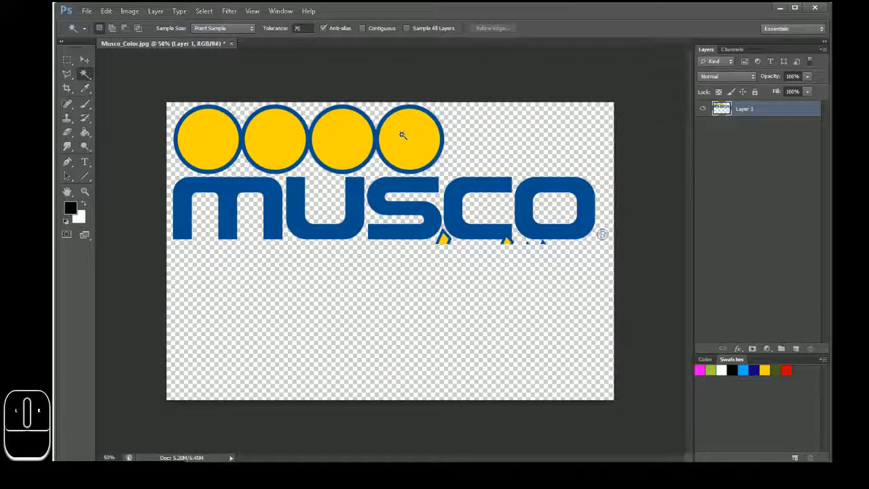
click(403, 136)
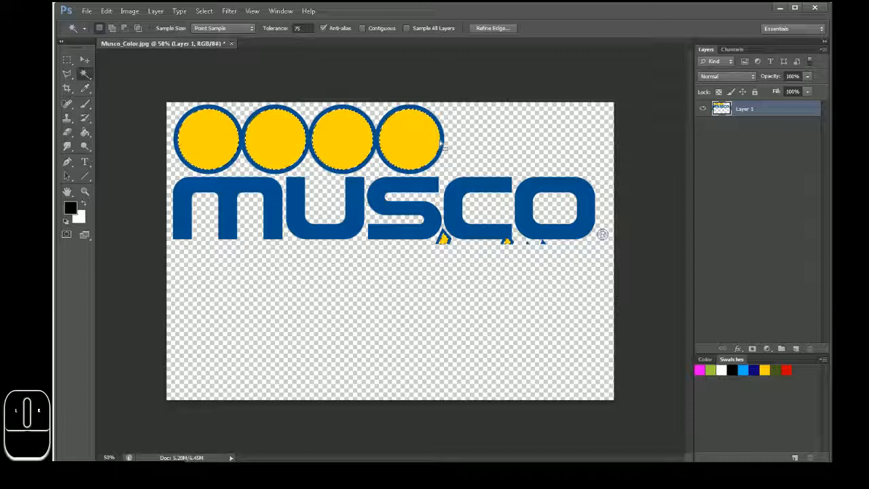
click(323, 29)
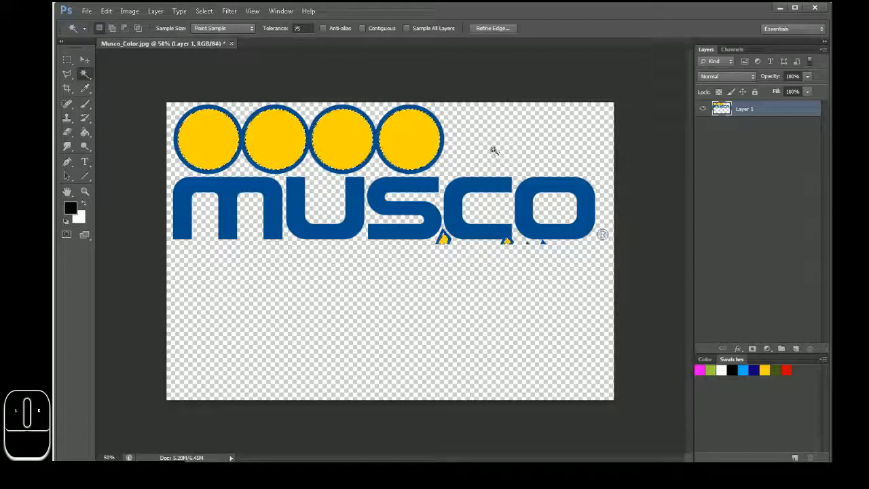
click(602, 234)
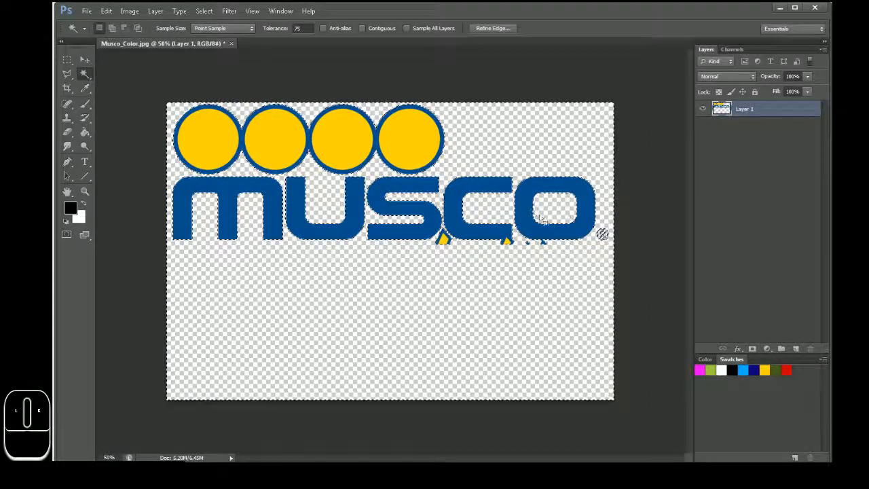
Turn Anti-alias back on, select all the yellow with the Magic Wand, delete it and clear the selection.
click(346, 30)
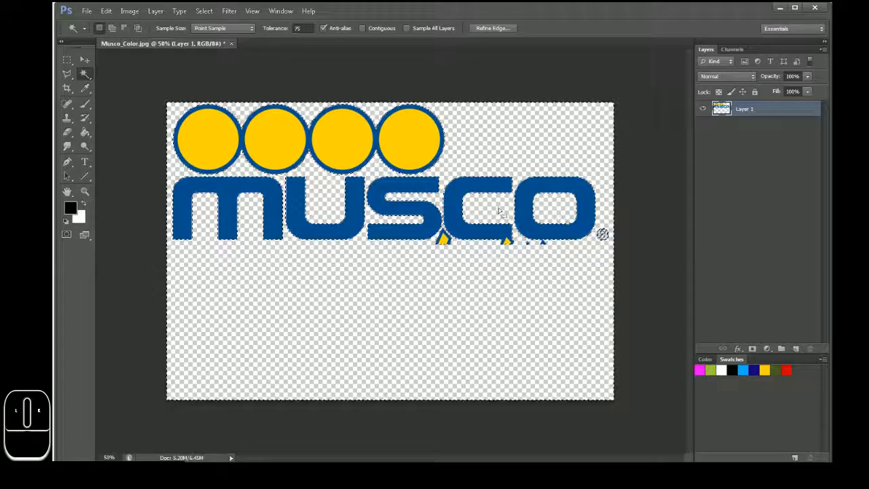
click(397, 133)
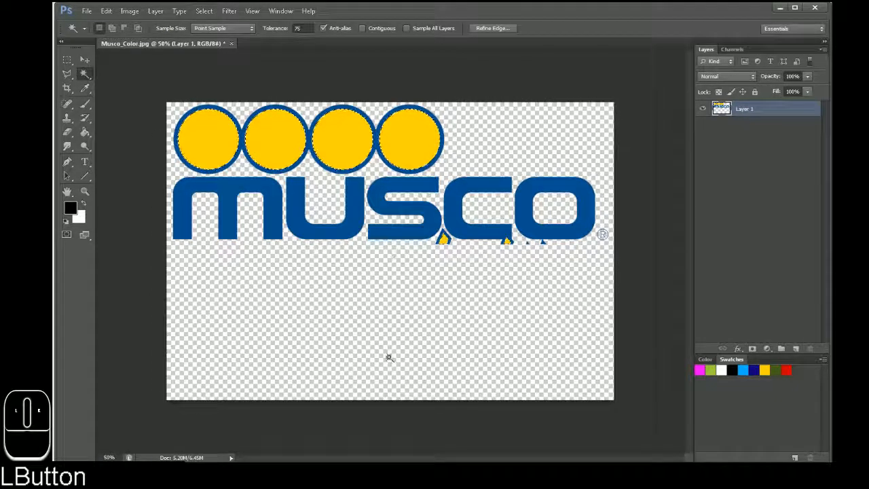
key(Delete)
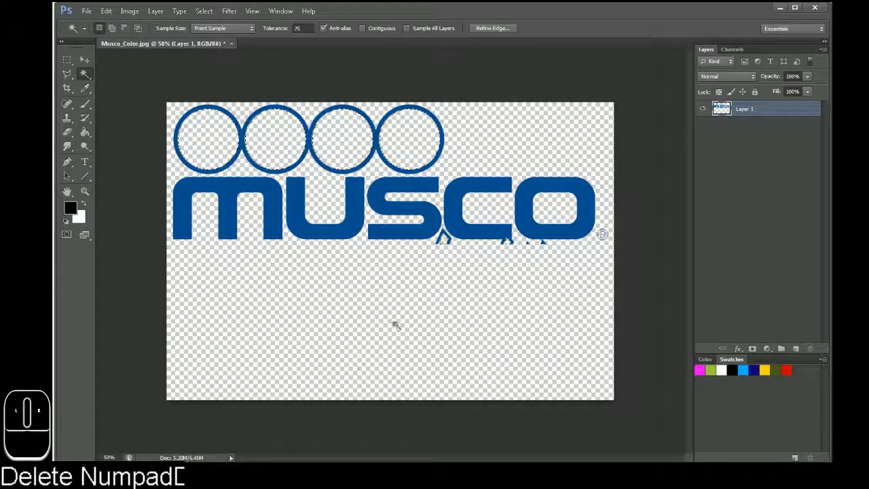
click(67, 59)
click(533, 379)
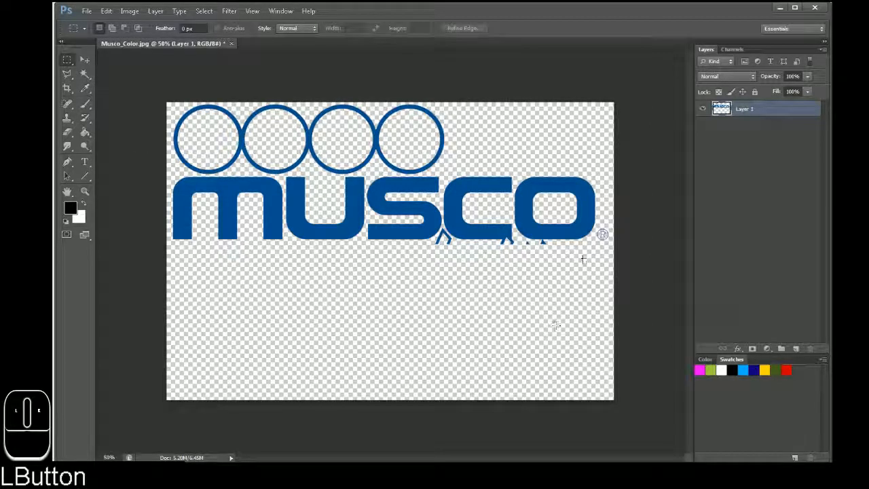
Delete the lower-right leg of the leftover fragment between the S and C using a rectangular marquee, and clear the selection.
key(ctrl+KP_Add)
key(ctrl+KP_Add)
key(ctrl+KP_Add)
key(ctrl+KP_Add)
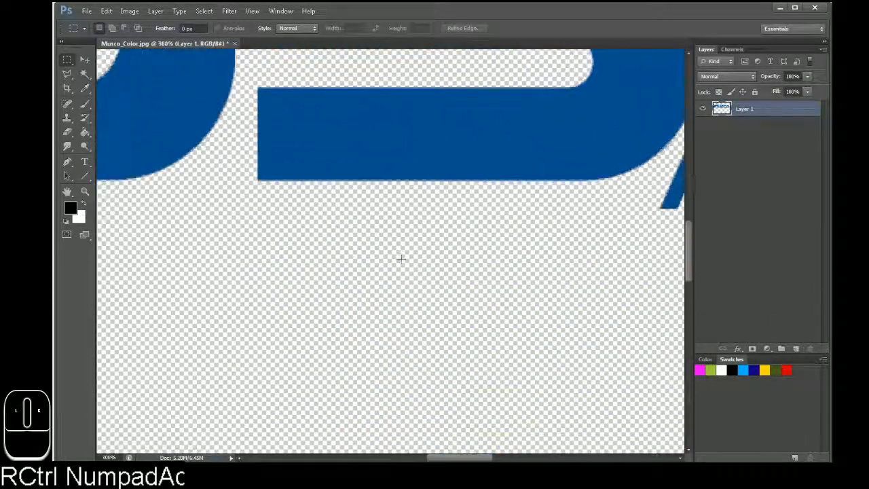
drag(476, 458, 523, 458)
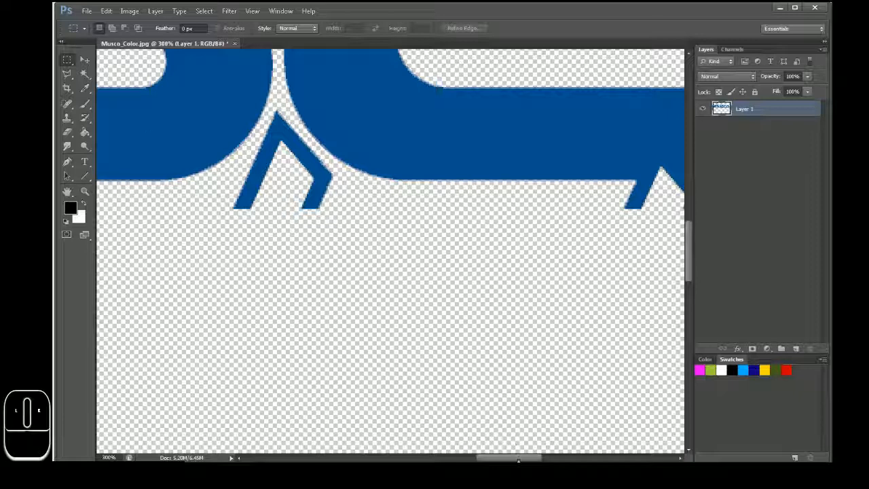
drag(518, 459, 504, 460)
scroll(484, 324, up, 4)
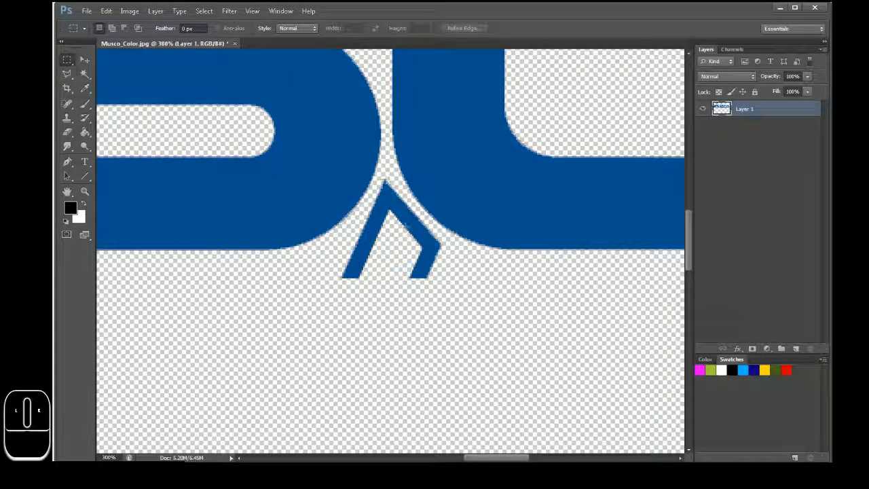
mouse_move(393, 234)
mouse_down()
mouse_move(464, 268)
mouse_move(445, 291)
mouse_up()
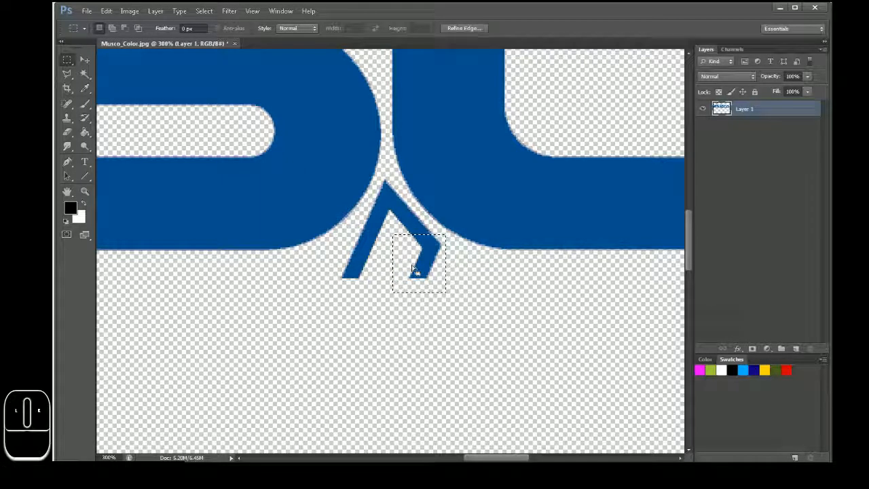
key(Delete)
drag(412, 265, 392, 251)
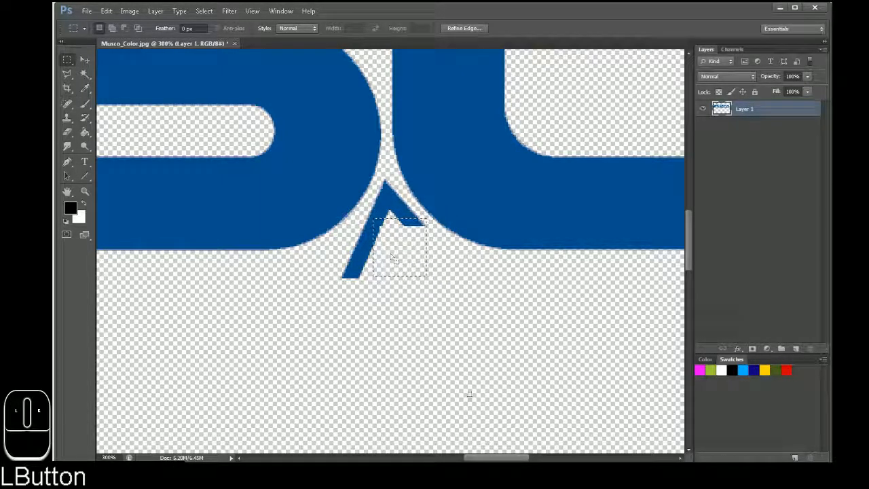
click(486, 306)
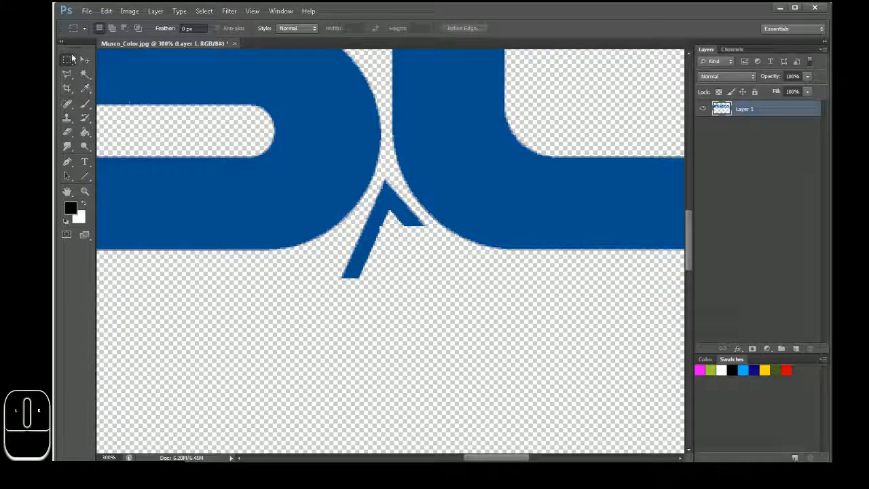
Try outlining the remaining fragment between the S and C freehand with the Lasso tool.
click(68, 75)
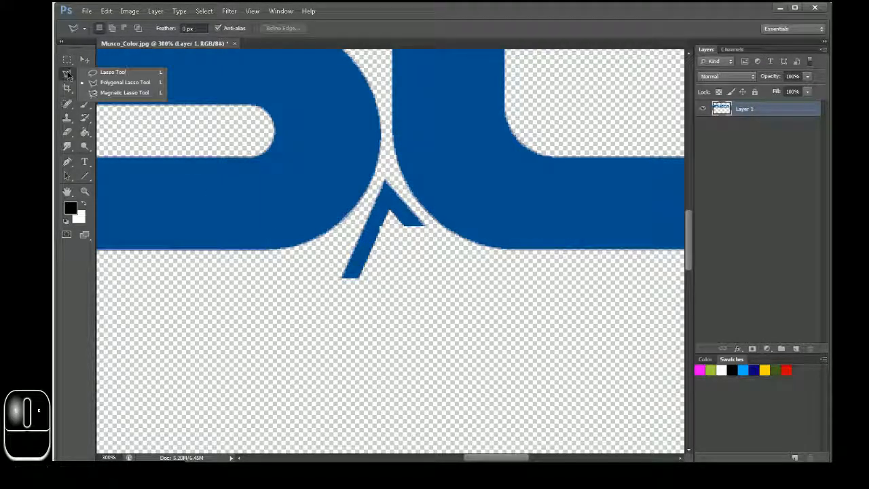
click(119, 79)
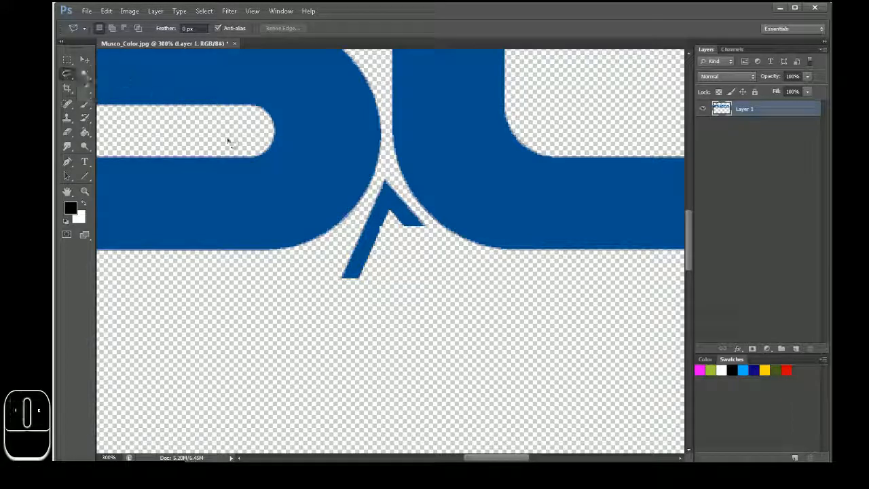
drag(322, 290, 355, 226)
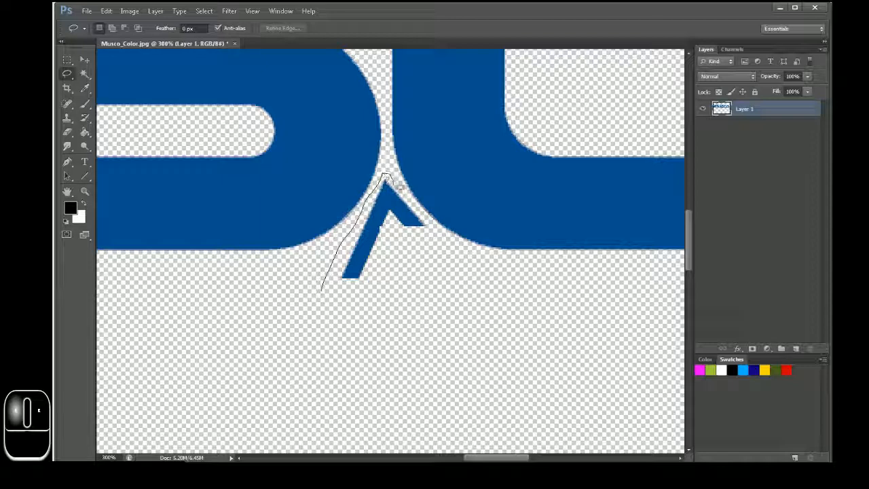
drag(429, 236, 414, 234)
drag(415, 265, 420, 268)
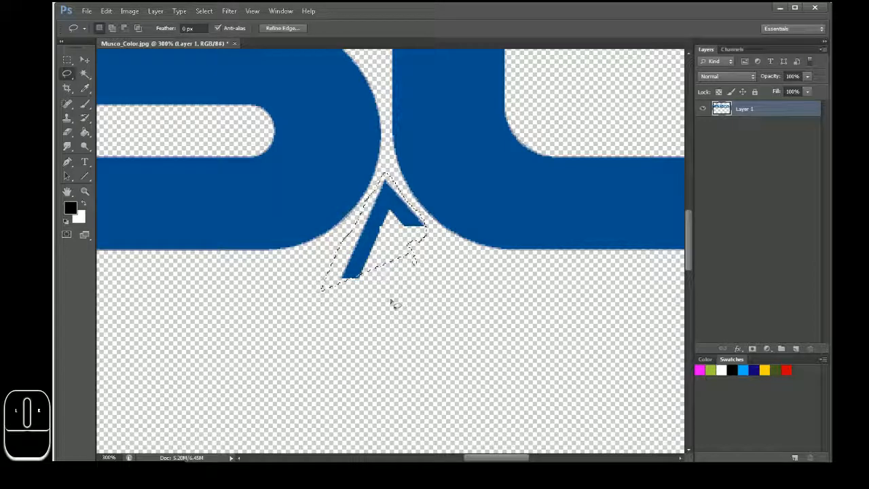
Try a closed straight-edged selection around the fragment between the S and C with the Polygonal Lasso tool.
click(68, 74)
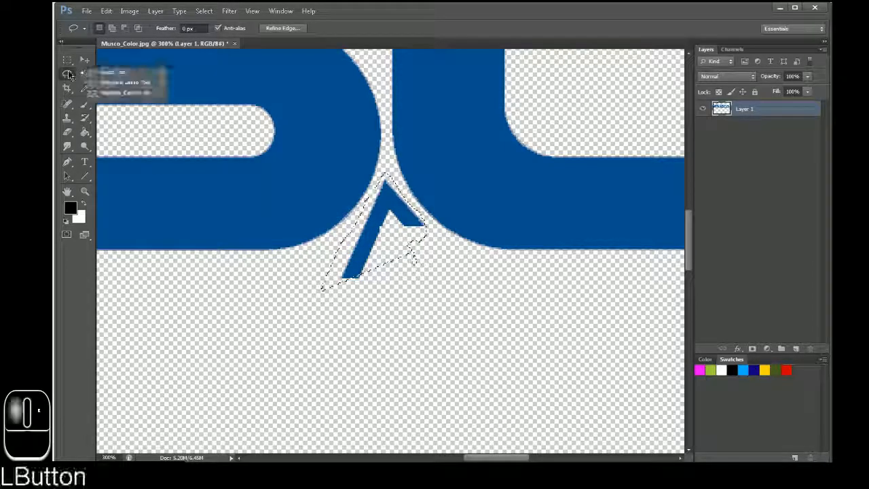
drag(69, 74, 112, 82)
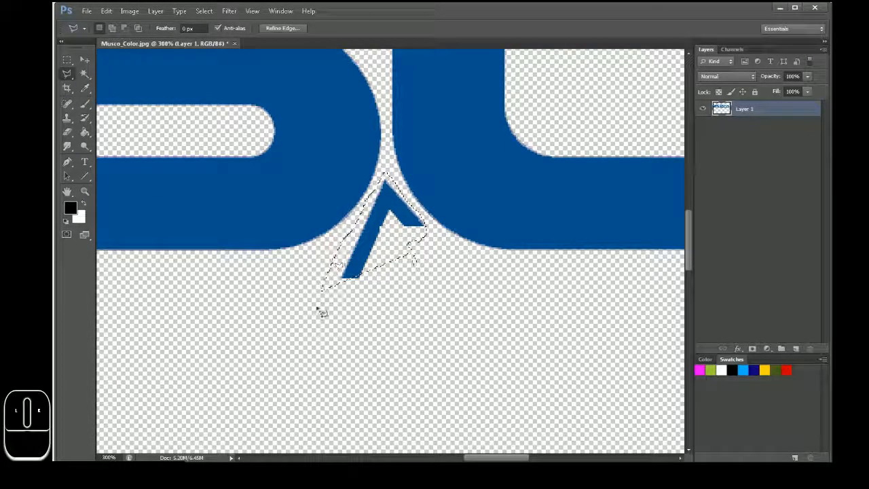
click(318, 293)
click(374, 195)
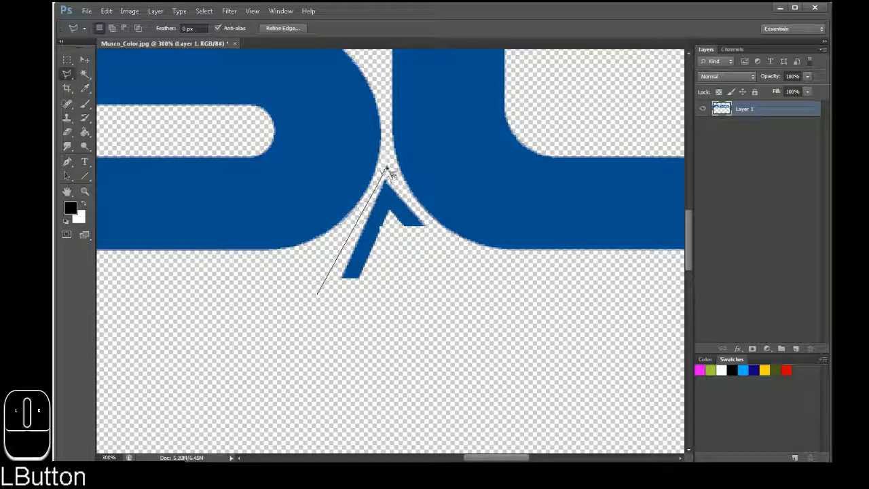
click(427, 218)
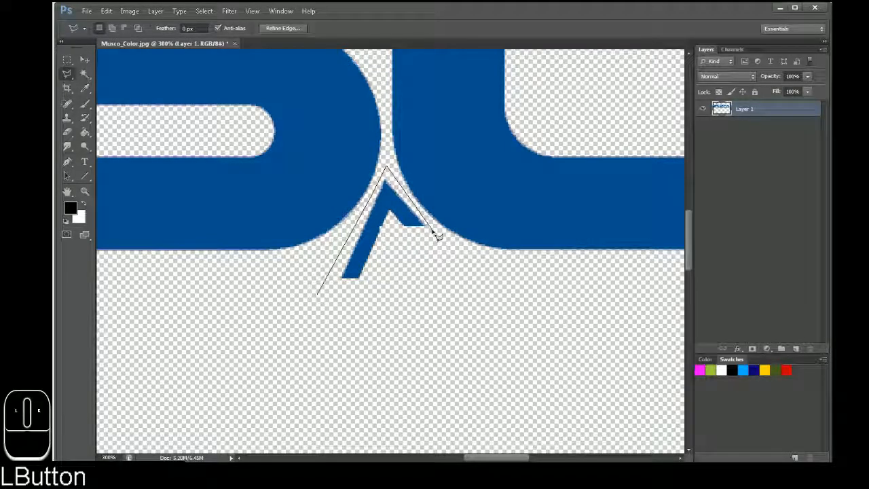
click(479, 270)
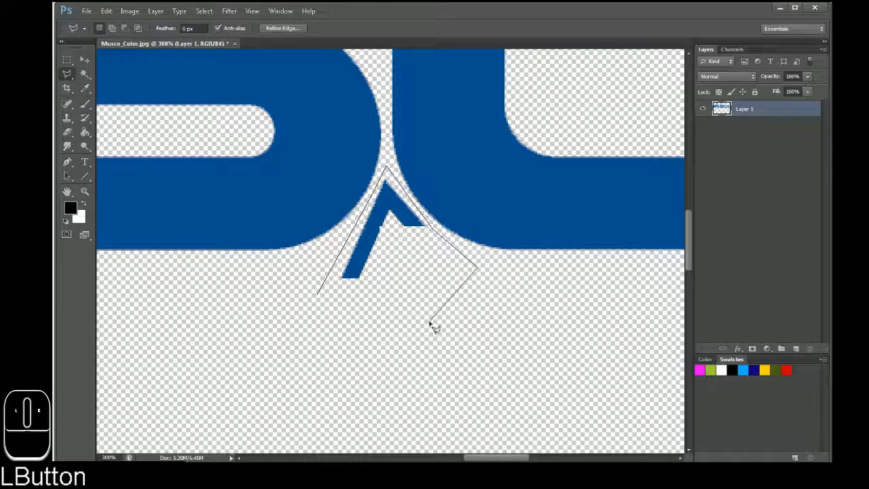
click(419, 339)
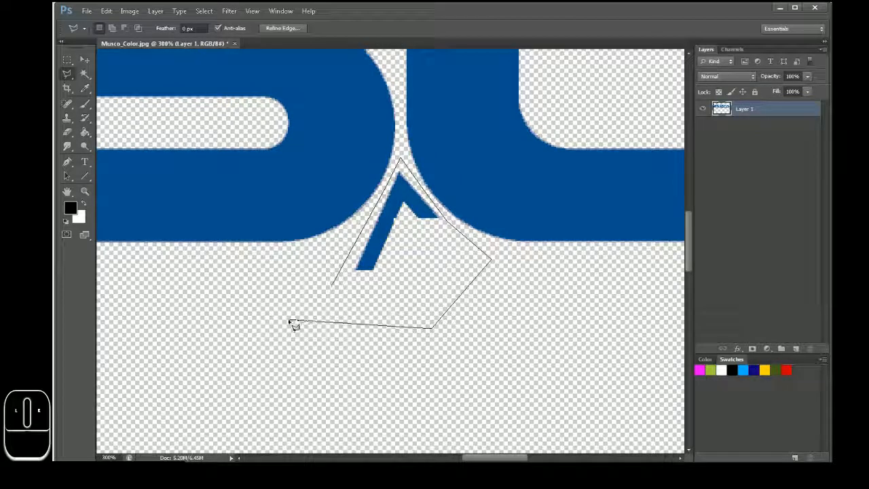
click(343, 326)
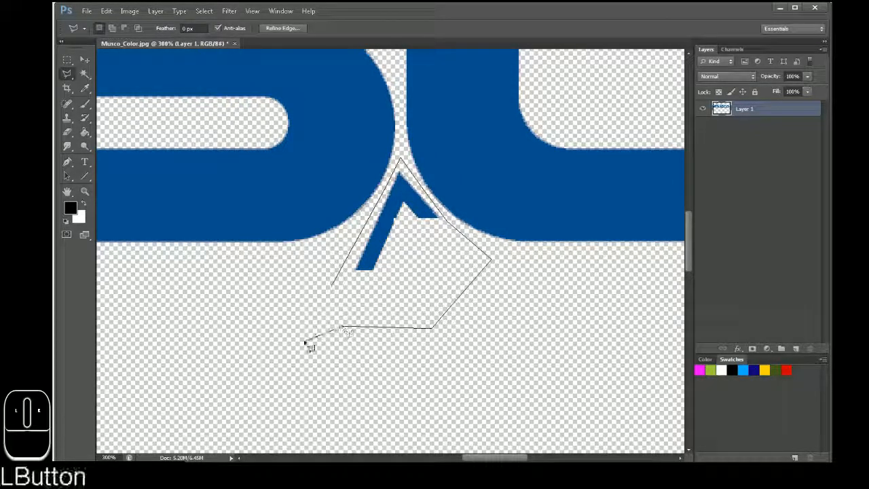
click(332, 287)
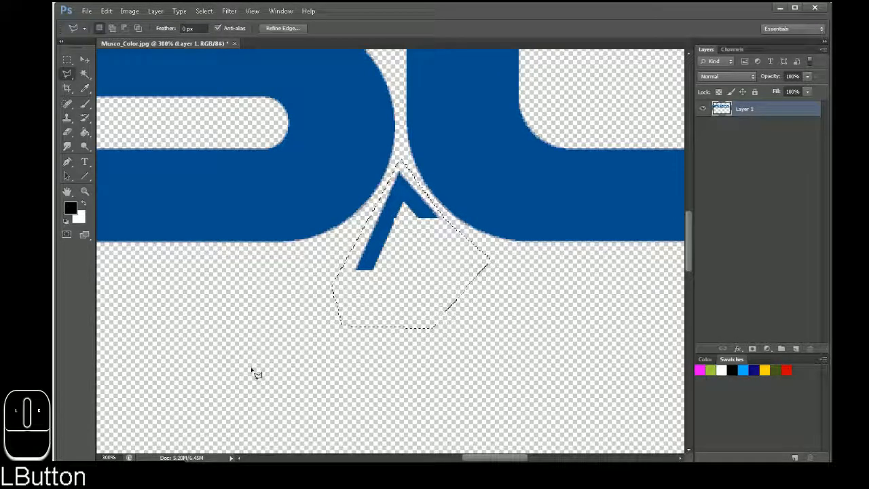
Enclose the fragment between the S and C in a new Polygonal Lasso selection and delete it.
click(297, 317)
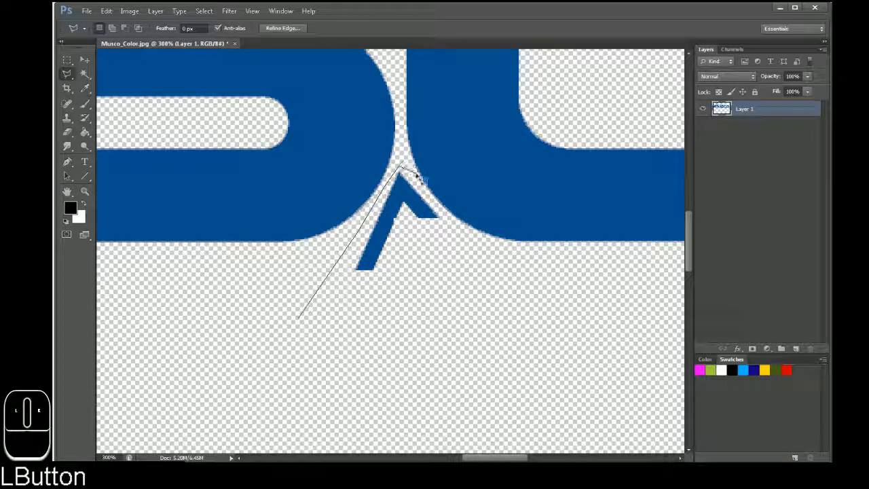
click(444, 216)
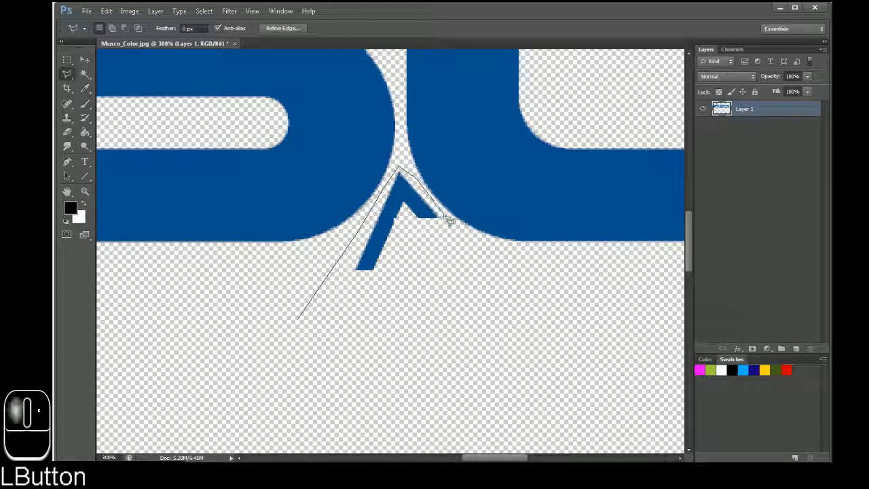
click(483, 322)
click(310, 370)
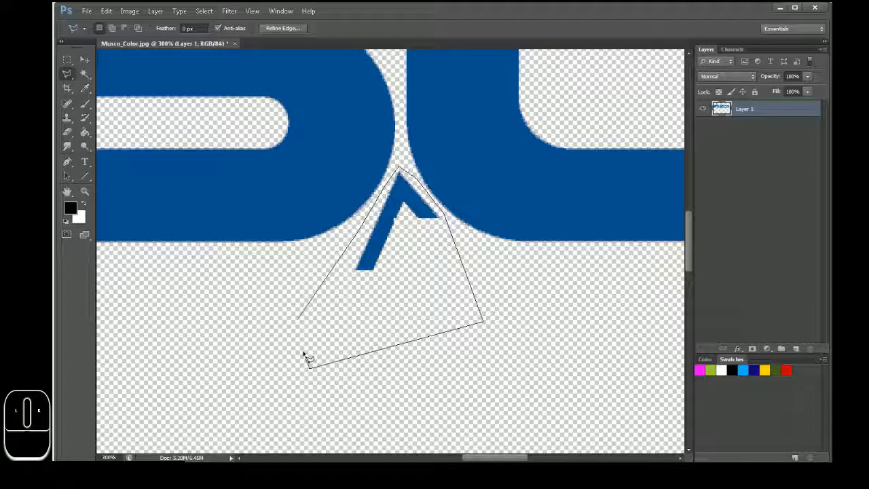
double_click(304, 357)
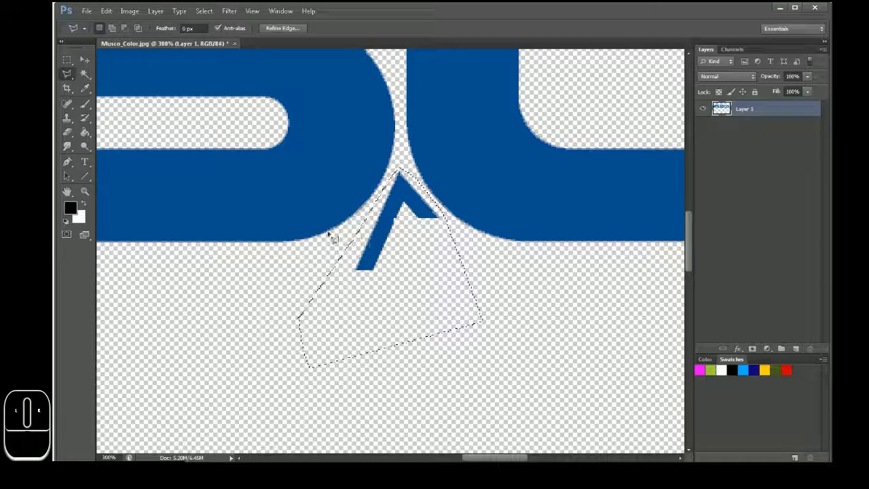
key(Delete)
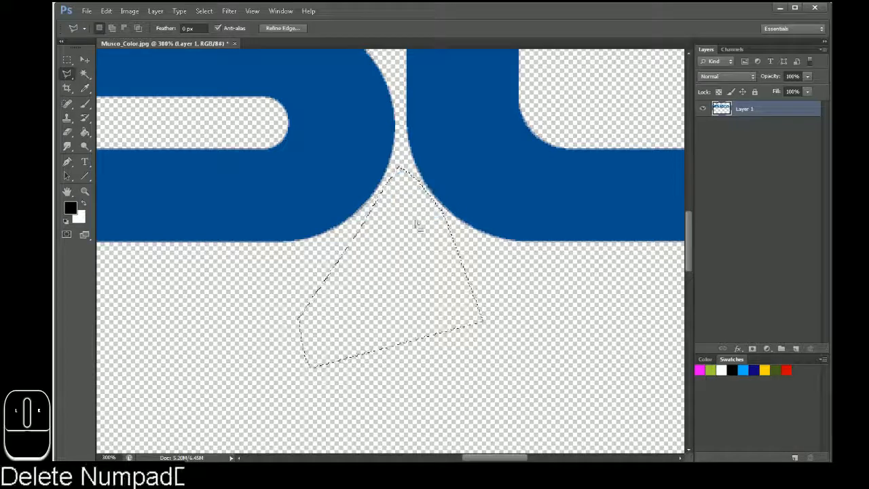
Replace the selection with a wide rectangular marquee beneath the C and O, covering the lower parts of the leftover fragments.
mouse_move(509, 457)
mouse_down()
mouse_move(561, 452)
mouse_move(522, 457)
mouse_up()
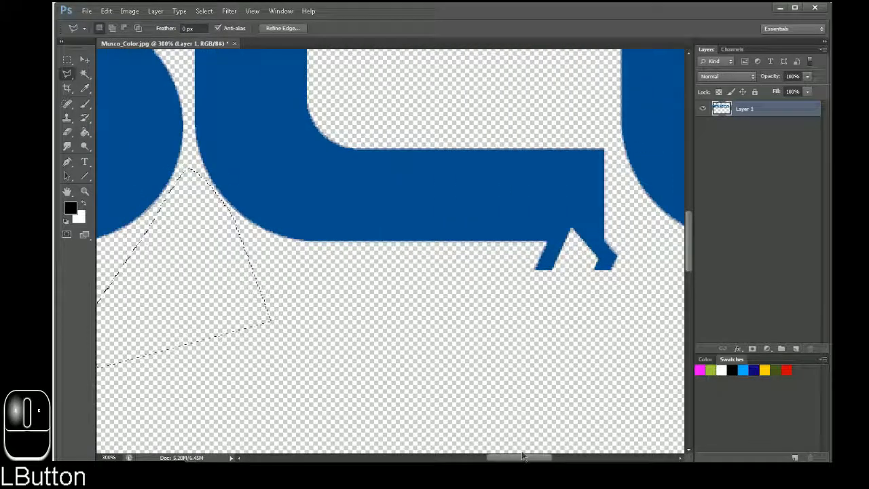
click(67, 59)
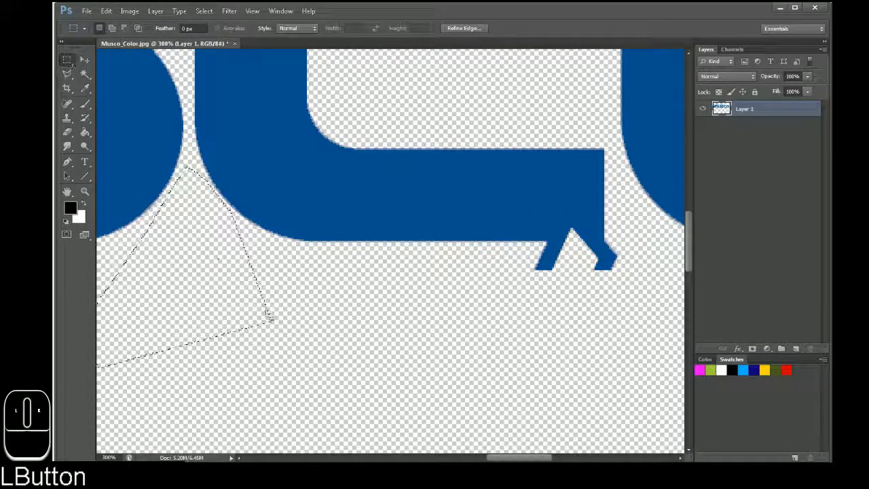
click(268, 344)
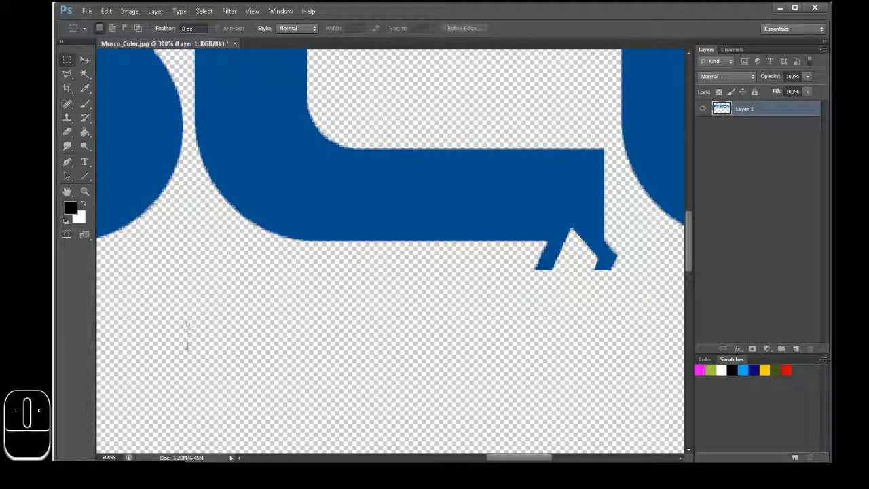
drag(190, 357, 546, 259)
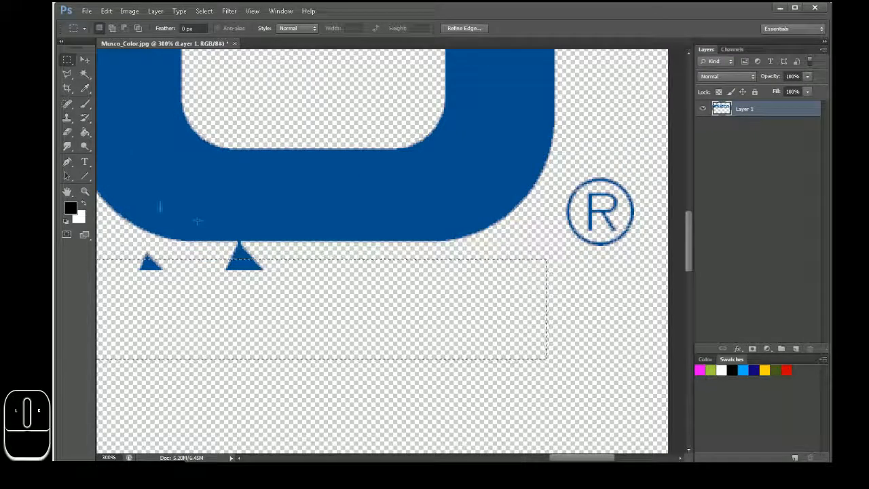
drag(577, 457, 513, 403)
key(ctrl+KP_Add)
key(ctrl+KP_Add)
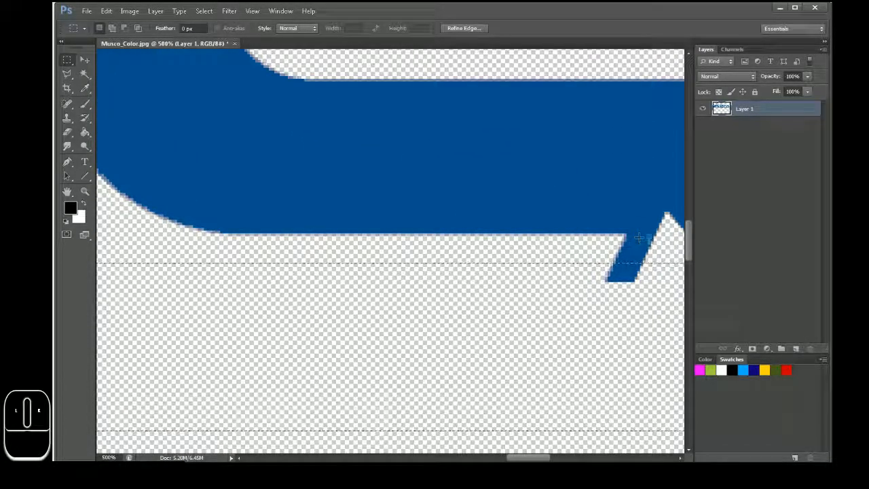
Nudge the marquee up flush with the lettering's bottom edge, delete the leftover fragments inside it and deselect.
key(Up)
key(Up)
key(Up)
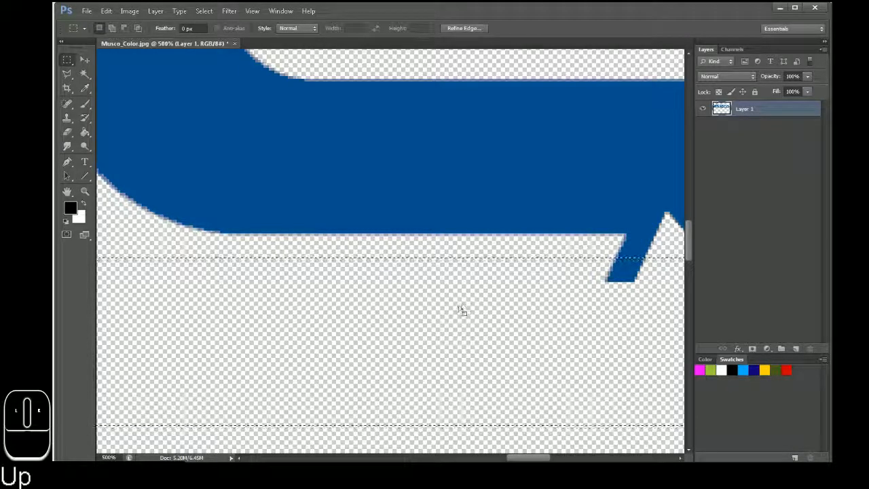
key(Up)
key(Up)
key(Up)
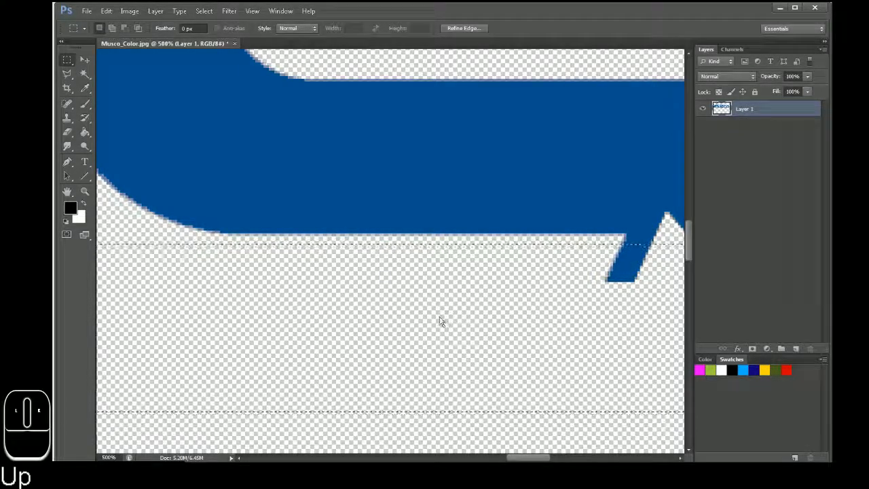
key(Up)
key(Up)
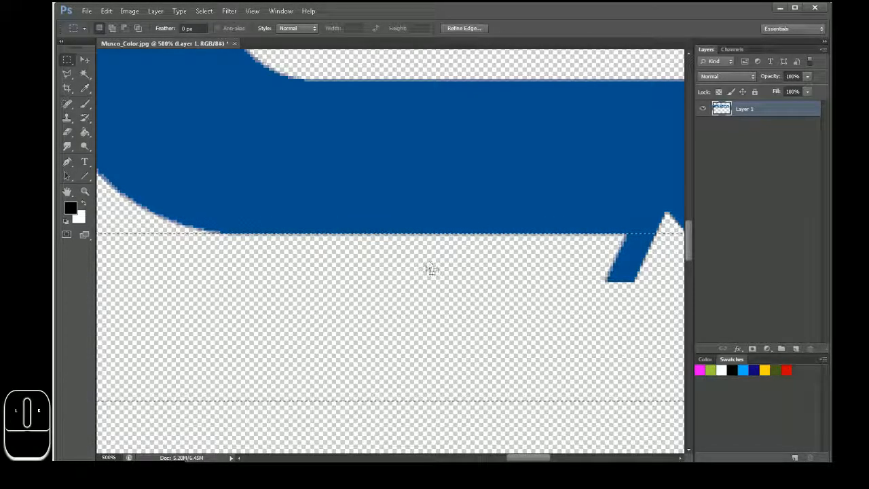
mouse_move(537, 456)
mouse_down()
mouse_move(512, 457)
mouse_move(616, 453)
mouse_move(523, 439)
mouse_move(577, 441)
mouse_move(552, 455)
mouse_up()
key(Delete)
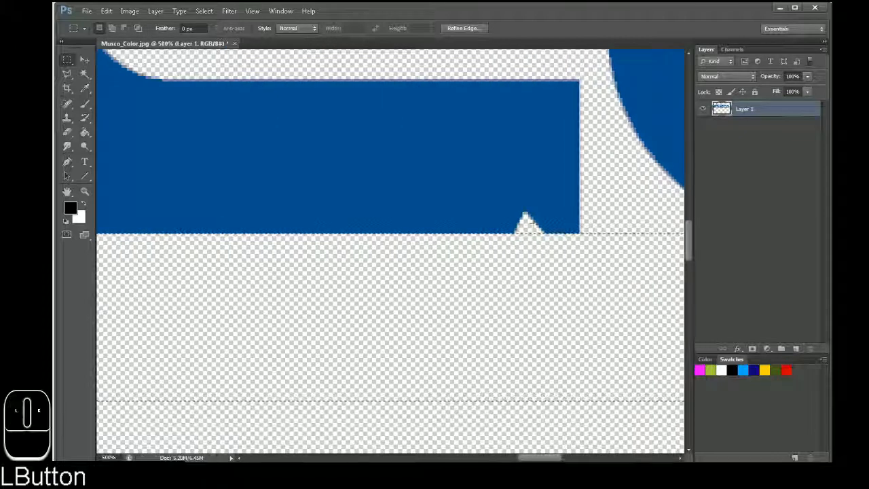
click(535, 214)
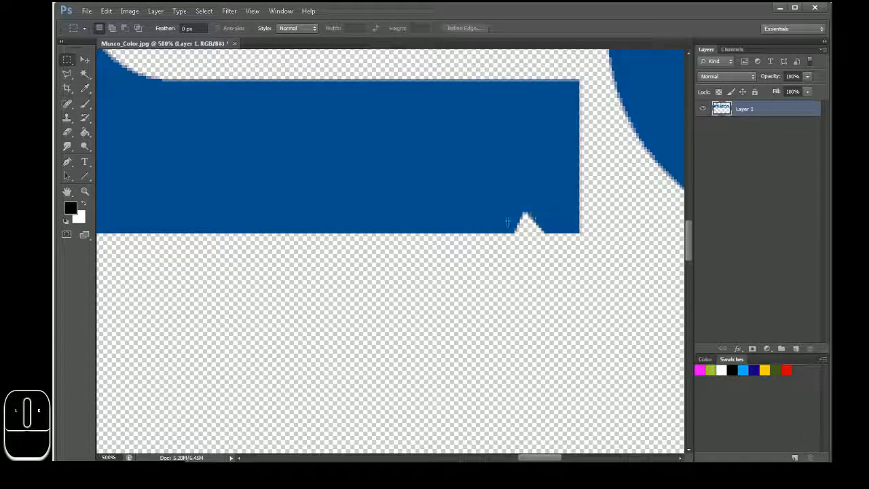
Draw a small rectangular marquee around the notch in the blue bar's bottom edge and nudge it flush with that edge.
scroll(518, 230, up, 1)
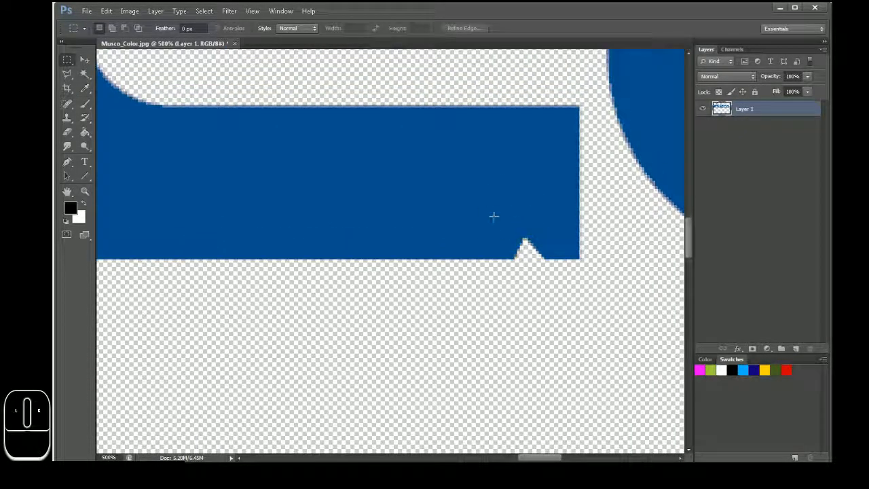
drag(501, 219, 554, 258)
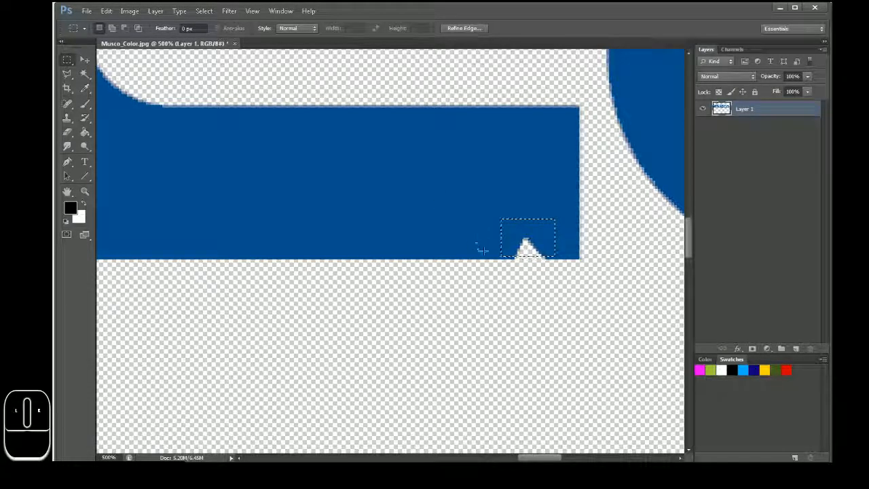
key(Down)
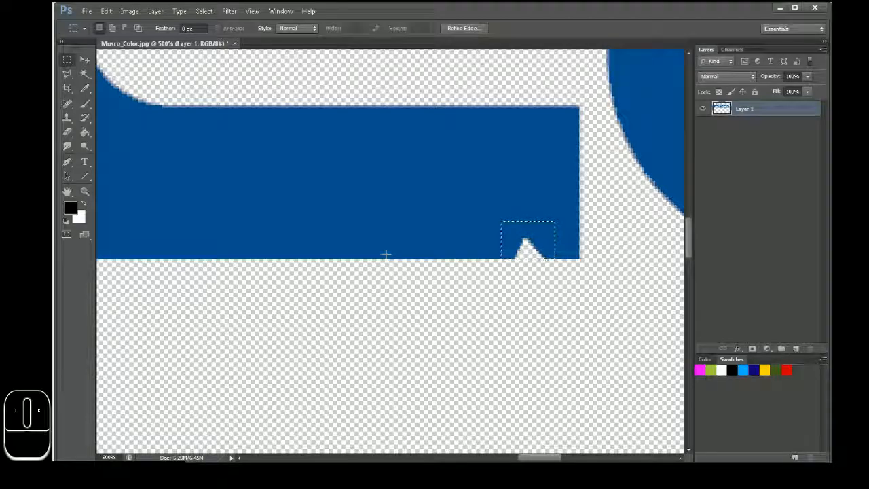
Hide the pixel grid and redraw a larger rectangular marquee around the notch, flush with the bar's bottom edge.
key(ctrl+KP_Add)
key(ctrl+KP_Add)
key(ctrl+KP_Add)
key(ctrl+KP_Add)
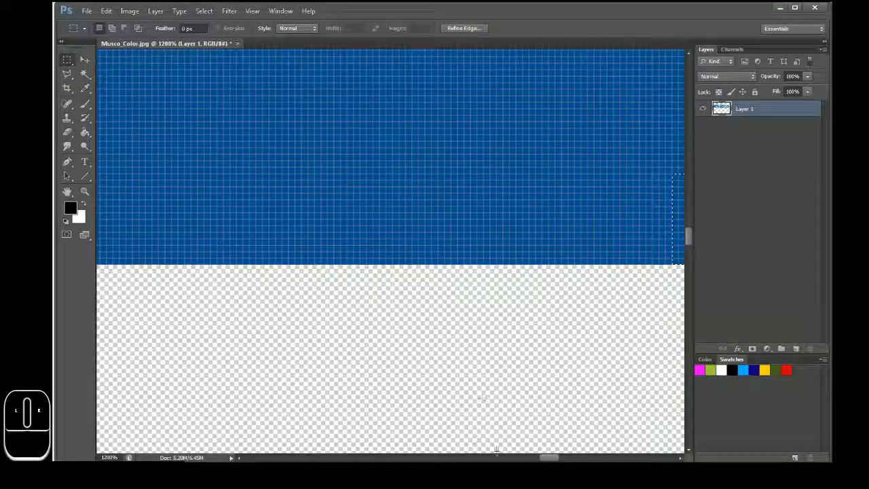
drag(549, 458, 549, 459)
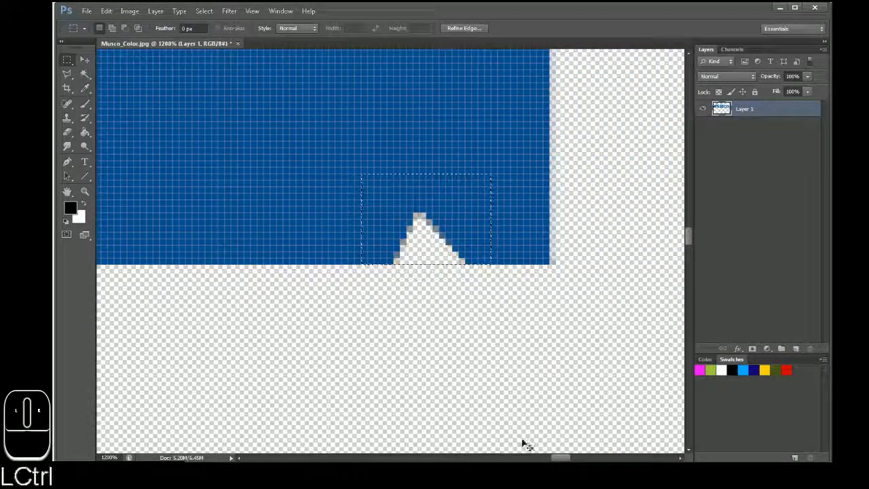
key(ctrl+h)
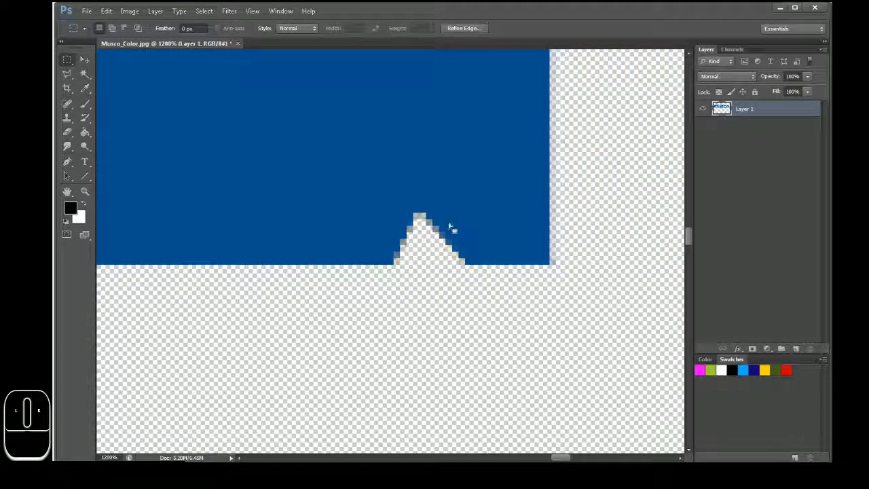
drag(316, 142, 528, 264)
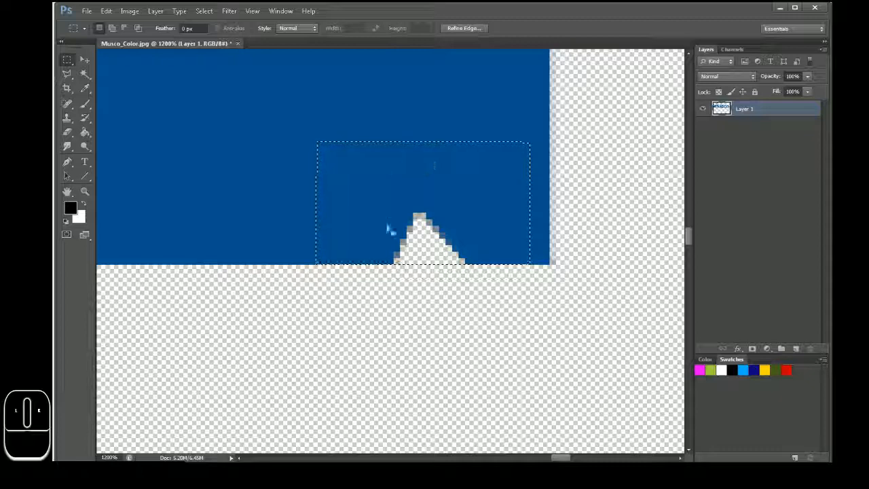
Try enclosing the notch in a four-sided Polygonal Lasso selection that runs along the bar's bottom edge.
click(67, 73)
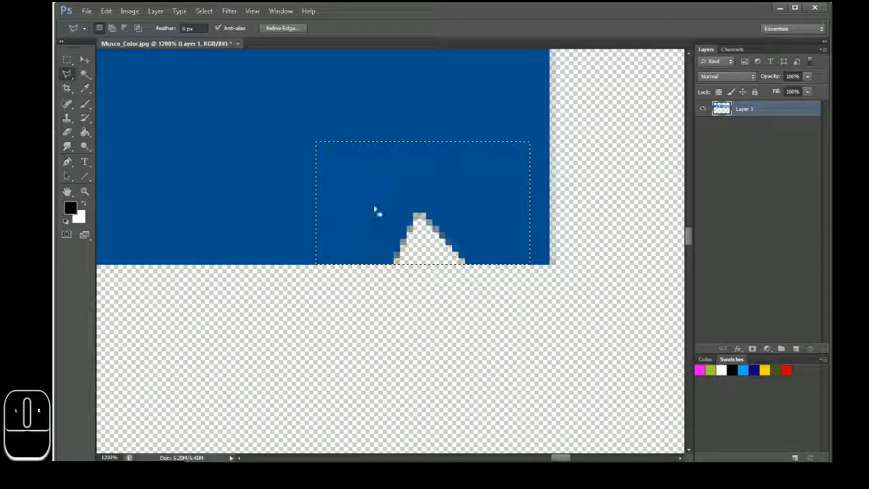
mouse_move(383, 194)
mouse_down()
mouse_move(445, 185)
mouse_move(482, 205)
mouse_move(510, 271)
mouse_up()
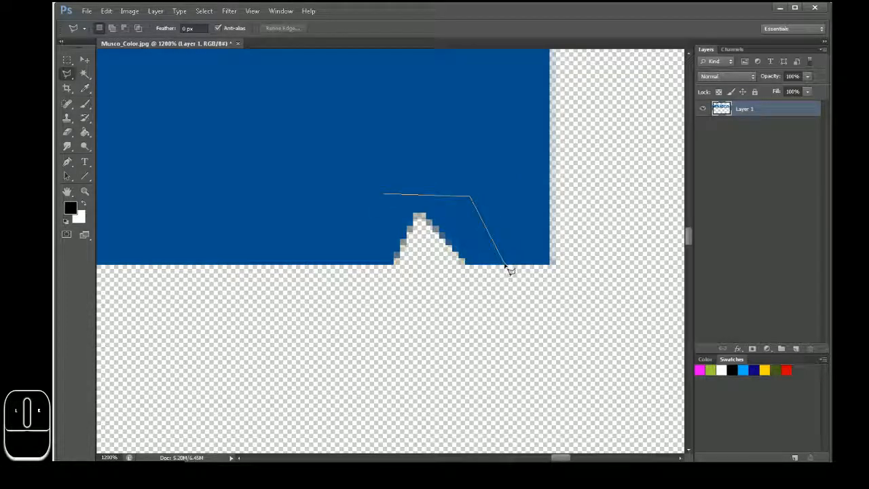
click(339, 265)
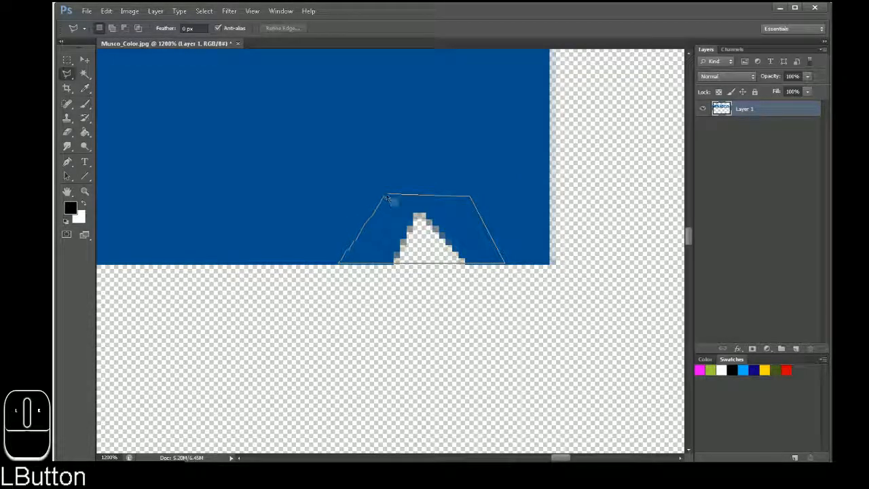
click(387, 195)
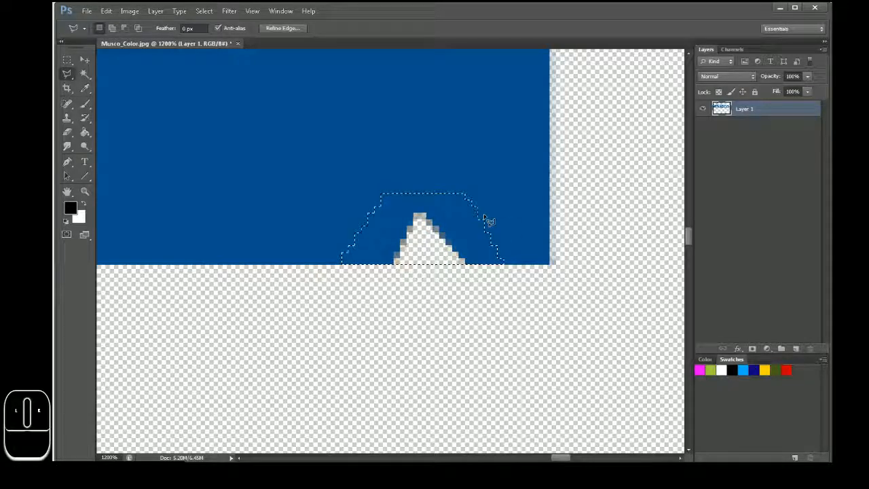
Replace the lasso selection with a rectangular marquee around the notch, ending at the bar's bottom edge.
click(67, 60)
click(341, 149)
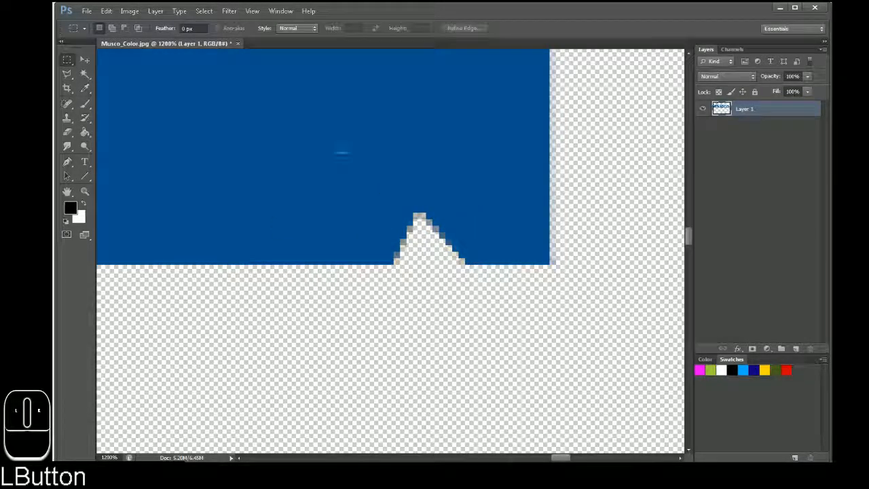
mouse_move(308, 133)
mouse_down()
mouse_move(505, 259)
mouse_move(526, 260)
mouse_up()
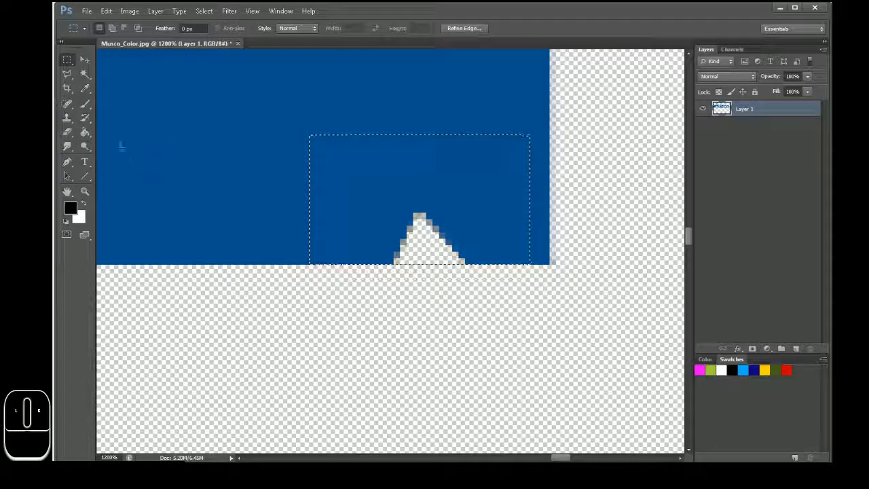
Try sampling the logo's blue with the Eyedropper, swapping foreground and background colors, and sampling the blue again as foreground.
click(84, 89)
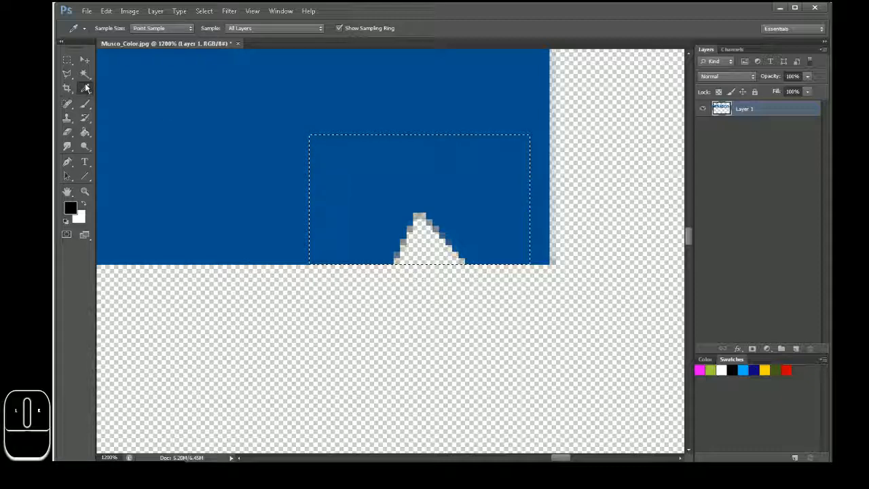
drag(85, 87, 122, 89)
click(187, 97)
click(83, 207)
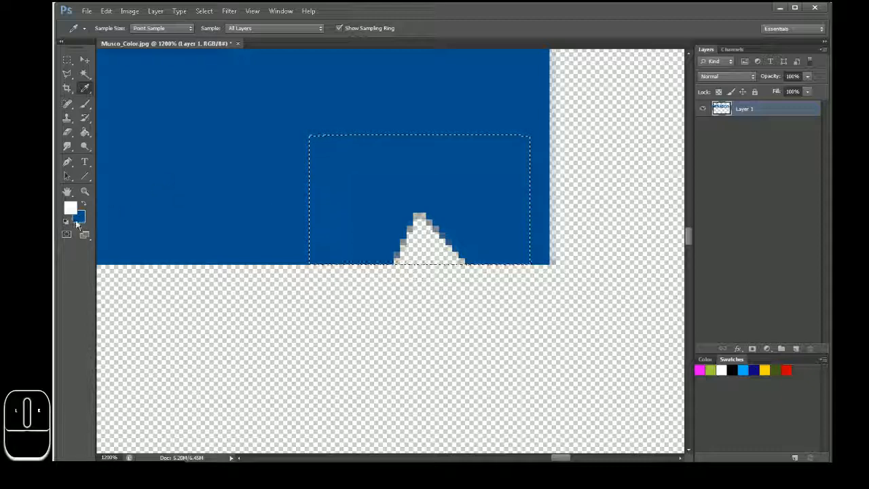
click(146, 243)
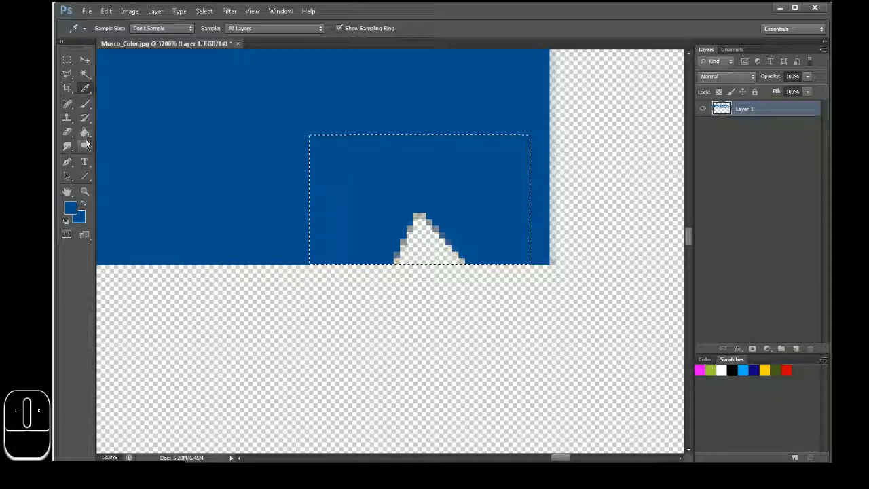
Reset the colors to default black and white, swap them back and forth, and sample the logo's blue as foreground.
click(66, 224)
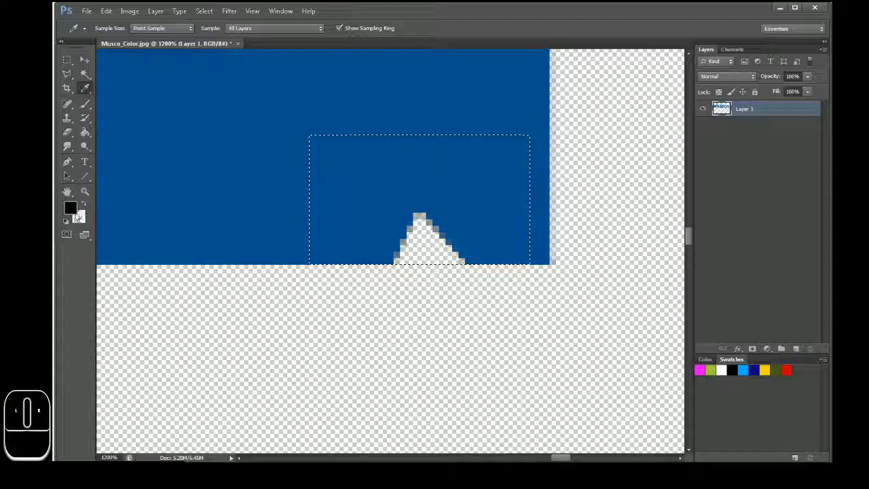
click(85, 206)
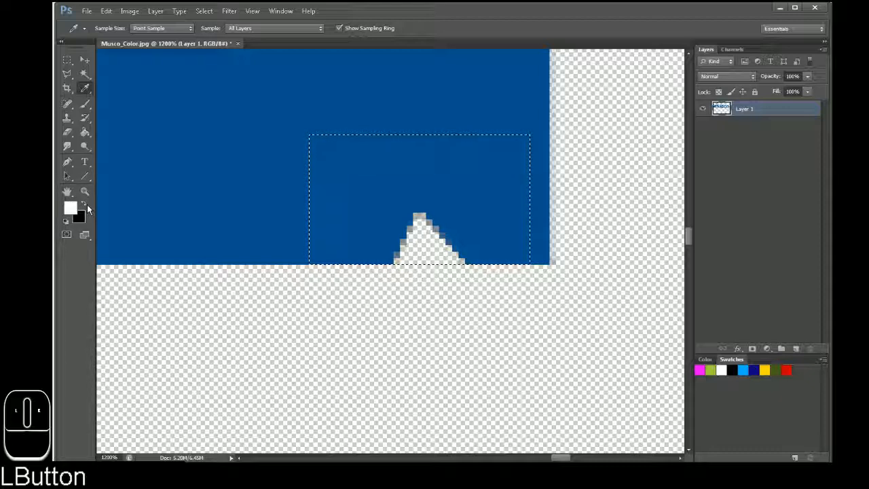
click(84, 205)
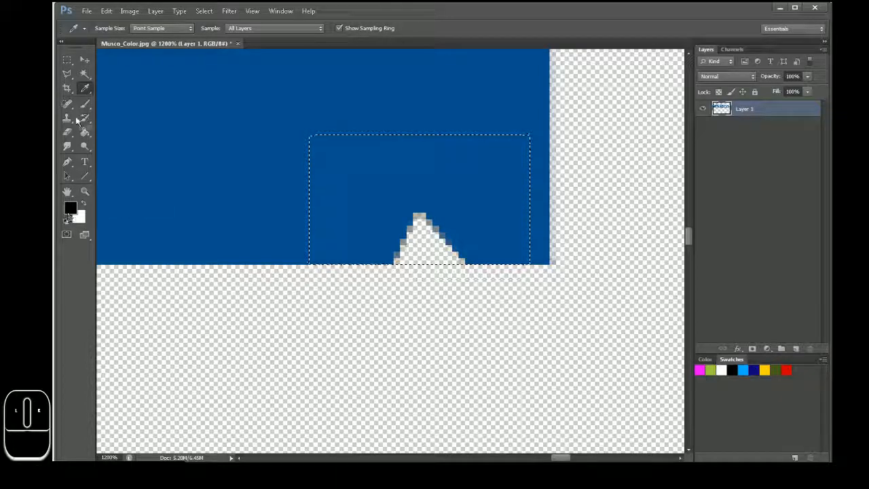
click(205, 140)
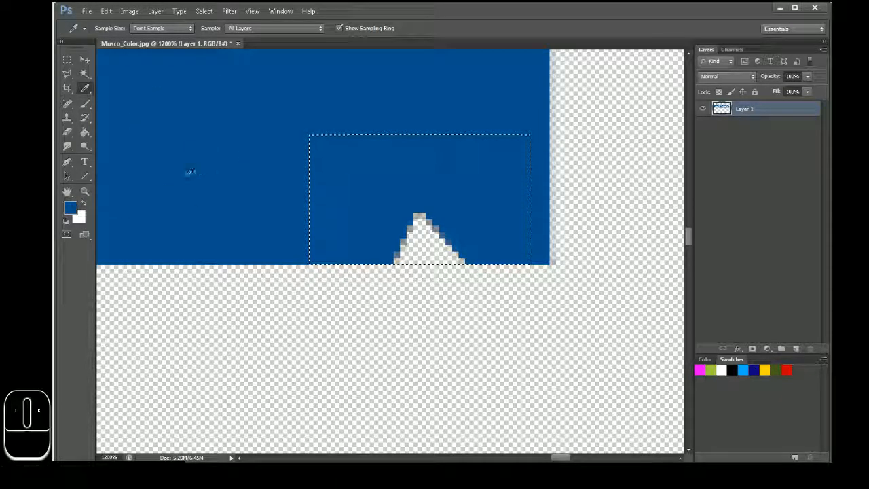
Try painting blue Brush strokes outside the active marquee, over the lettering and the transparent area, and undo the stroke.
click(87, 105)
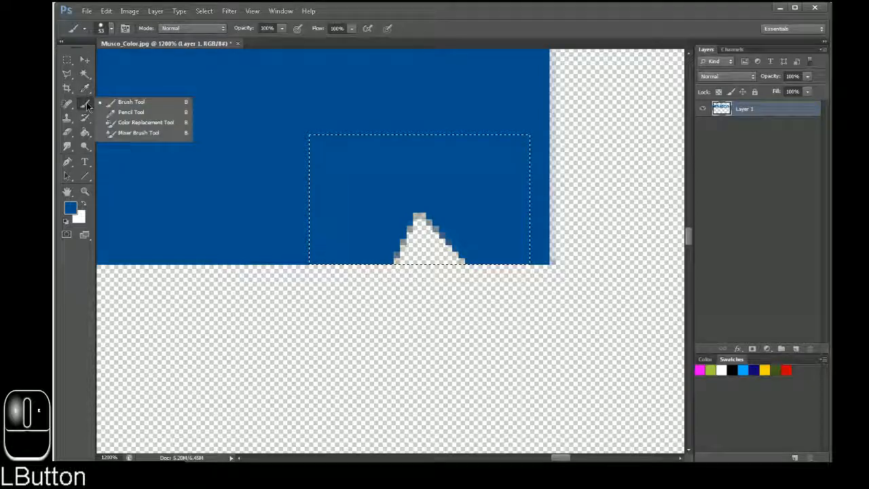
click(163, 106)
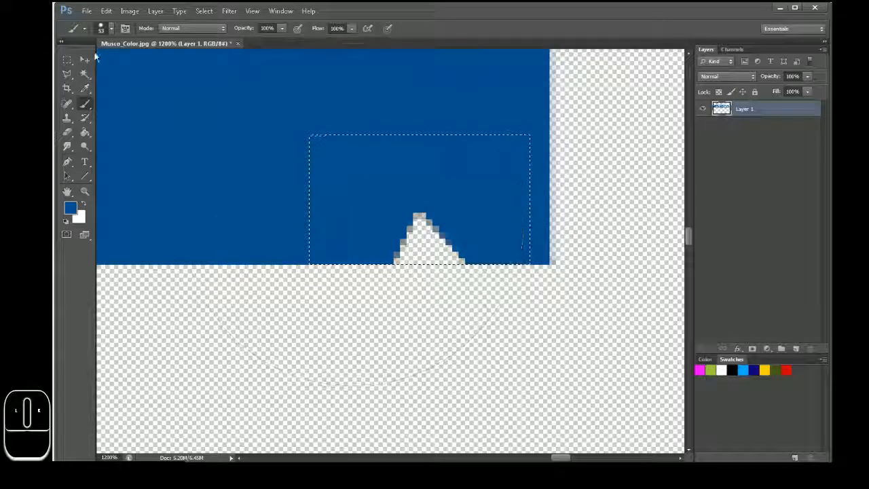
key(ctrl+KP_Subtract)
key(ctrl+KP_Subtract)
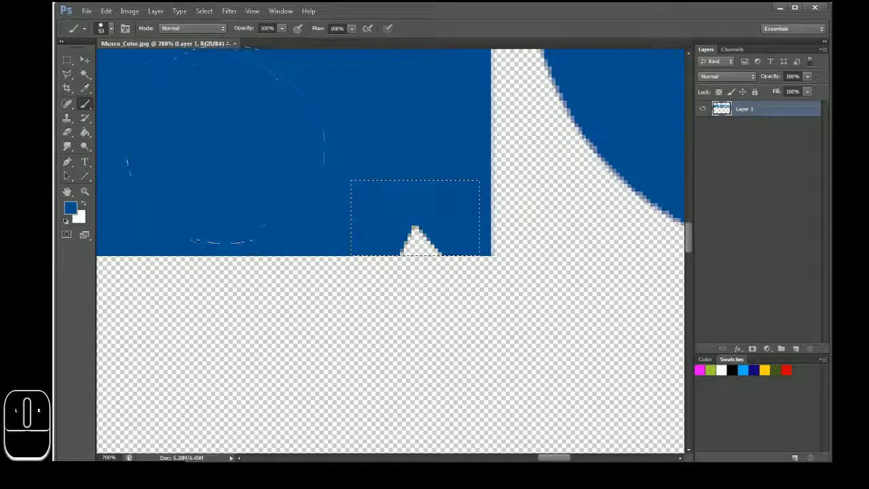
click(213, 191)
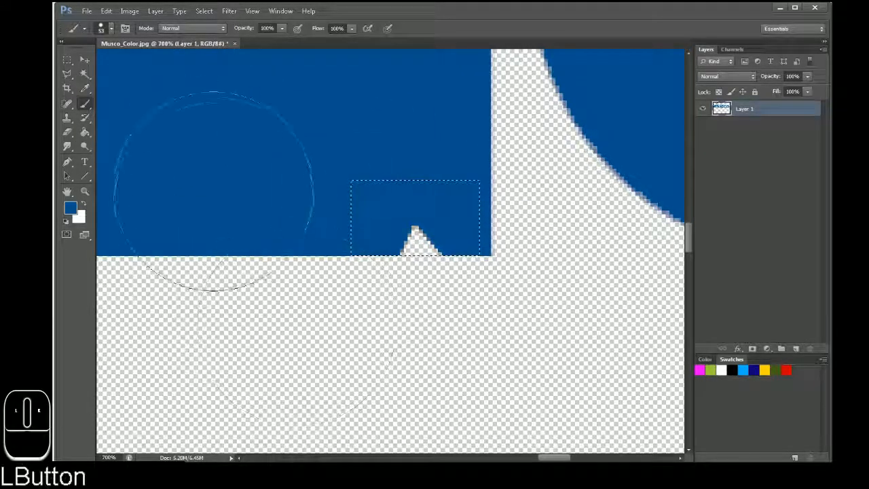
mouse_move(214, 192)
mouse_down()
mouse_move(388, 387)
mouse_move(582, 166)
mouse_move(454, 142)
mouse_move(620, 226)
mouse_up()
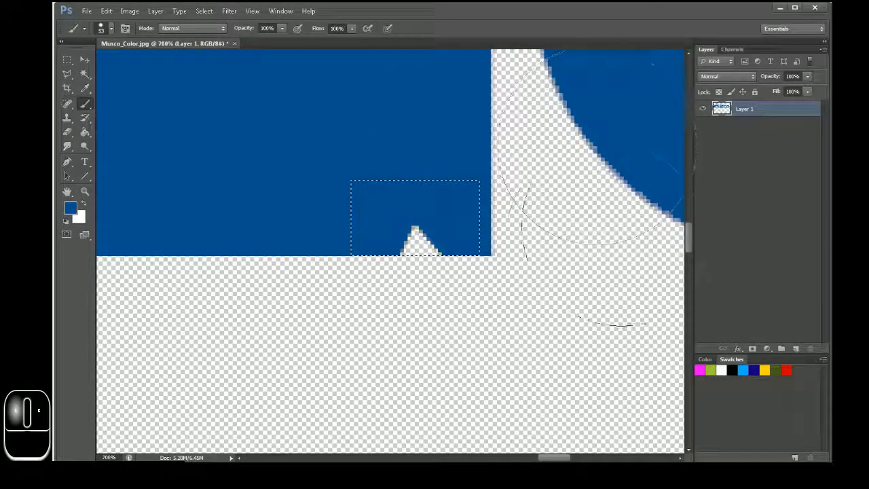
drag(597, 156, 388, 387)
key(ctrl+z)
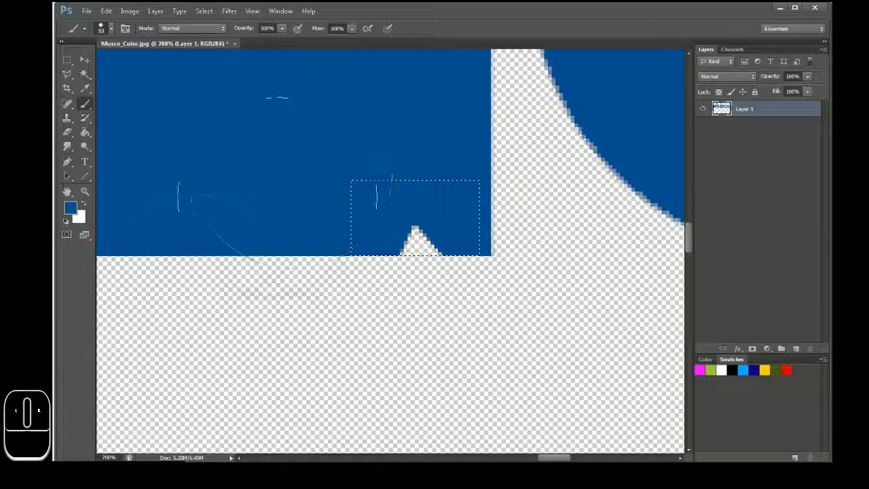
scroll(200, 288, down, 3)
mouse_move(322, 285)
mouse_down()
mouse_move(527, 281)
mouse_move(234, 310)
mouse_move(305, 326)
mouse_move(432, 299)
mouse_move(411, 285)
mouse_up()
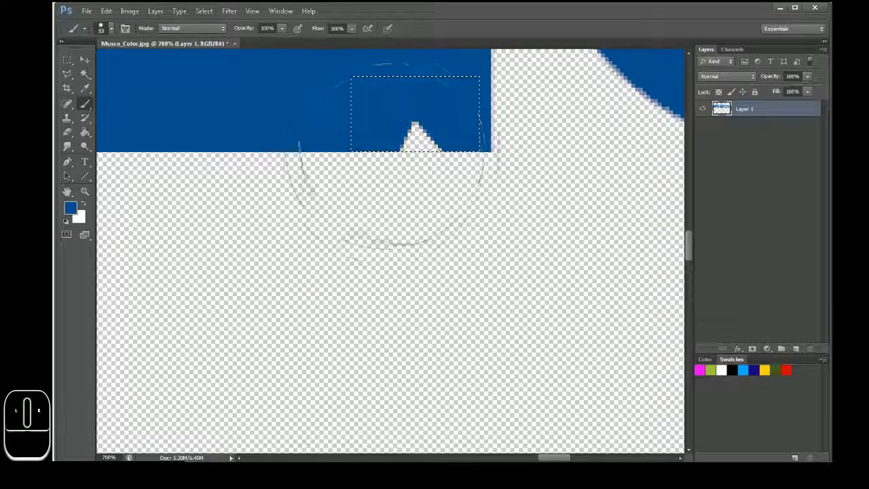
Clear the selection, paint a broad blue Brush stroke across the transparent area below the bar, and undo it.
click(67, 60)
click(271, 242)
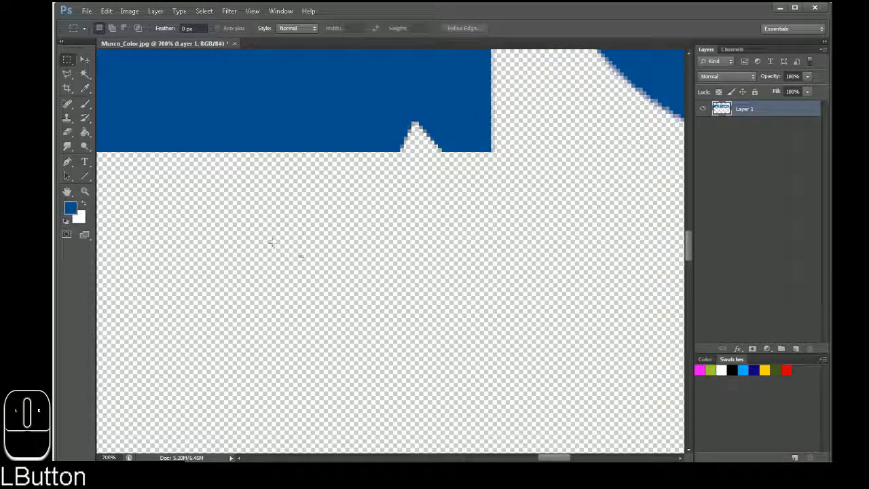
click(85, 103)
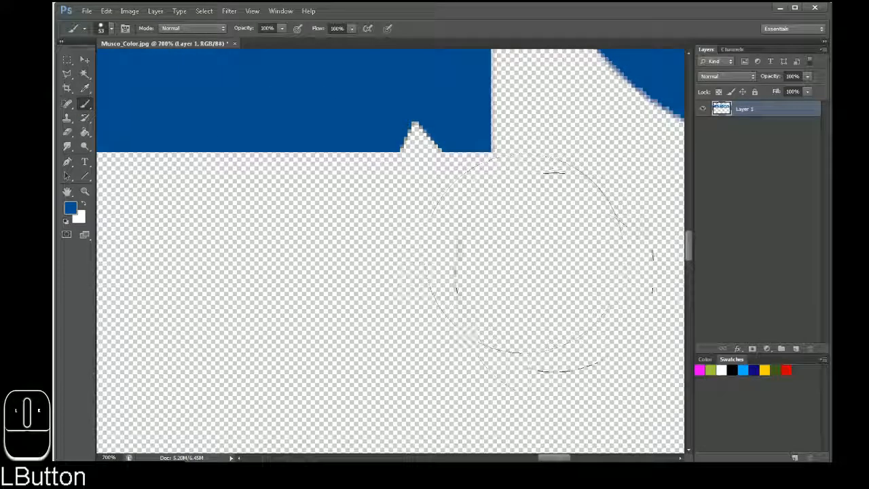
mouse_move(536, 242)
mouse_down()
mouse_move(454, 329)
mouse_move(282, 323)
mouse_move(485, 325)
mouse_move(447, 319)
mouse_move(380, 330)
mouse_up()
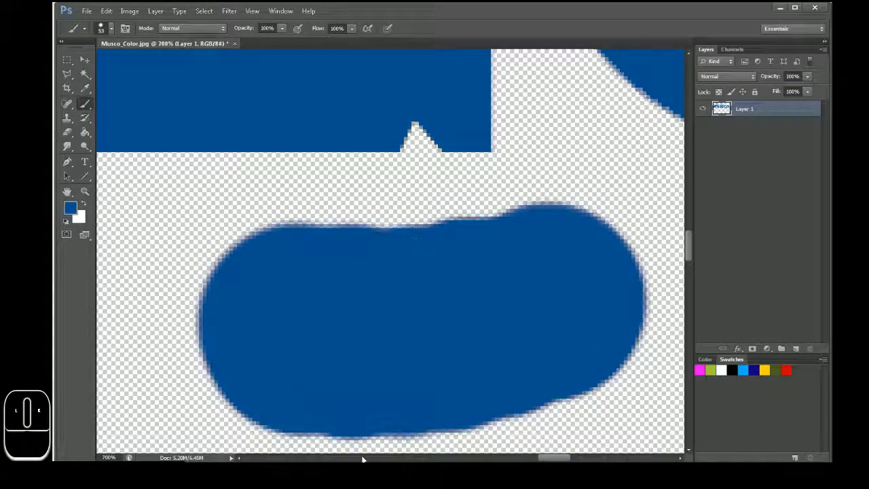
key(ctrl+z)
Draw a new rectangular marquee around the notch down to the bar's bottom edge and activate the Brush tool.
click(67, 60)
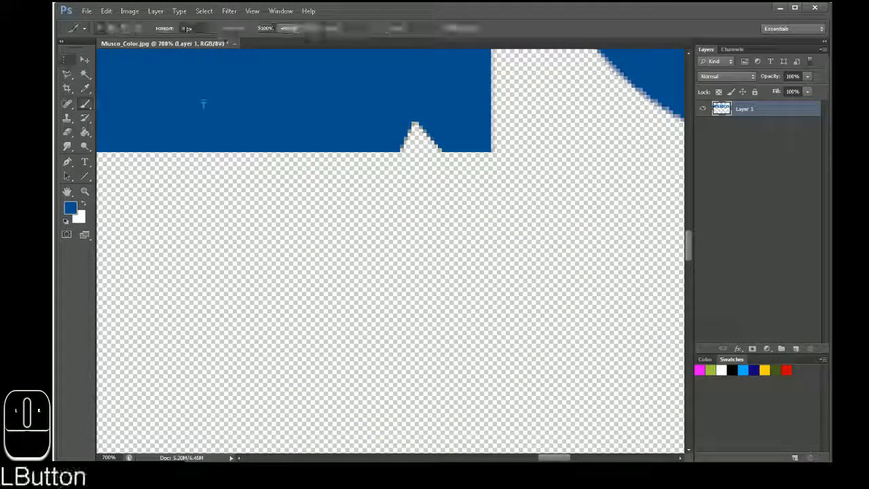
drag(356, 90, 479, 151)
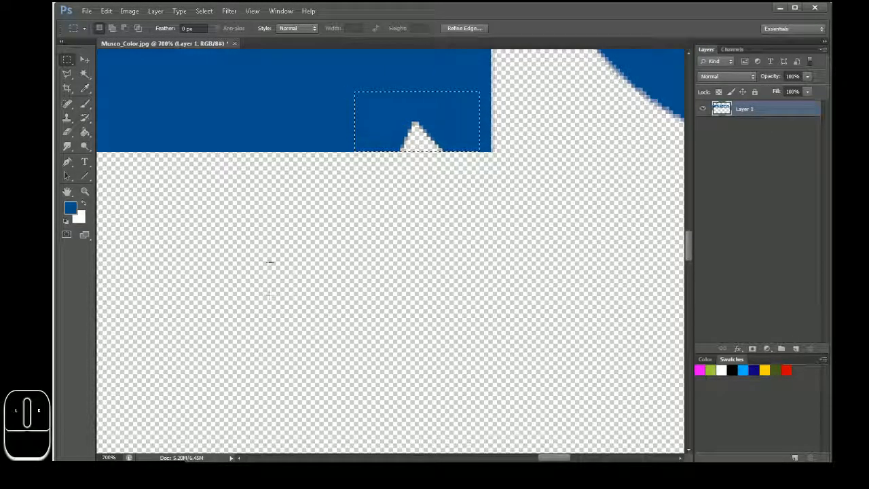
click(87, 105)
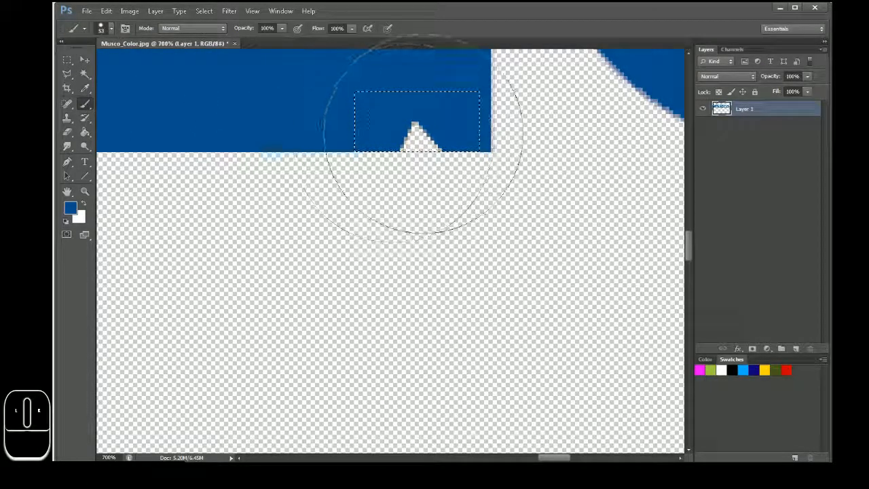
Try filling the notch inside the marquee with a single blue Brush dab and undo it.
click(421, 134)
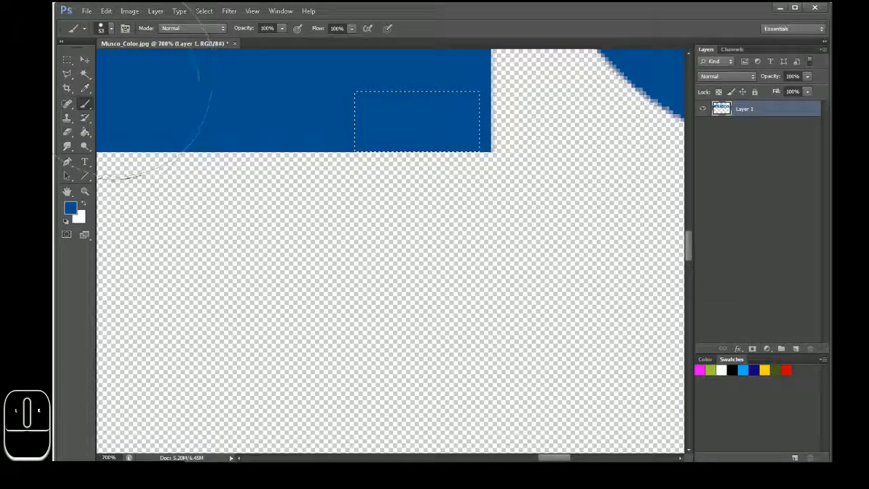
key(ctrl+z)
Reduce the Brush size to 14 px, try painting blue over the notch inside the marquee, and undo the stroke.
click(109, 28)
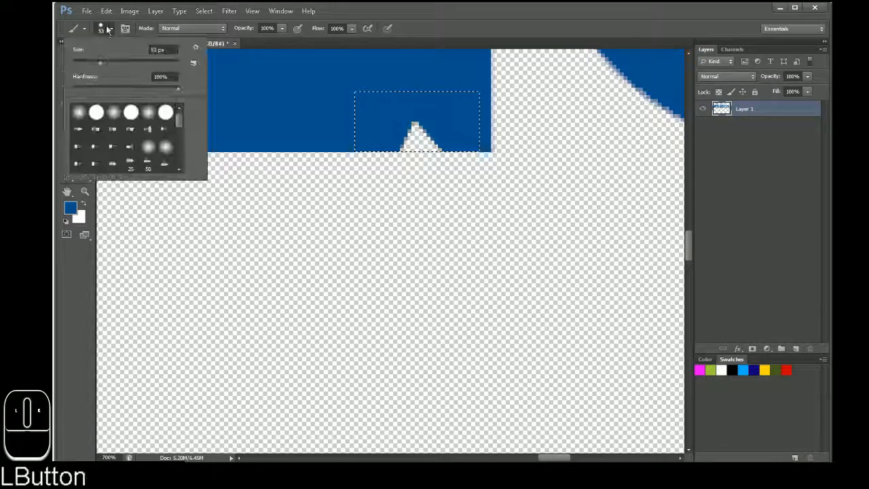
drag(93, 65, 81, 63)
click(341, 48)
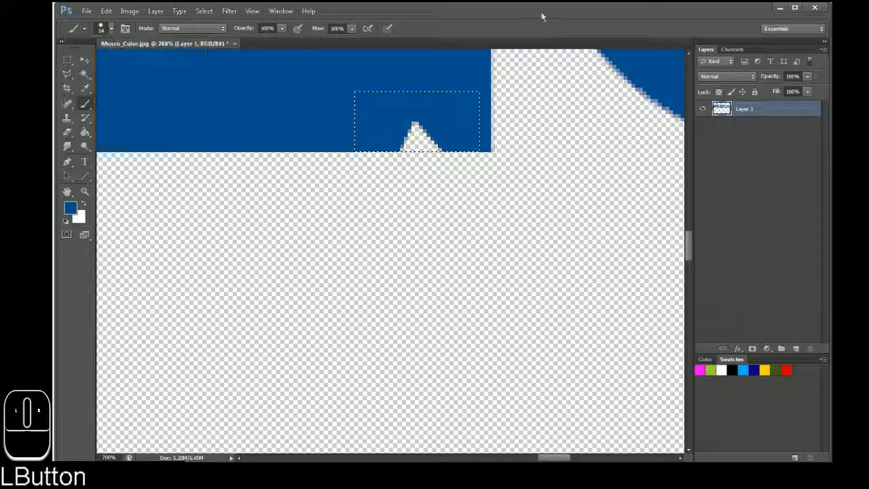
mouse_move(377, 120)
mouse_down()
mouse_move(319, 113)
mouse_move(348, 114)
mouse_up()
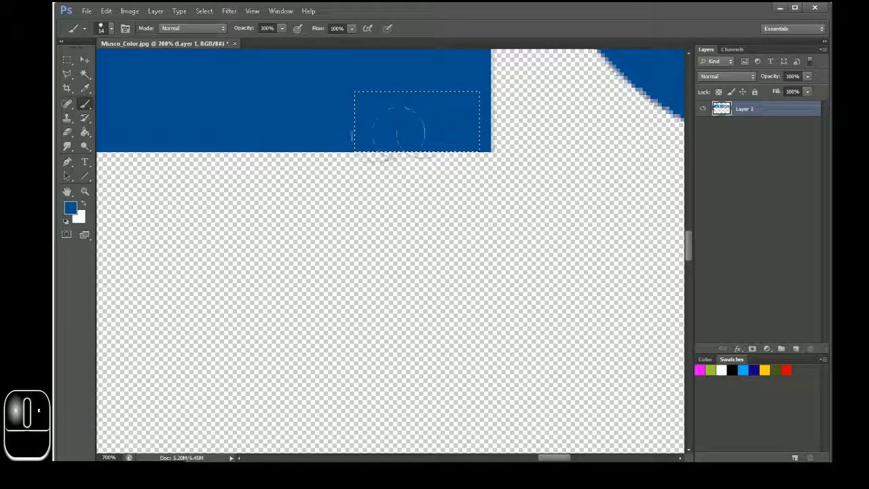
drag(399, 129, 441, 135)
key(ctrl+z)
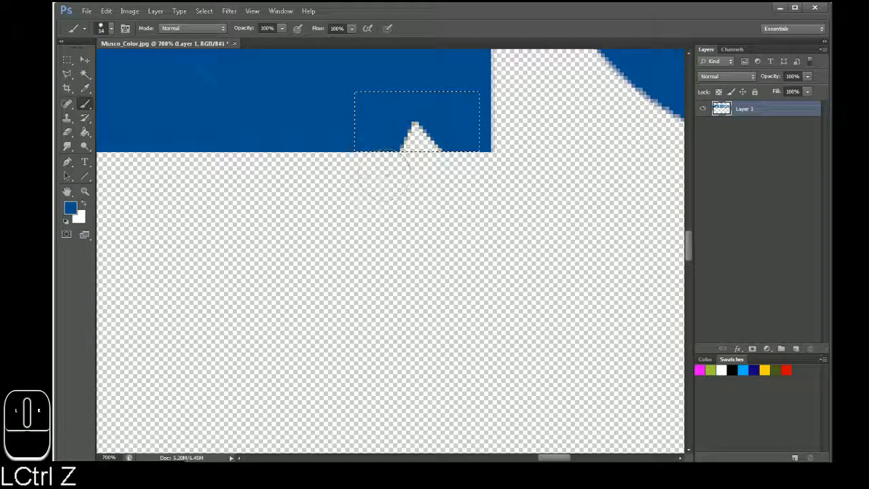
Replace the marquee with a tighter one around the notch, fill the notch with blue Brush strokes, and clear the selection.
scroll(293, 203, up, 4)
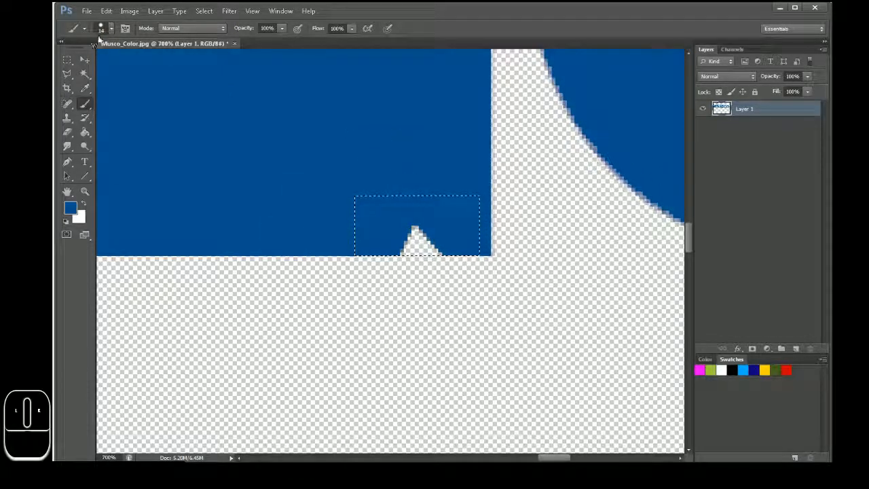
click(67, 60)
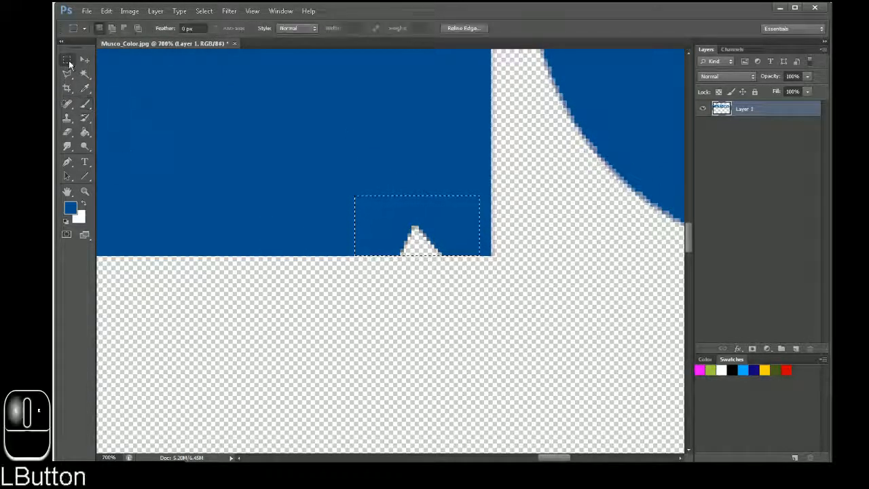
click(223, 173)
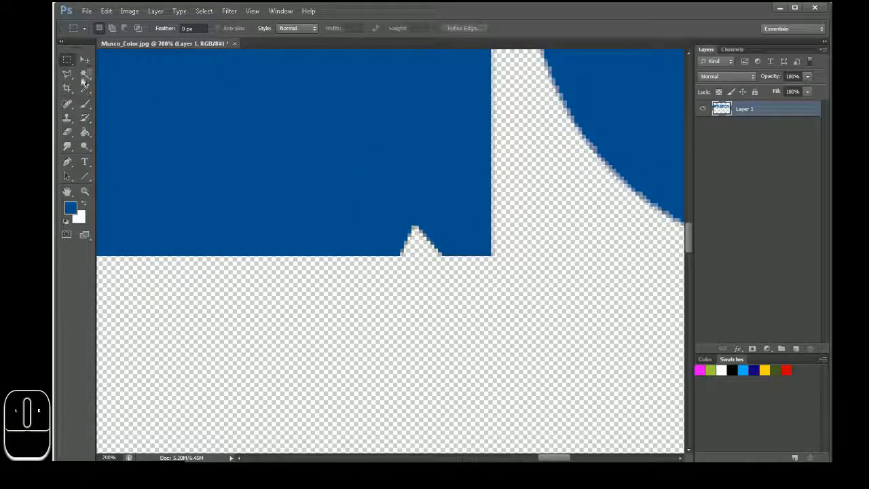
mouse_move(377, 203)
mouse_down()
mouse_move(460, 231)
mouse_move(461, 256)
mouse_move(412, 229)
mouse_move(388, 235)
mouse_move(316, 219)
mouse_up()
click(85, 103)
scroll(374, 202, up, 3)
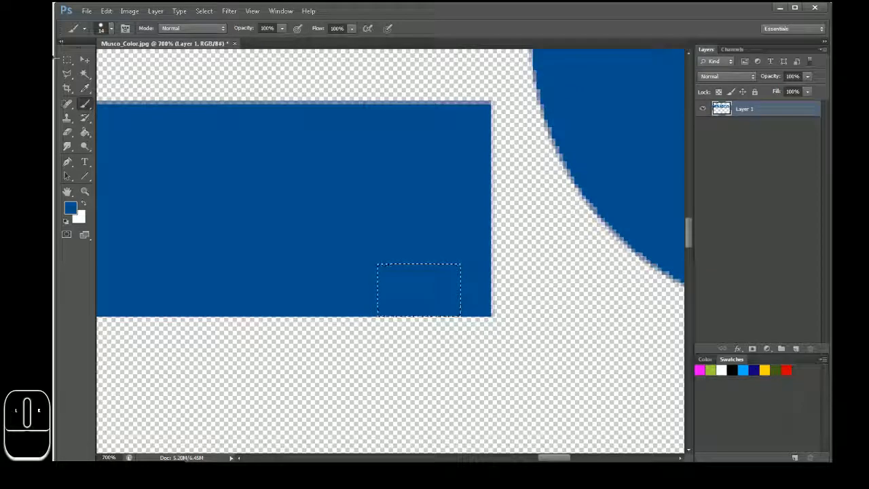
click(67, 59)
click(208, 171)
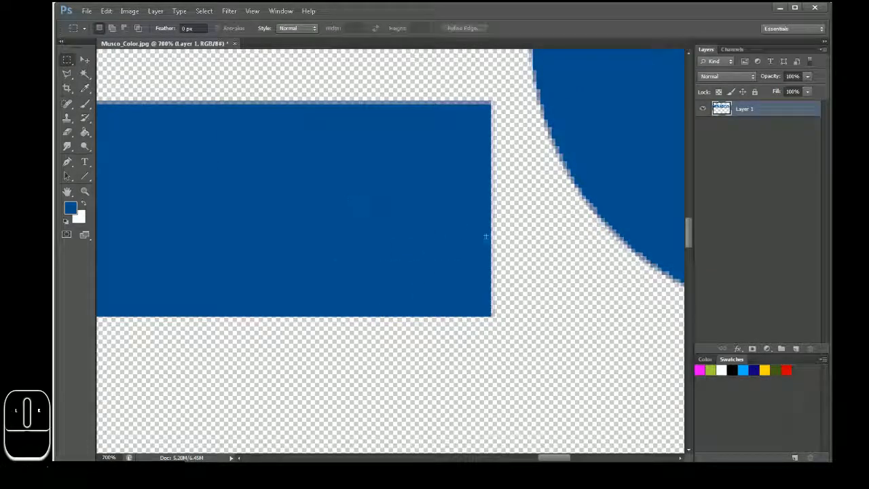
Swap the colors so white is the foreground and give the Brush a hard round preset with 76% hardness.
mouse_move(559, 457)
mouse_down()
mouse_move(541, 456)
mouse_move(553, 456)
mouse_up()
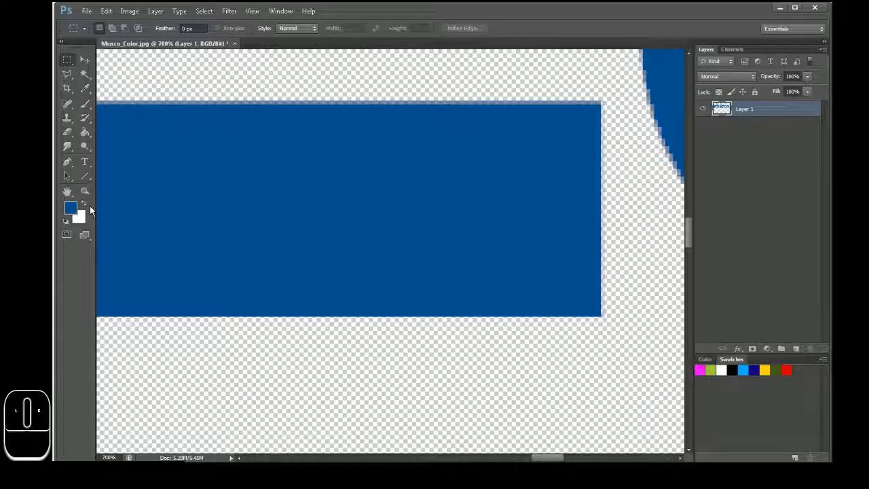
click(85, 204)
click(85, 104)
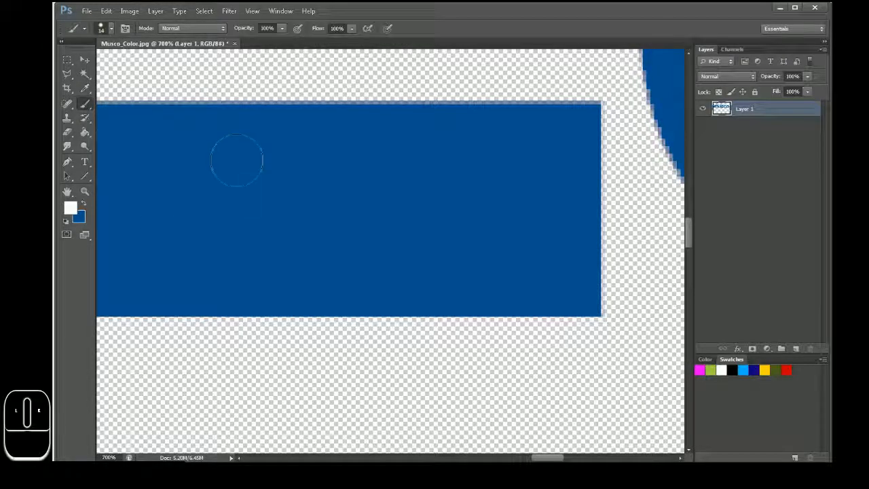
click(68, 28)
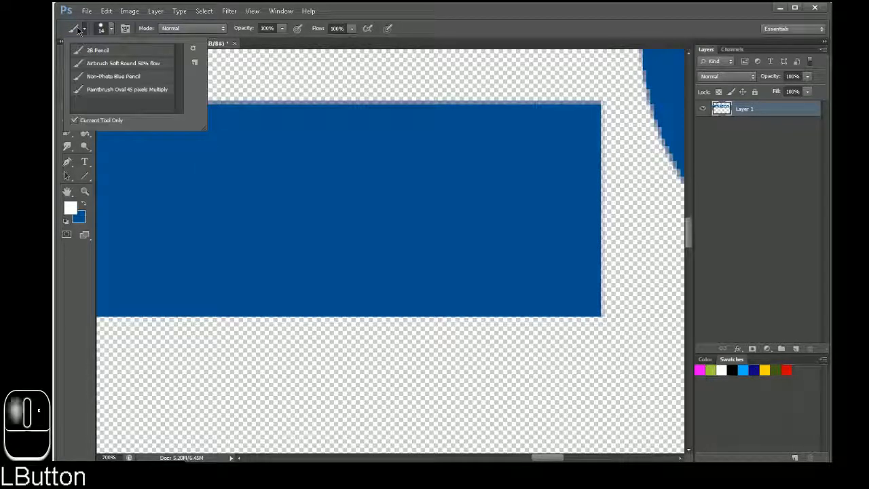
click(101, 29)
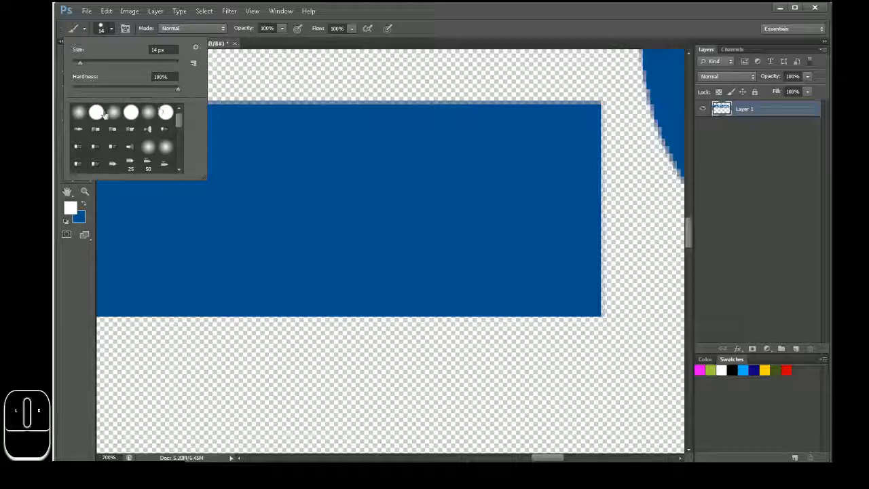
click(165, 112)
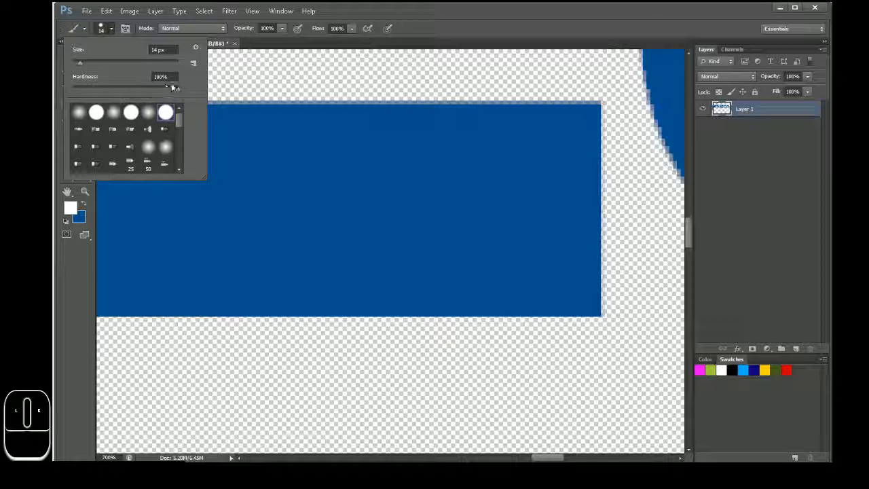
drag(177, 88, 155, 89)
Paint white test strokes across the blue bar and the transparent area below it, undoing each one.
mouse_move(331, 192)
mouse_down()
mouse_move(197, 212)
mouse_move(194, 192)
mouse_move(345, 180)
mouse_up()
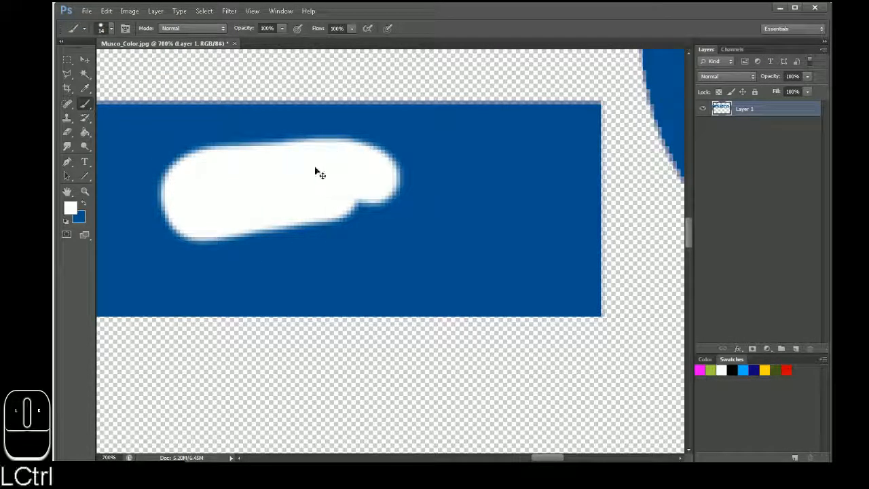
key(ctrl+z)
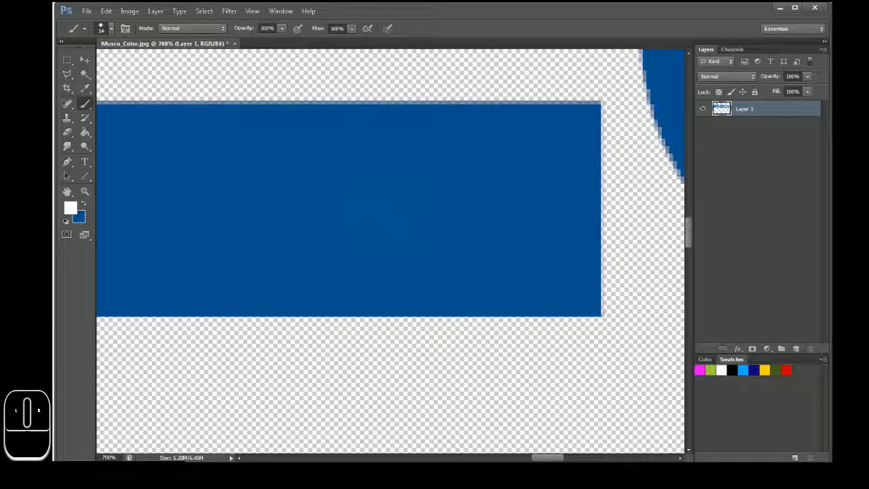
mouse_move(407, 206)
mouse_down()
mouse_move(312, 240)
mouse_move(412, 385)
mouse_move(334, 263)
mouse_move(428, 307)
mouse_up()
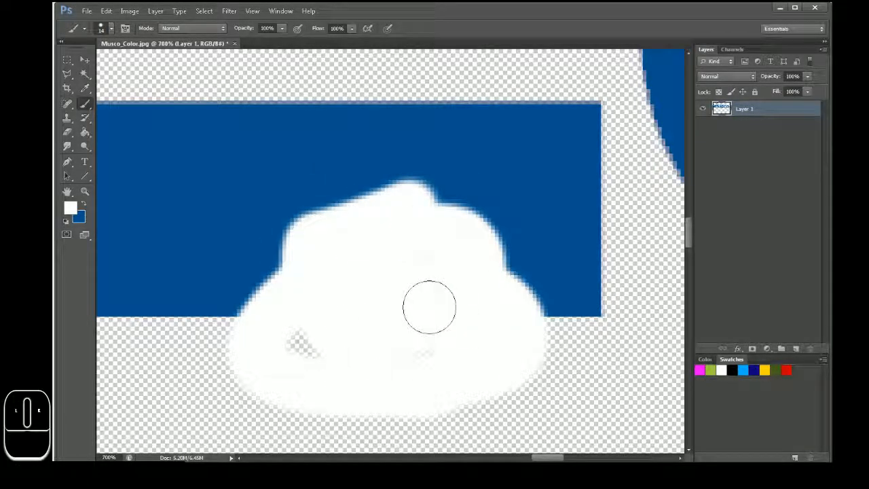
key(ctrl+z)
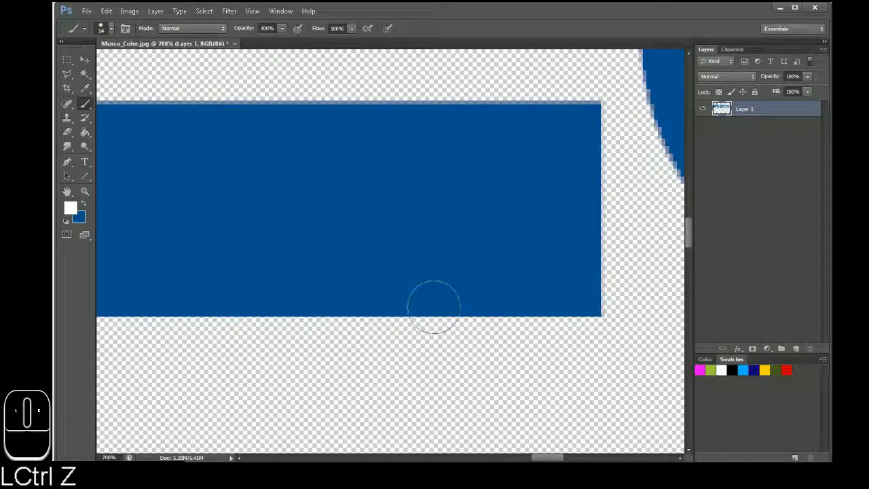
click(111, 30)
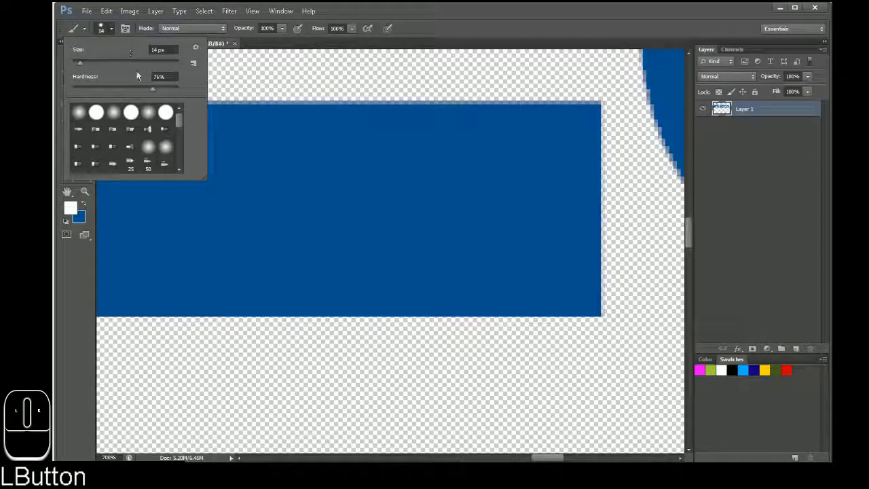
click(106, 10)
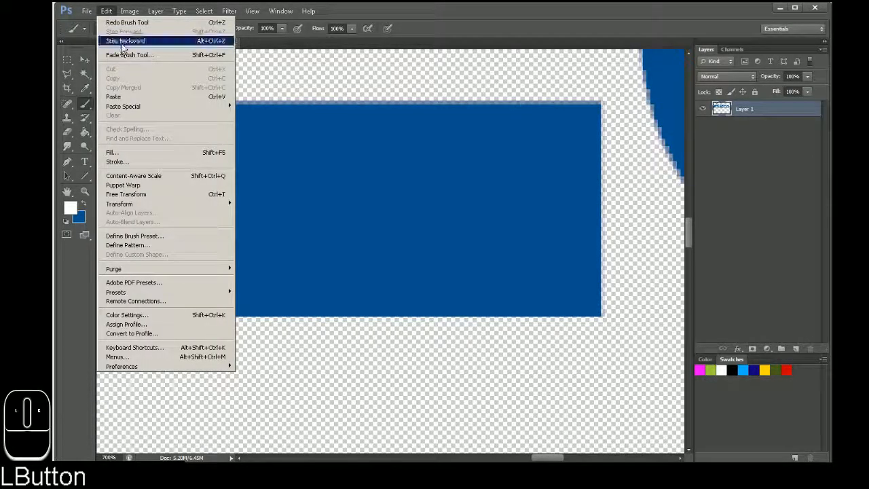
click(122, 46)
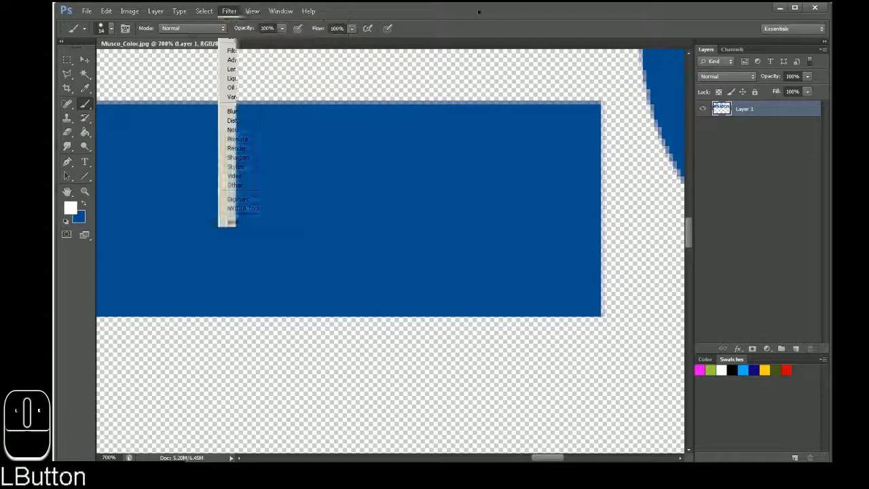
click(111, 30)
click(111, 31)
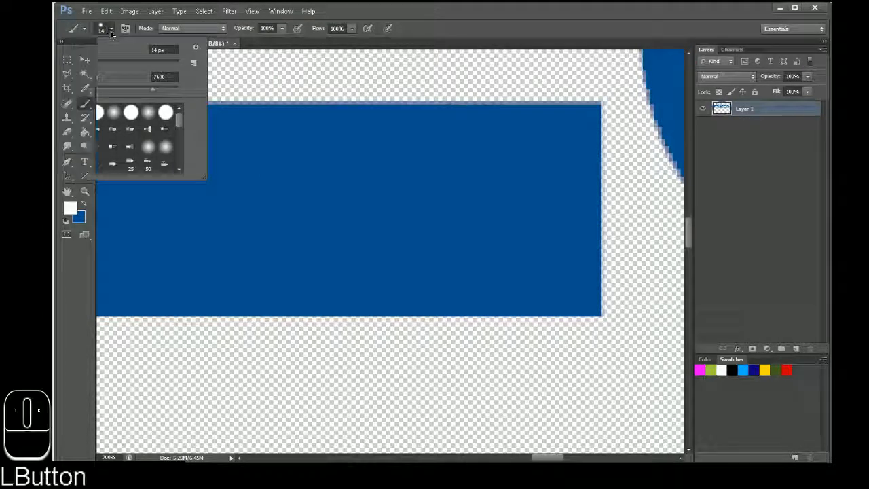
Set the Brush size to 30 px and lower its hardness to about 13%.
click(111, 30)
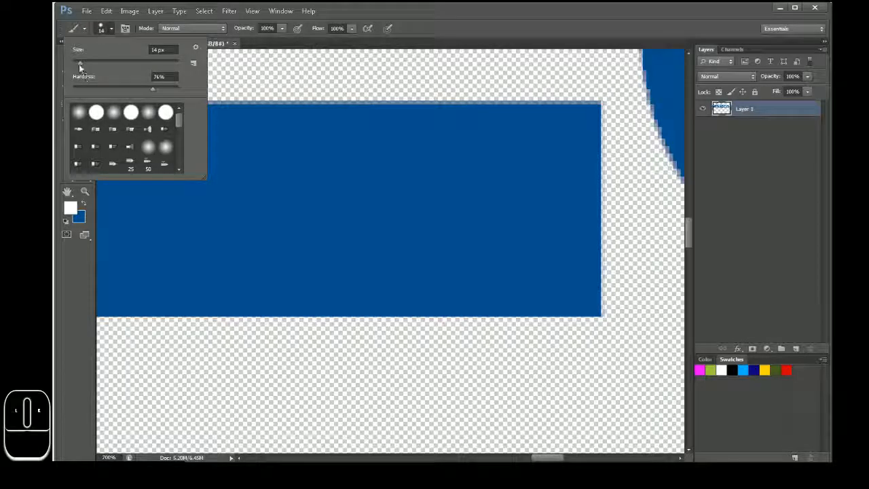
drag(80, 62, 130, 65)
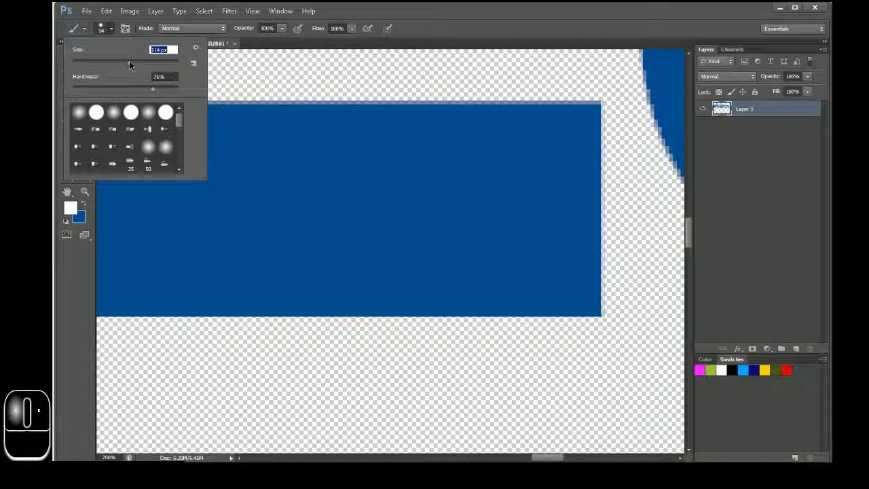
drag(129, 63, 88, 53)
click(168, 50)
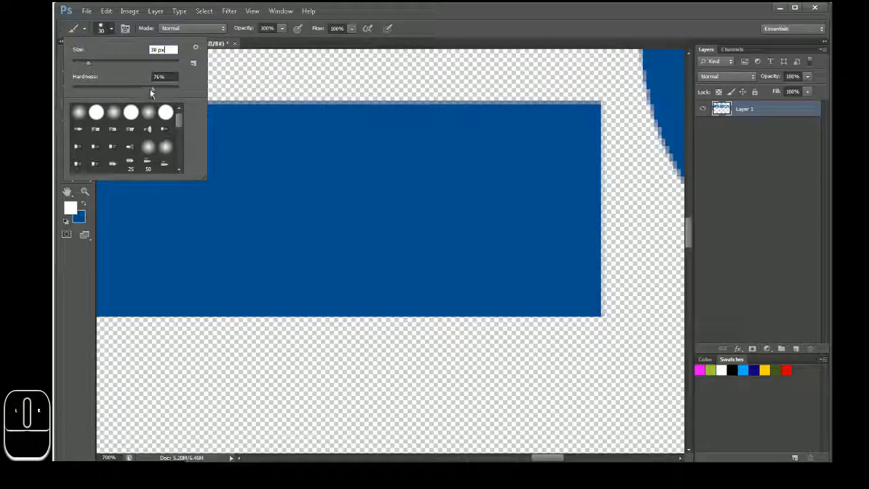
drag(151, 93, 87, 92)
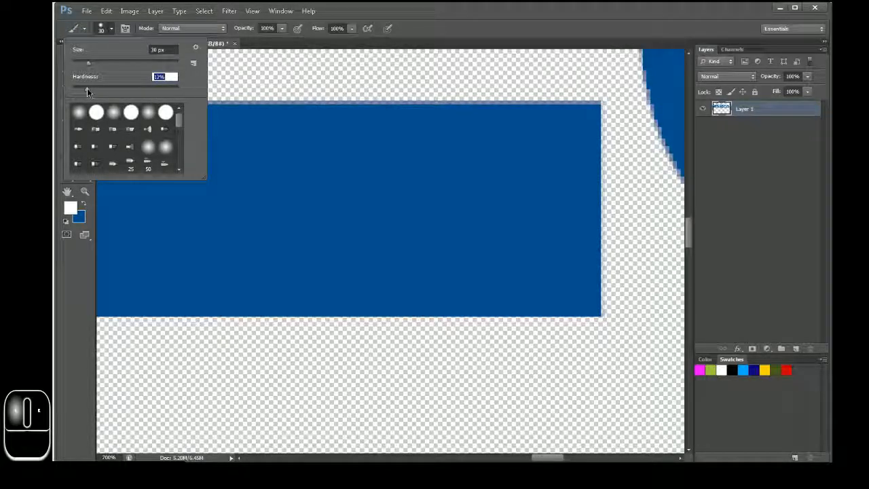
Paint soft white test strokes over the bar and below its edge, and step back to remove them.
mouse_move(468, 213)
mouse_down()
mouse_move(404, 207)
mouse_move(258, 217)
mouse_move(452, 213)
mouse_move(441, 178)
mouse_move(322, 143)
mouse_up()
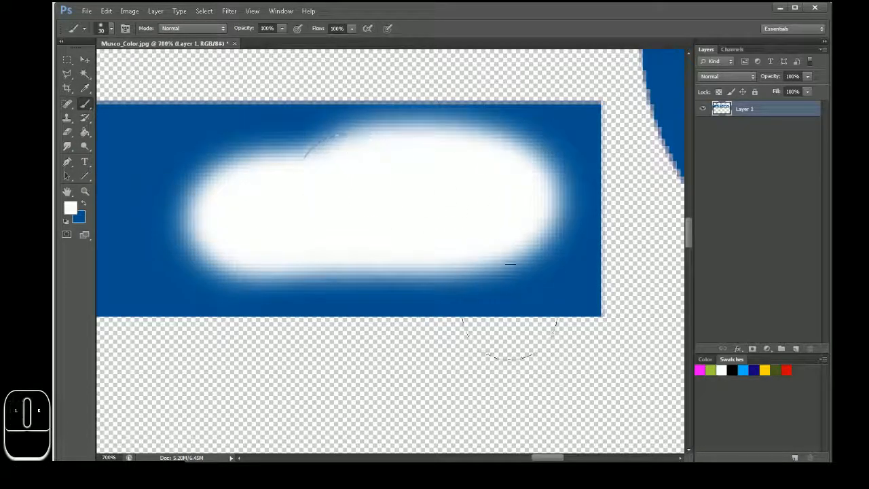
mouse_move(509, 309)
mouse_down()
mouse_move(509, 378)
mouse_move(375, 370)
mouse_move(272, 266)
mouse_move(333, 222)
mouse_move(465, 204)
mouse_move(441, 204)
mouse_up()
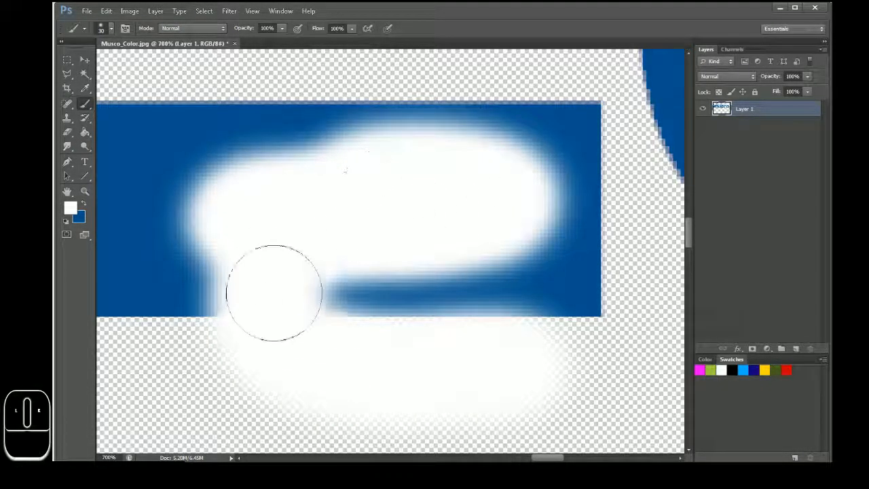
key(ctrl+alt+z)
key(ctrl+alt+z)
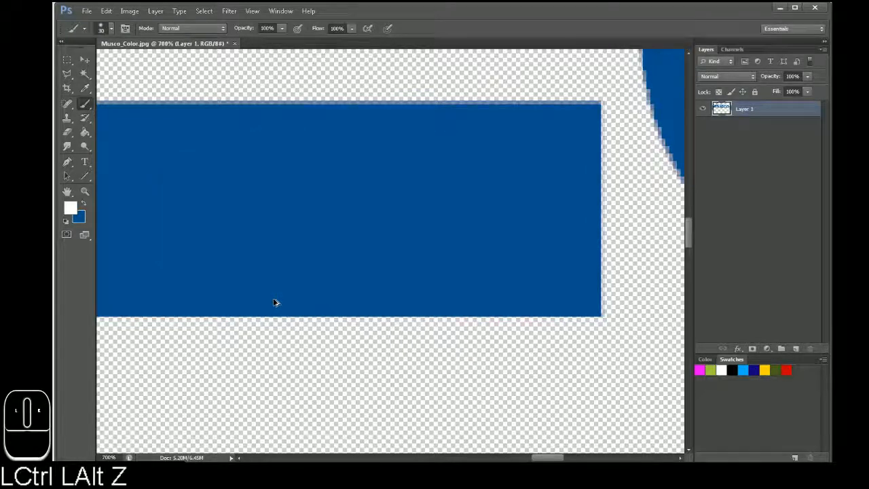
Raise the Brush hardness to 100%, paint white test strokes on the bar and the transparent area, and undo them.
click(110, 34)
drag(102, 89, 220, 89)
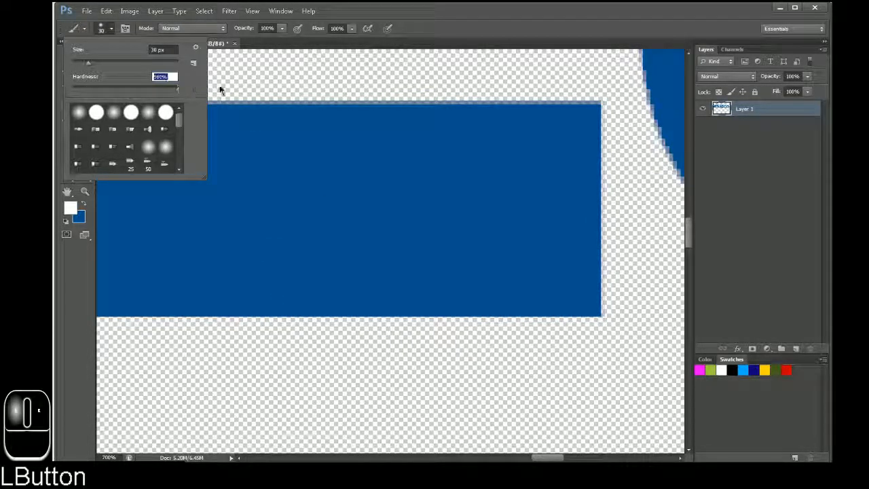
mouse_move(482, 214)
mouse_down()
mouse_move(388, 218)
mouse_move(167, 202)
mouse_move(184, 229)
mouse_move(327, 212)
mouse_move(509, 213)
mouse_up()
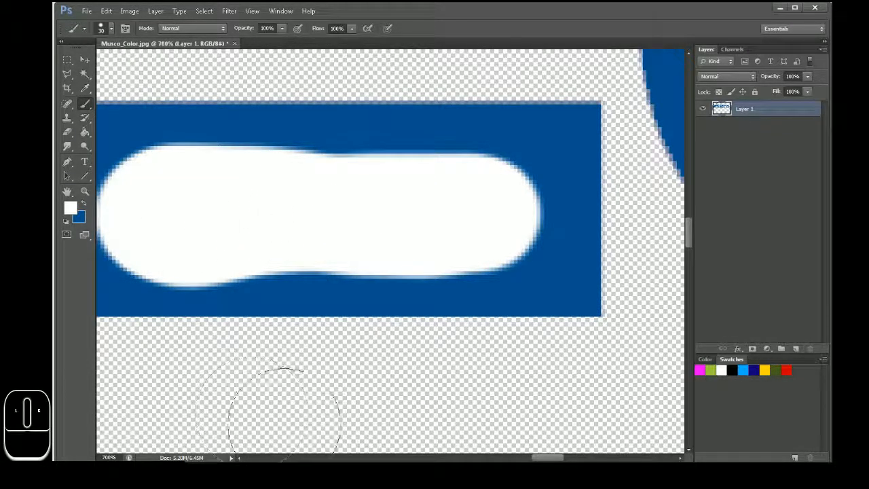
drag(471, 407, 355, 401)
key(ctrl+z)
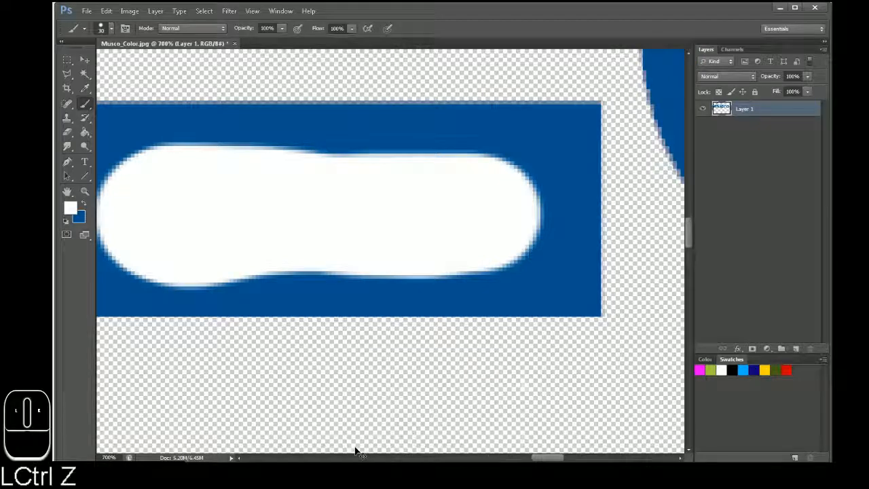
key(ctrl+alt+z)
key(ctrl+alt+z)
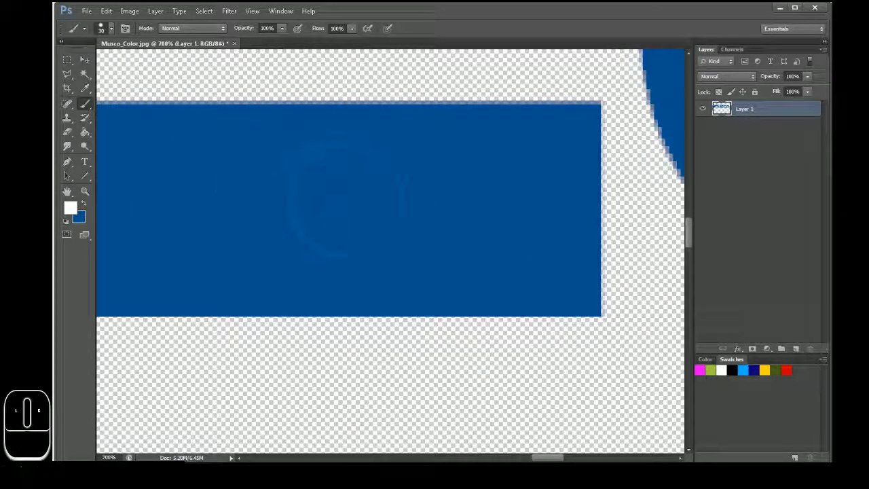
Zoom out to 50% to view the whole MUSCO logo on its canvas.
key(ctrl+KP_Subtract)
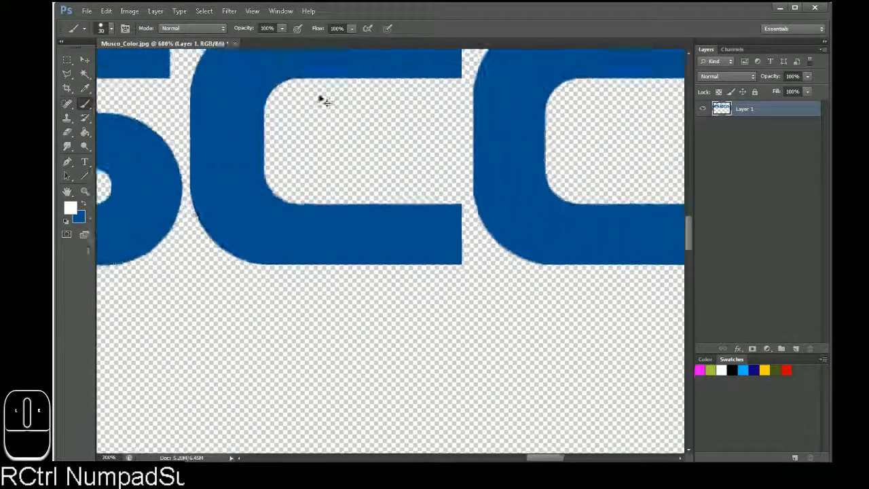
key(ctrl+KP_Subtract)
key(ctrl+KP_Subtract)
key(ctrl+KP_Subtract)
key(ctrl+KP_Subtract)
key(ctrl+KP_Subtract)
key(ctrl+KP_Subtract)
key(ctrl+KP_Subtract)
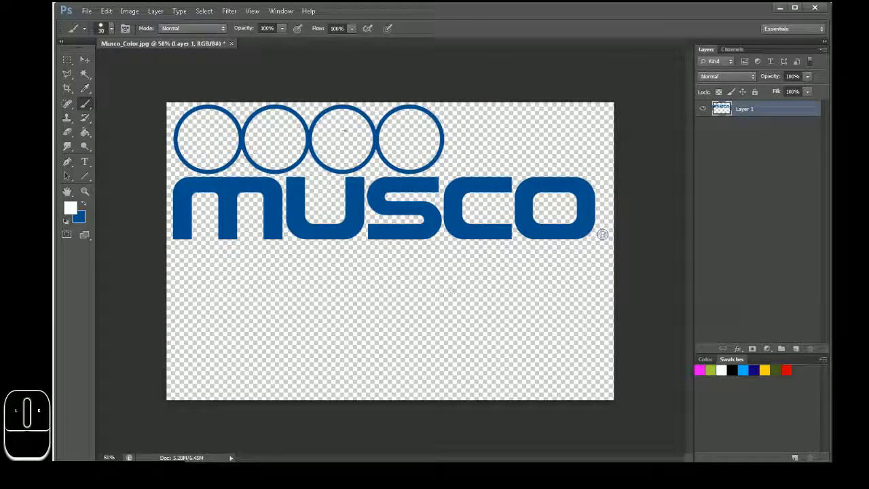
Add a horizontal guide at 50% of the canvas height.
click(254, 11)
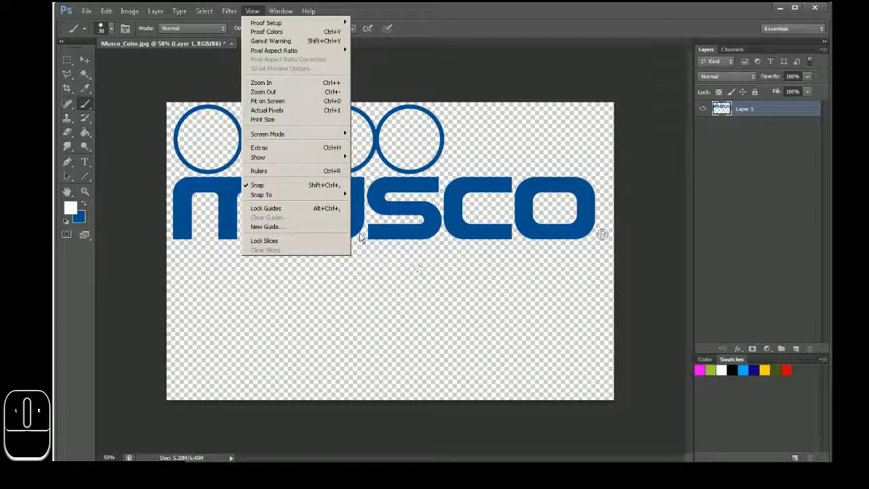
click(290, 229)
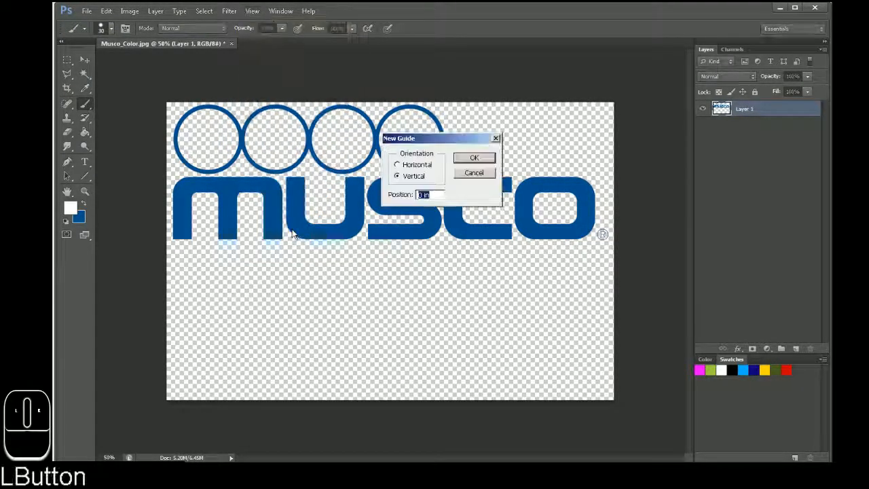
click(416, 165)
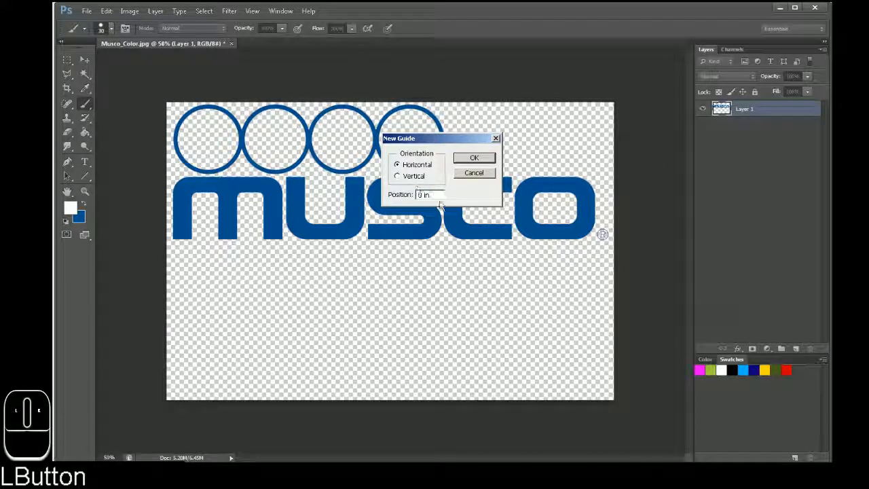
double_click(422, 195)
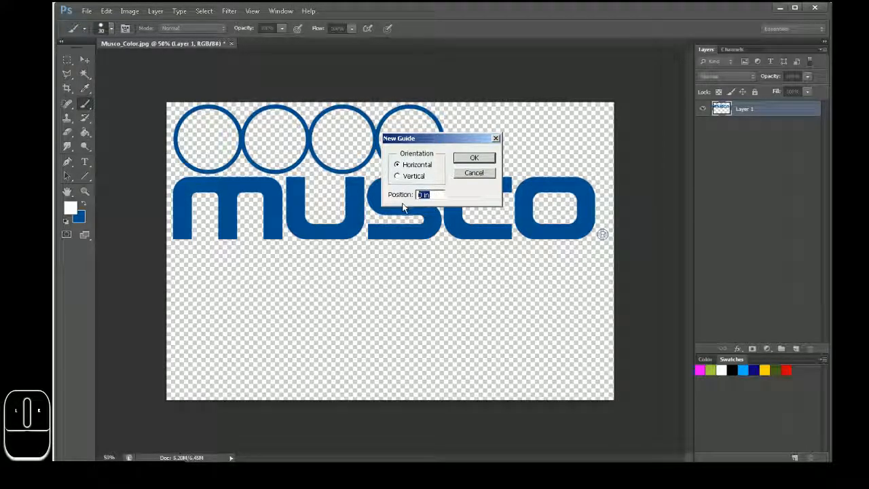
text(50%)
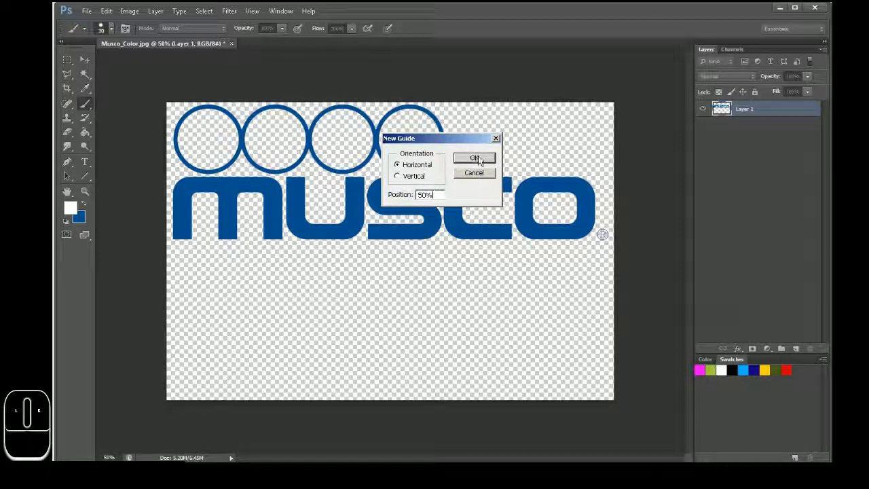
click(475, 159)
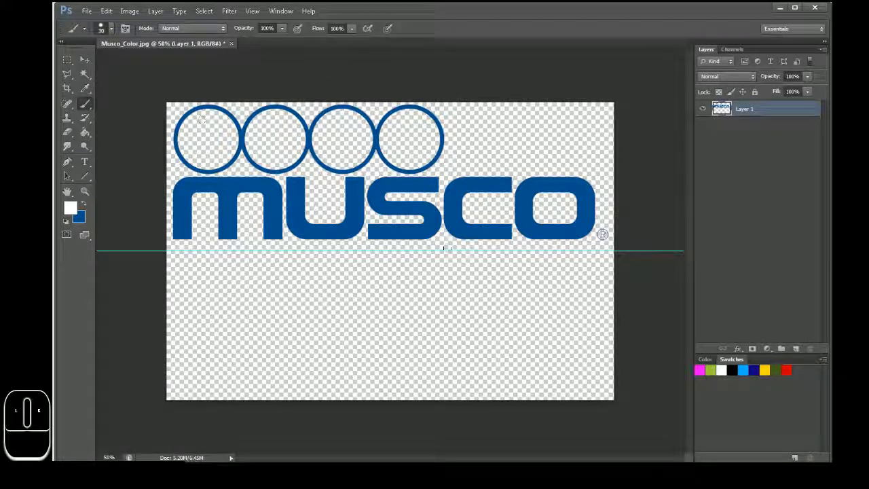
Use the Move tool to shift the whole logo down so its middle snaps to the horizontal guide.
click(85, 60)
drag(144, 251, 143, 252)
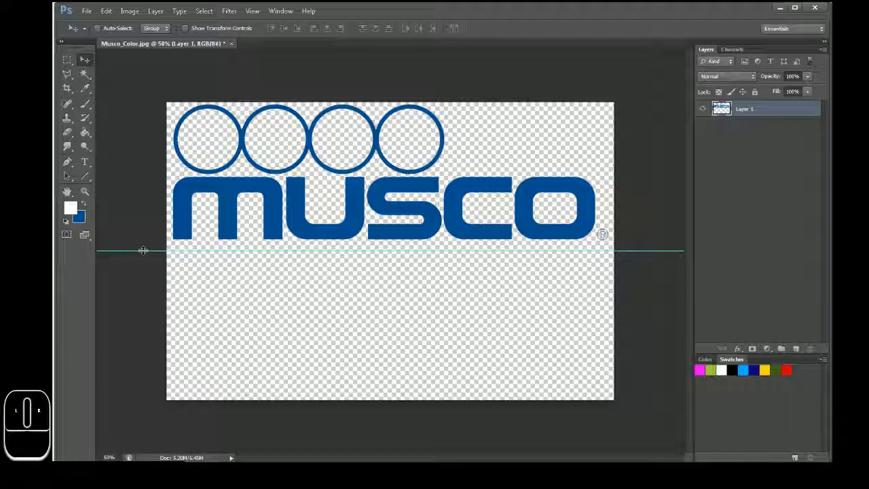
mouse_move(143, 251)
mouse_down()
mouse_move(149, 204)
mouse_move(147, 256)
mouse_move(150, 217)
mouse_move(149, 247)
mouse_move(159, 242)
mouse_move(147, 240)
mouse_move(158, 155)
mouse_move(145, 251)
mouse_up()
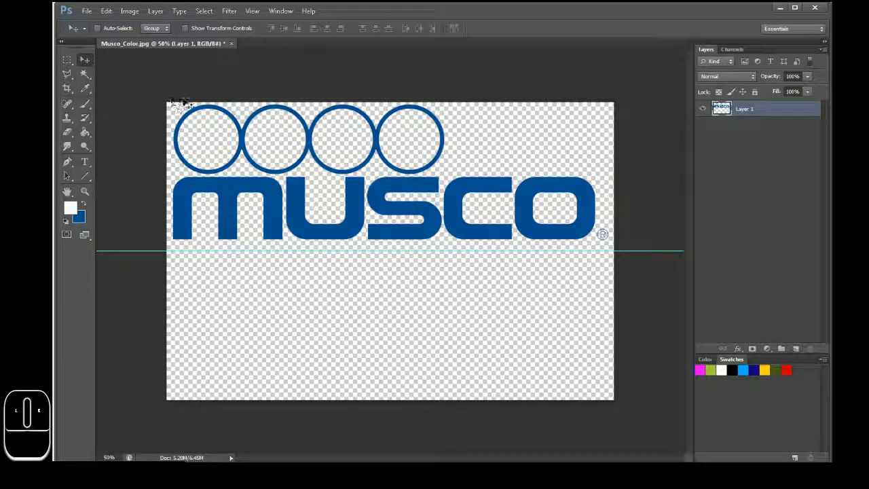
drag(338, 167, 342, 250)
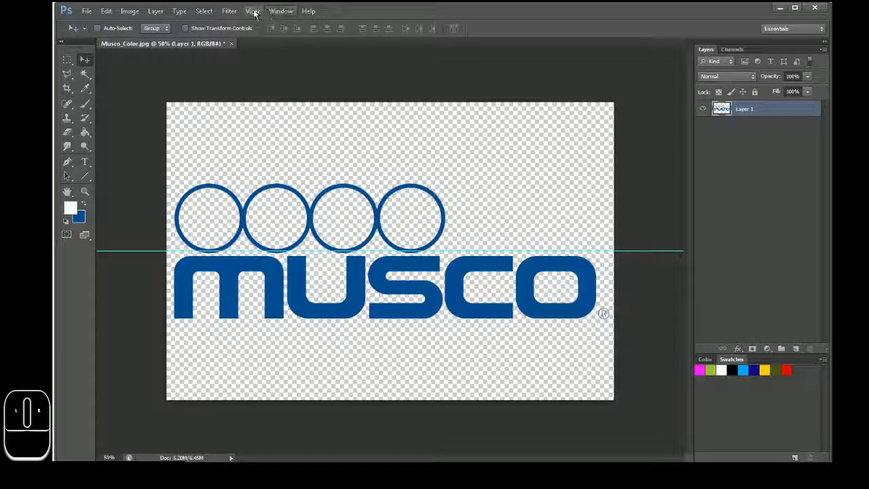
Turn snapping off, move the logo freely upward across the guide, and undo back to its original position.
click(280, 11)
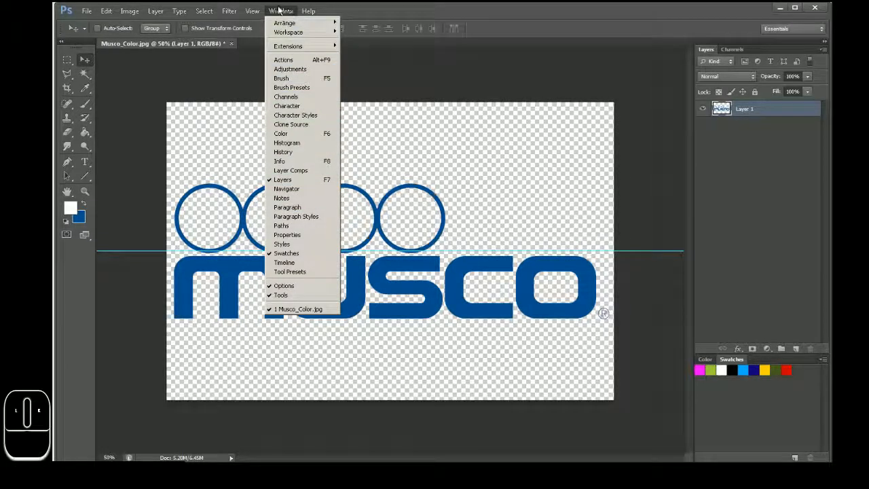
mouse_move(251, 12)
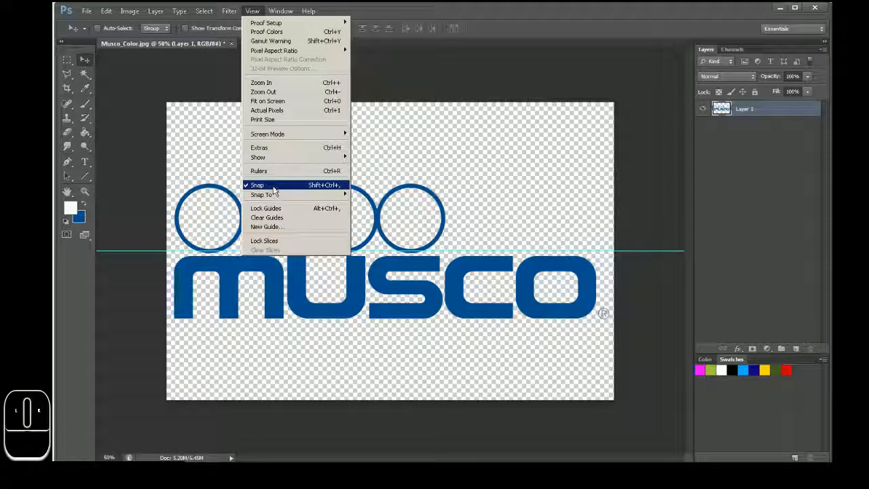
mouse_move(272, 196)
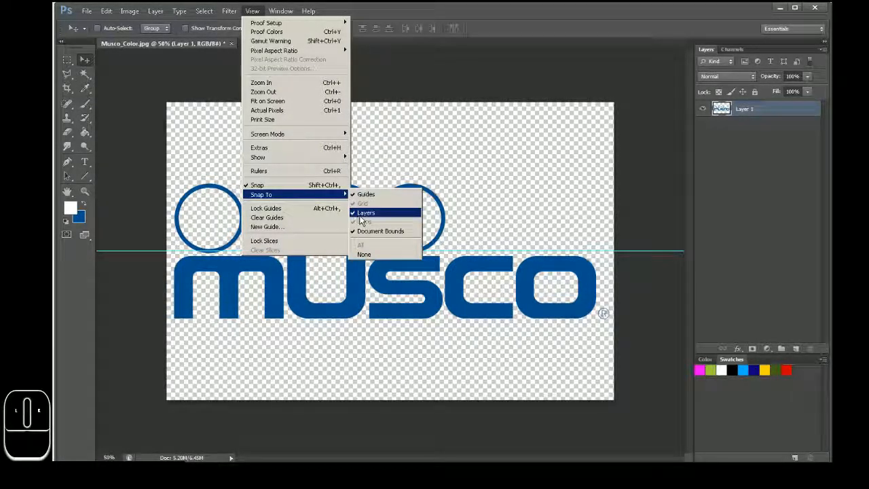
click(261, 185)
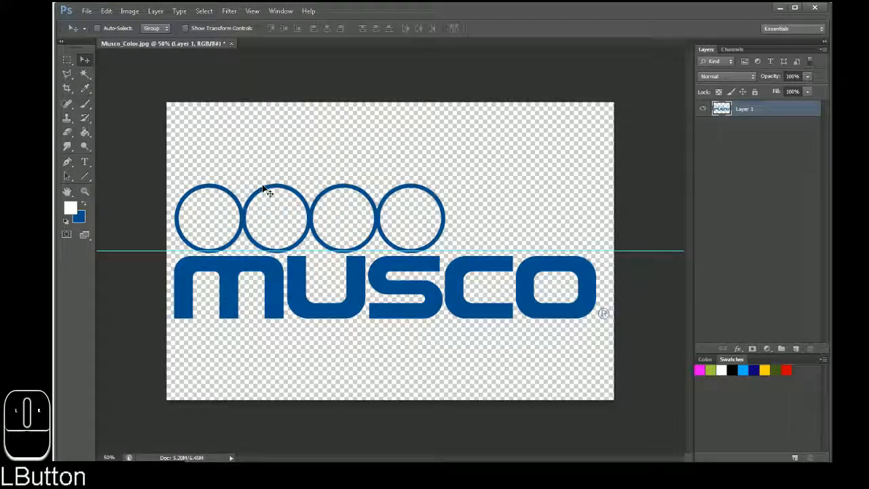
drag(276, 237, 283, 220)
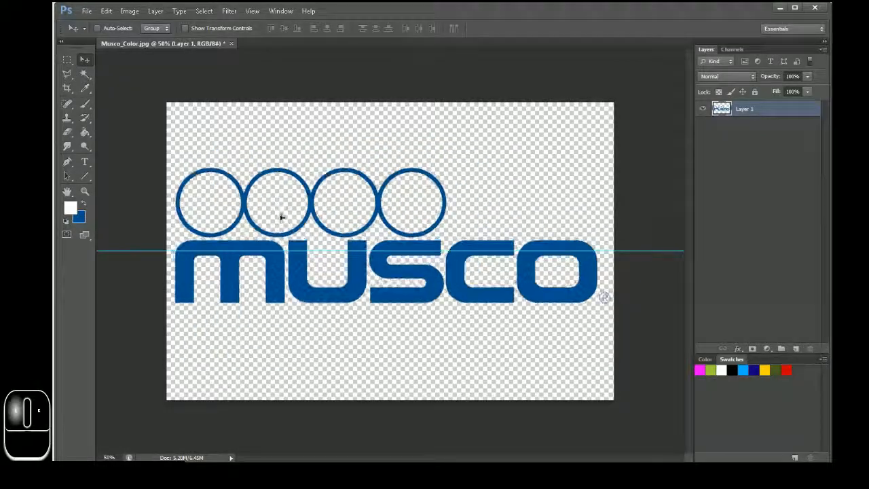
key(ctrl+z)
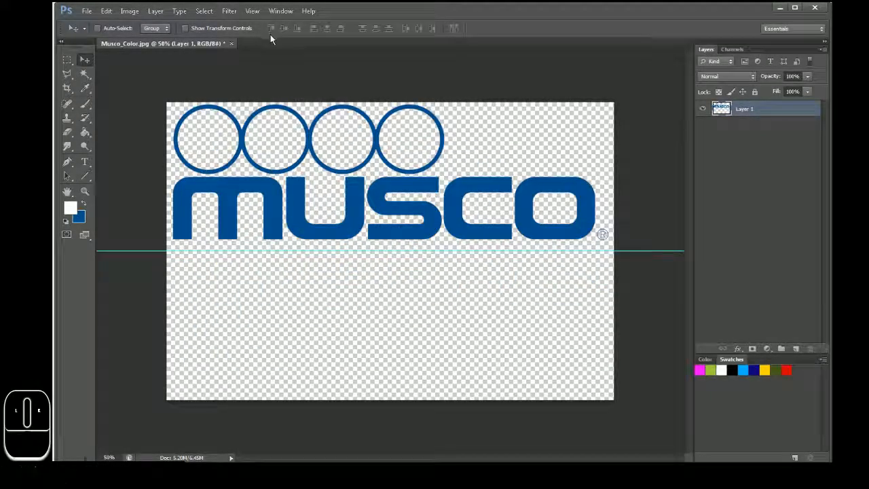
Turn snapping back on and move the logo straight down until it is vertically centred on the guide.
click(250, 11)
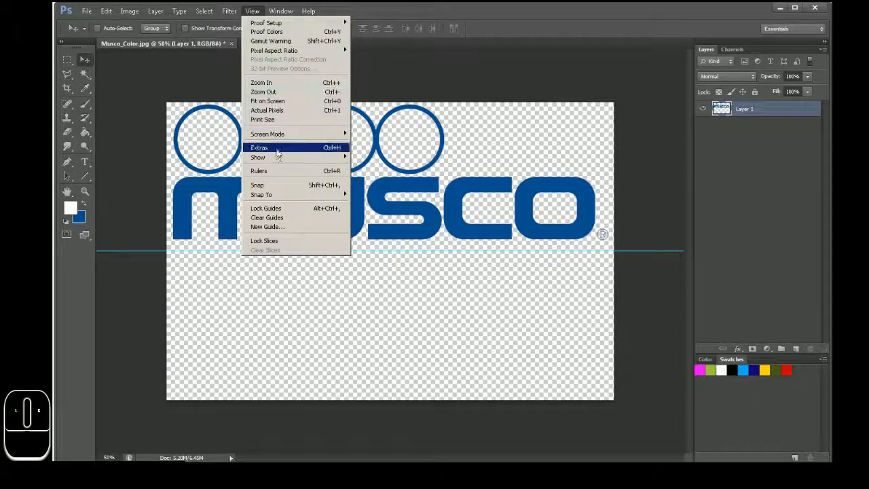
click(261, 185)
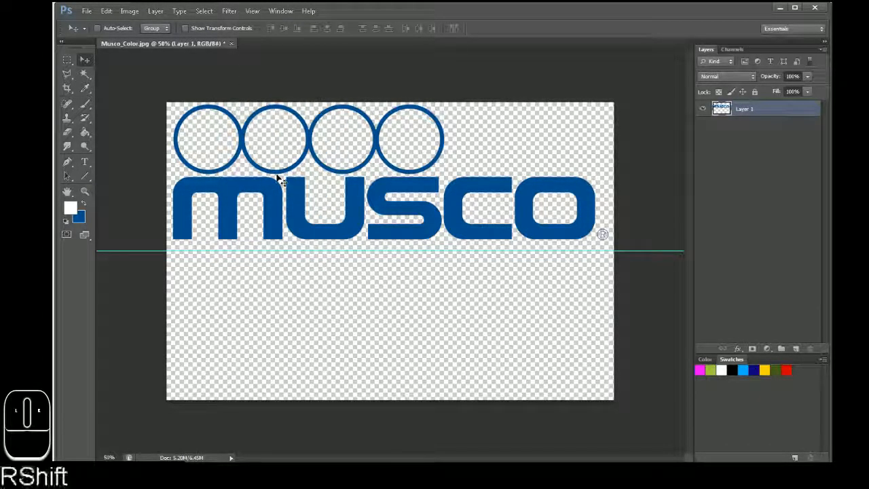
drag(288, 171, 295, 259)
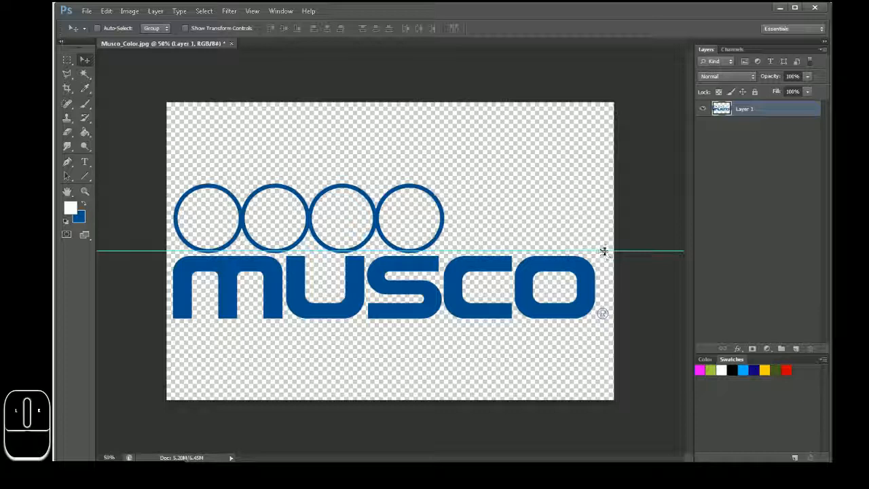
Turn snapping off and shift the horizontal guide slightly down into the gap between the circles and the lettering.
click(252, 11)
click(309, 188)
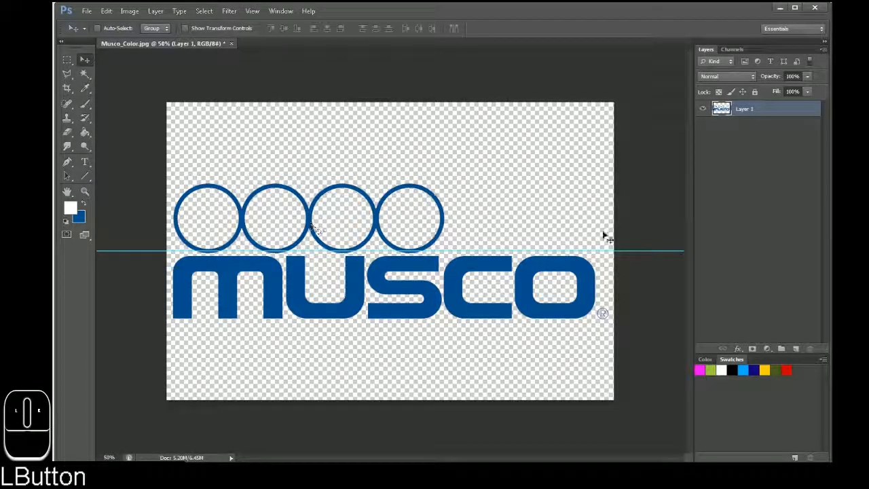
drag(627, 251, 639, 254)
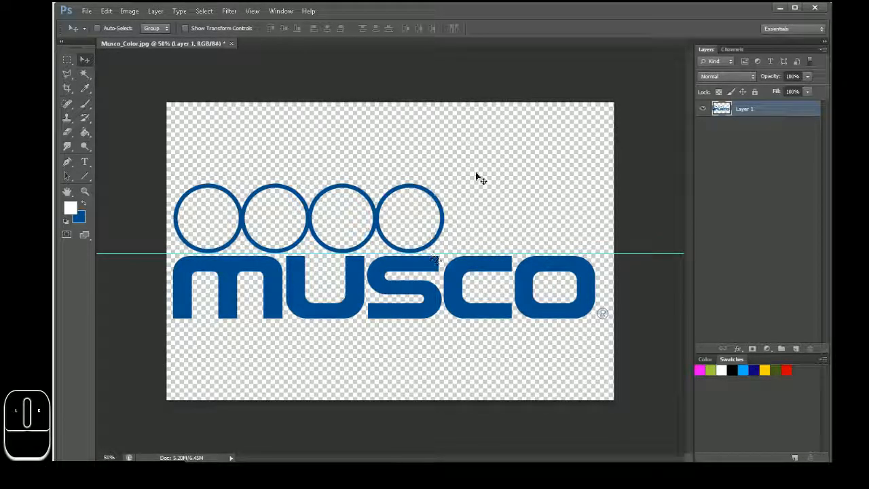
Move the horizontal guide up to the bottom edge of the circles, working at 400% magnification.
key(ctrl+KP_Add)
key(ctrl+KP_Add)
key(ctrl+KP_Add)
key(ctrl+KP_Add)
key(ctrl+KP_Add)
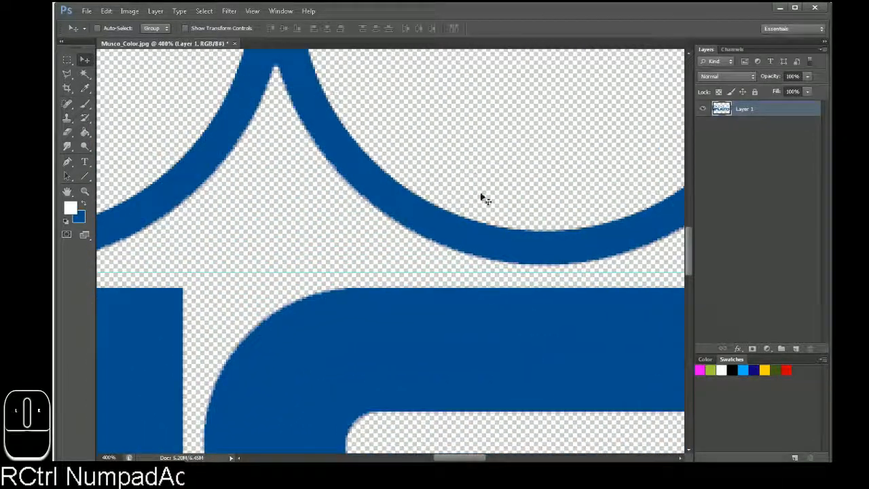
drag(526, 278, 518, 264)
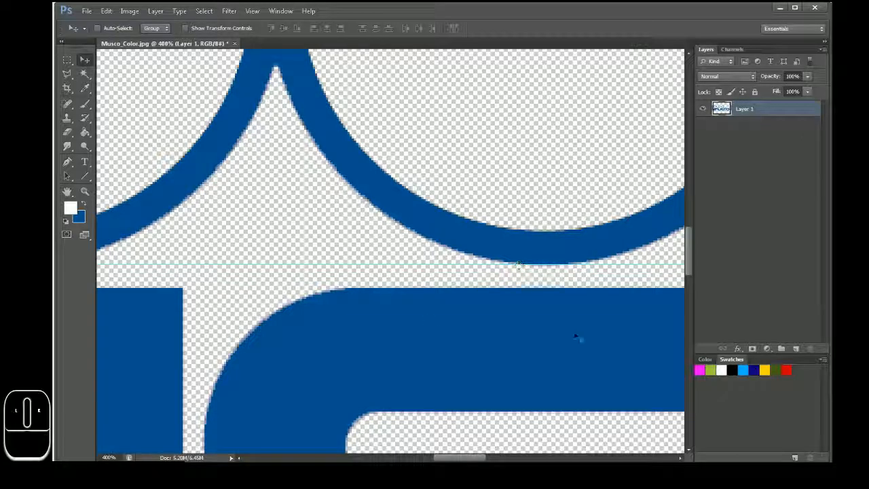
Examine at 700% how the guide meets the bottom of the circle, and return to the 50% view of the logo.
key(ctrl+KP_Add)
key(ctrl+KP_Add)
key(ctrl+KP_Add)
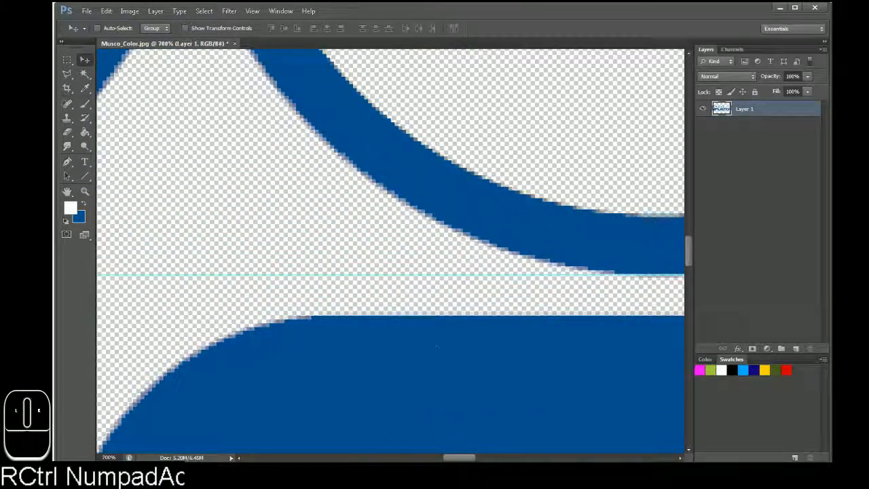
drag(465, 458, 490, 458)
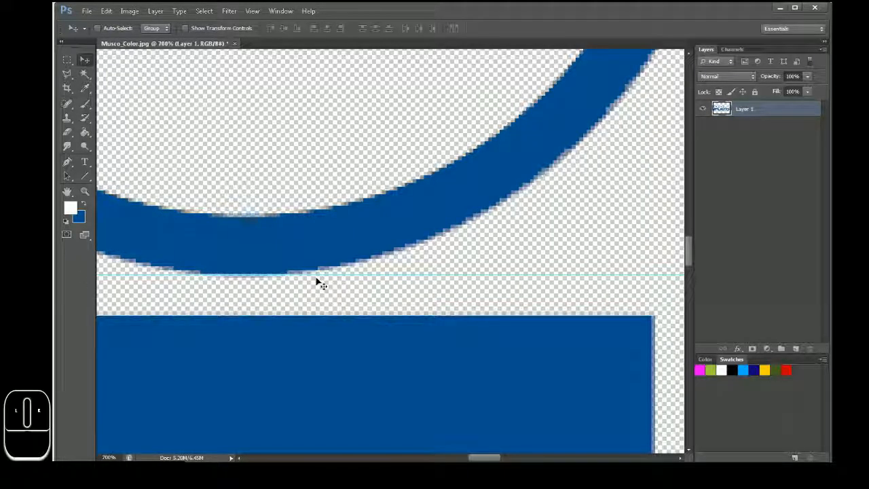
key(ctrl+KP_Subtract)
key(ctrl+KP_Subtract)
key(ctrl+KP_Subtract)
key(ctrl+KP_Subtract)
key(ctrl+KP_Subtract)
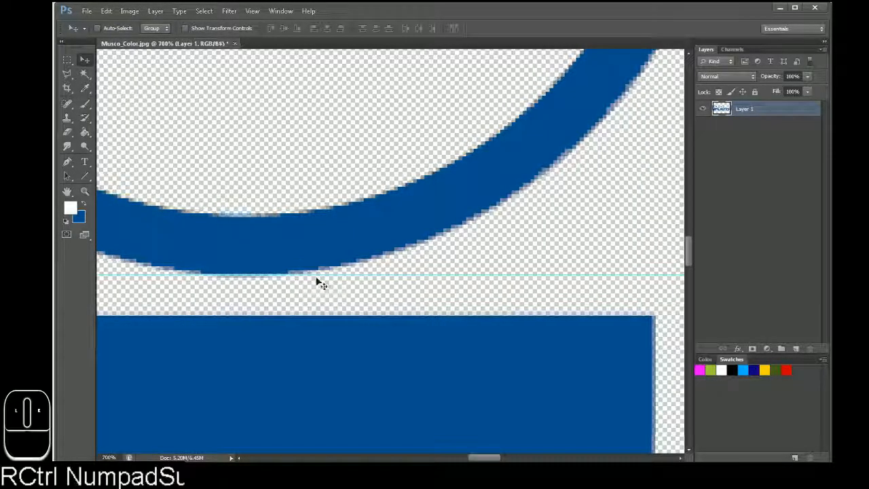
key(ctrl+KP_Subtract)
key(ctrl+KP_Subtract)
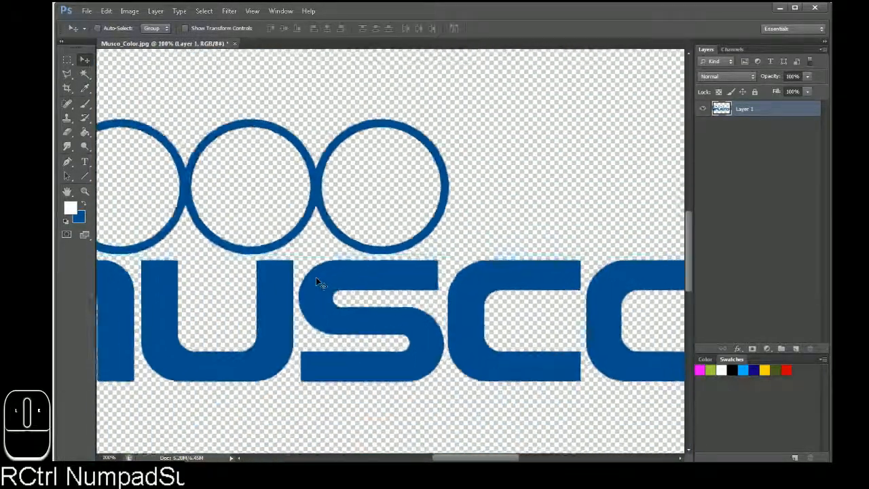
key(ctrl+KP_Subtract)
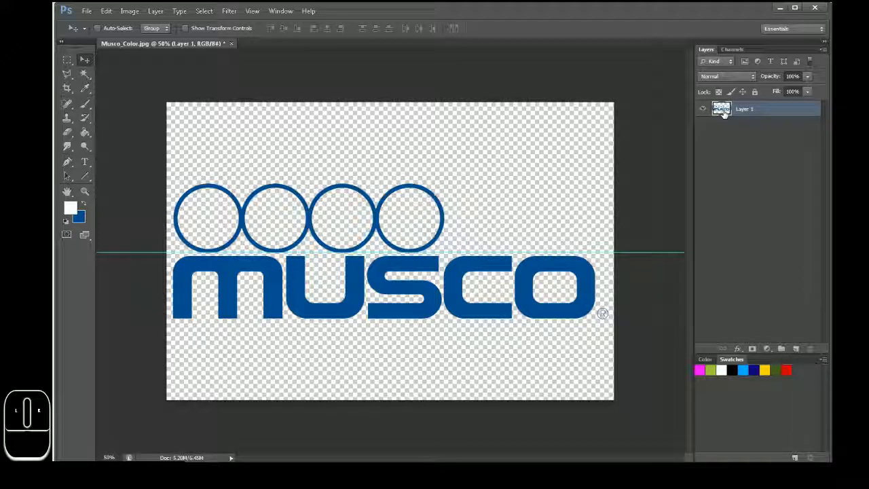
Create a new empty layer named Layer 2 and place it beneath the logo layer.
key(ctrl+shift+n)
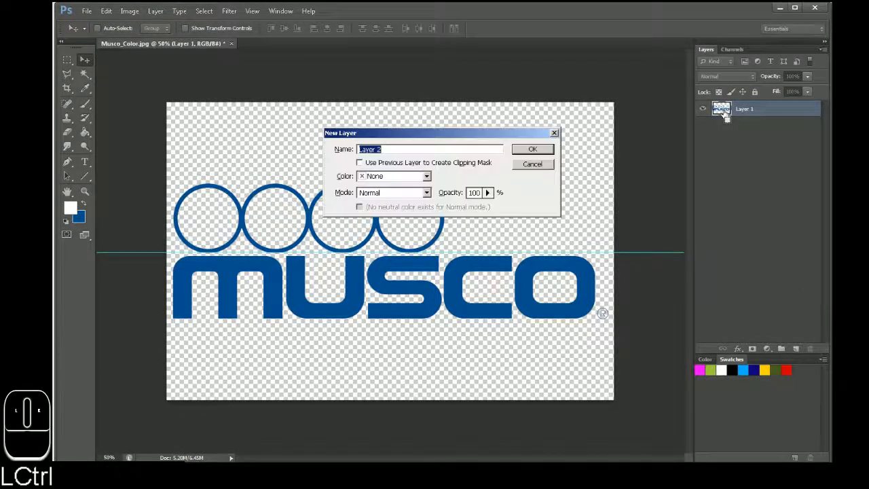
click(536, 150)
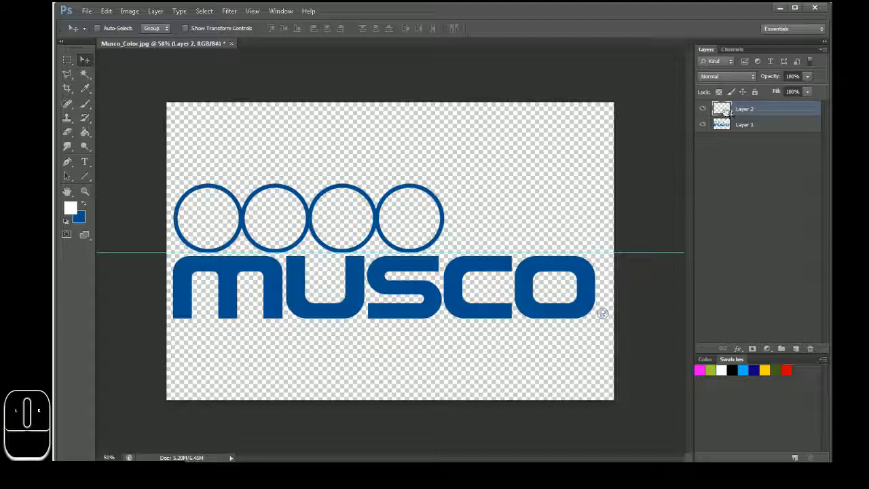
click(778, 111)
drag(779, 111, 776, 132)
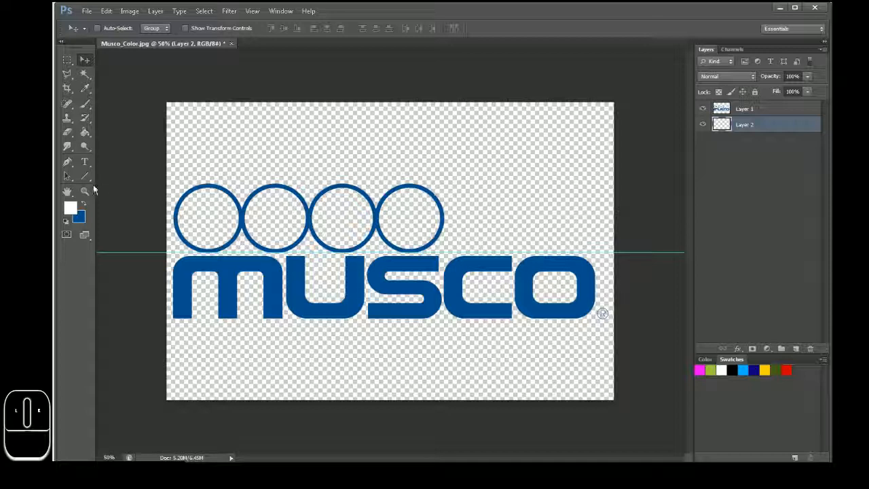
Reset the colours to default black and white, and fill Layer 2 with black using the Paint Bucket.
click(65, 222)
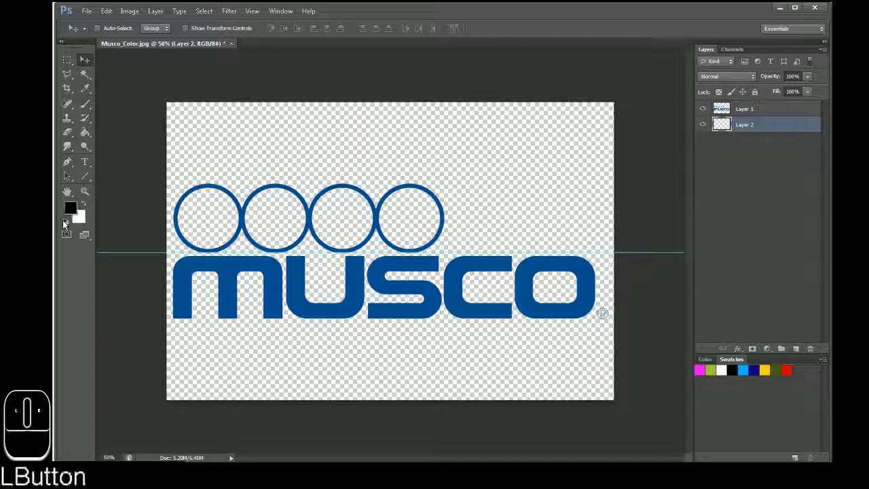
drag(85, 136, 141, 148)
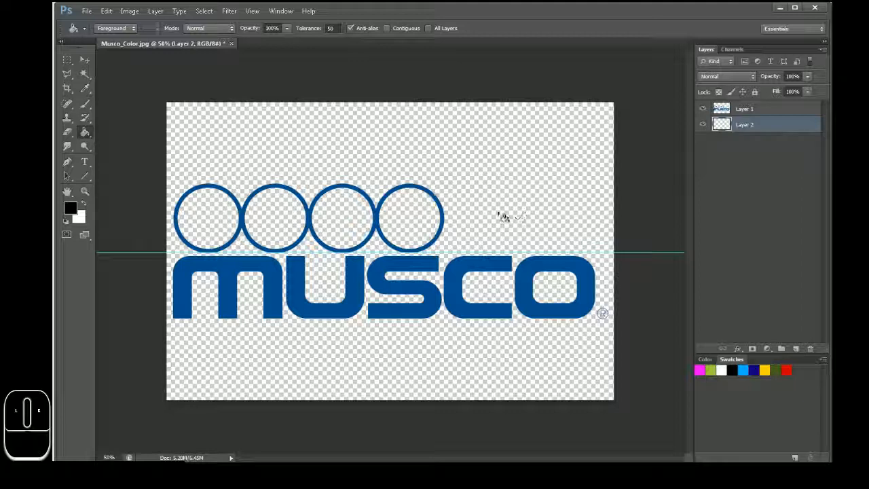
click(494, 215)
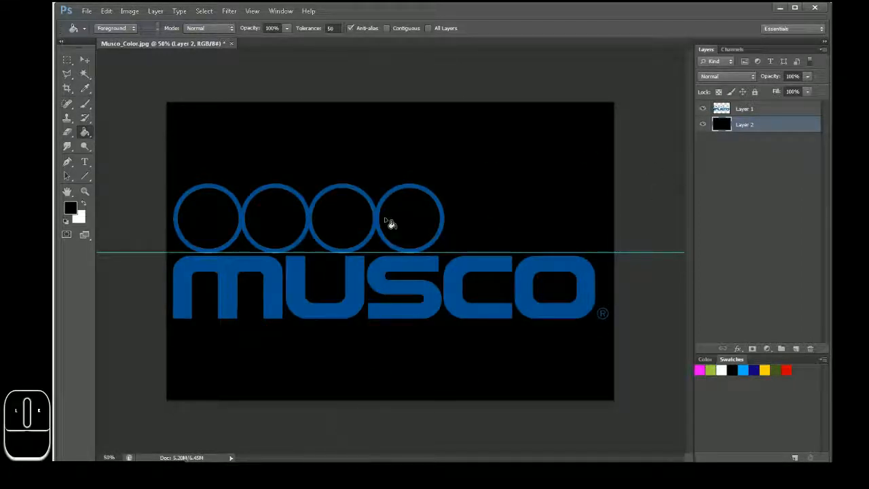
Select the logo's Layer 1 and hide the black Layer 2 beneath it.
click(776, 110)
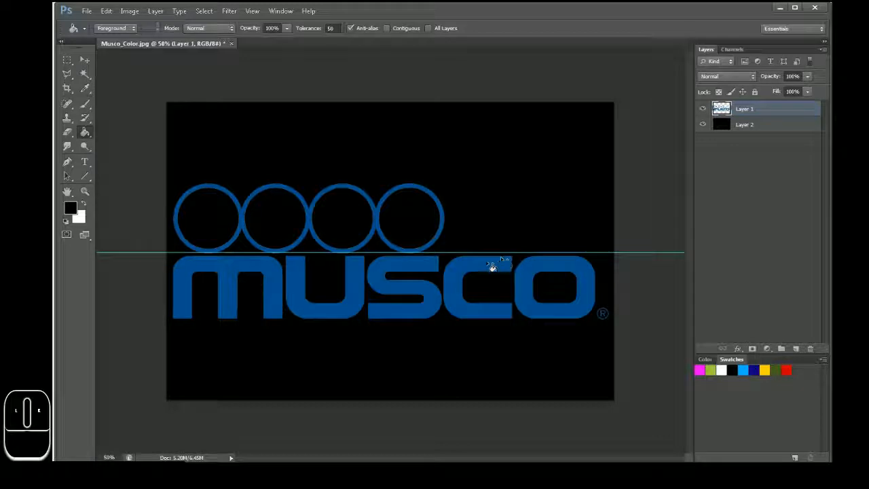
click(702, 124)
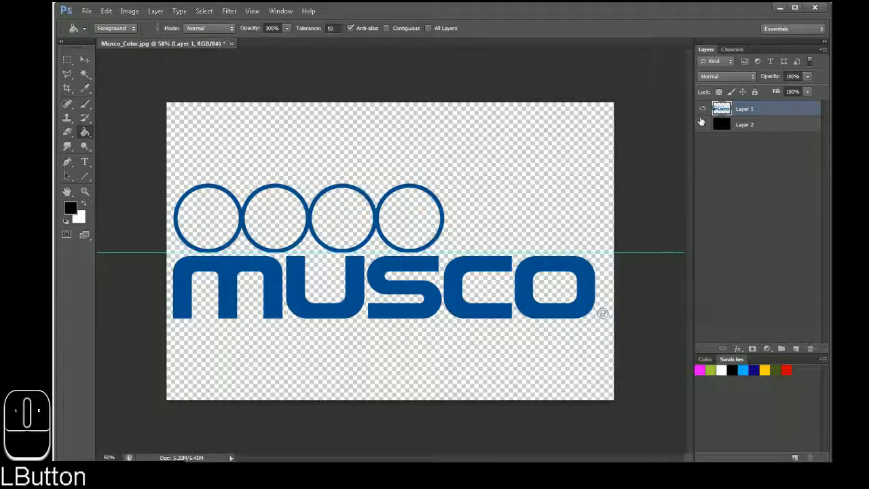
Show Layer 2, make white the foreground colour, and try a white Paint Bucket fill on the logo before undoing that fill.
click(701, 123)
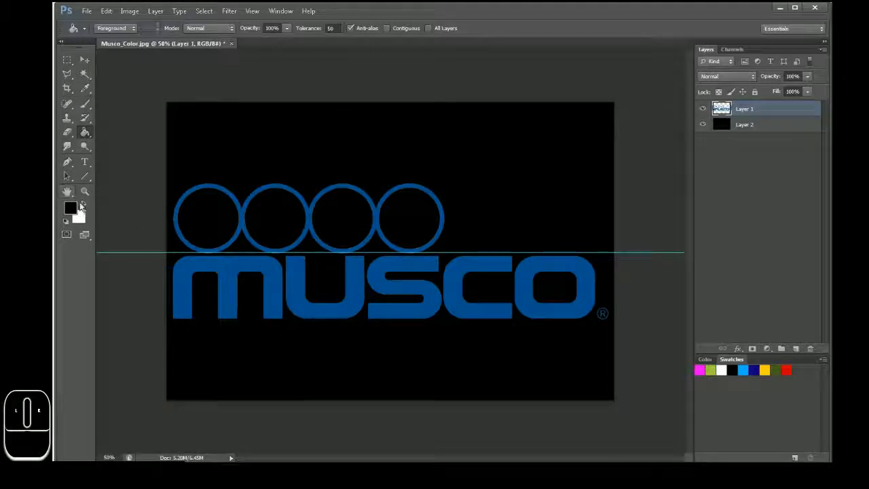
click(84, 203)
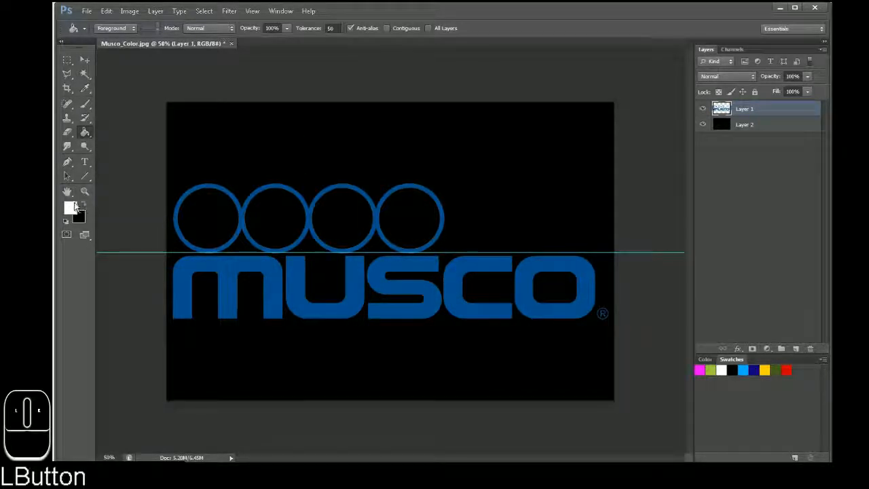
click(353, 280)
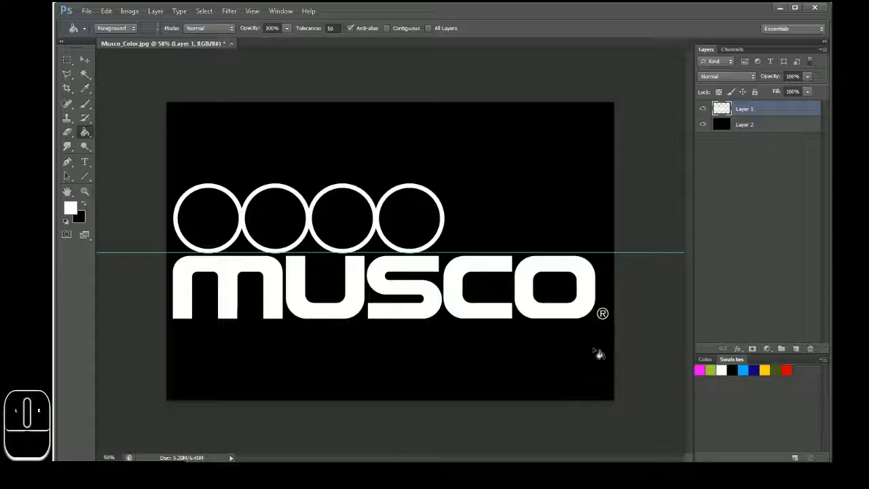
key(ctrl+z)
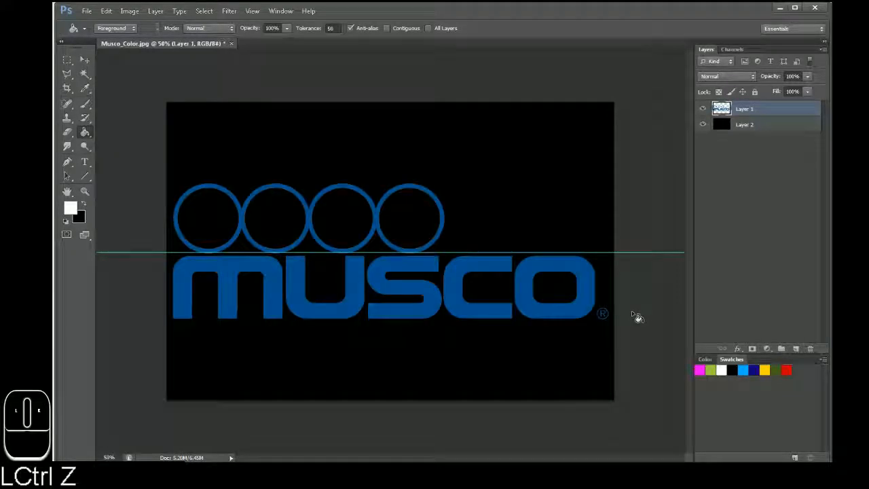
Examine the edges of the letter O and the registered trademark symbol at 500% zoom.
key(ctrl+KP_Add)
key(ctrl+KP_Add)
key(ctrl+KP_Add)
key(ctrl+KP_Add)
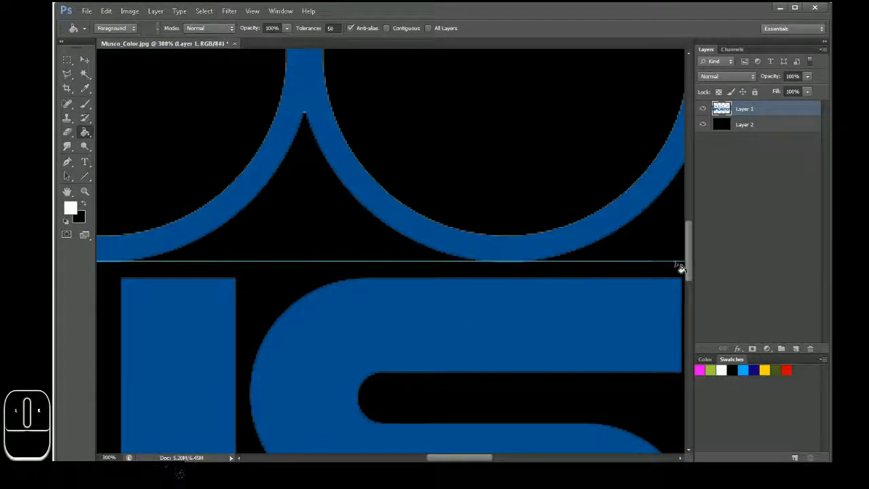
drag(688, 266, 687, 318)
drag(481, 459, 600, 426)
key(ctrl+KP_Add)
key(ctrl+KP_Add)
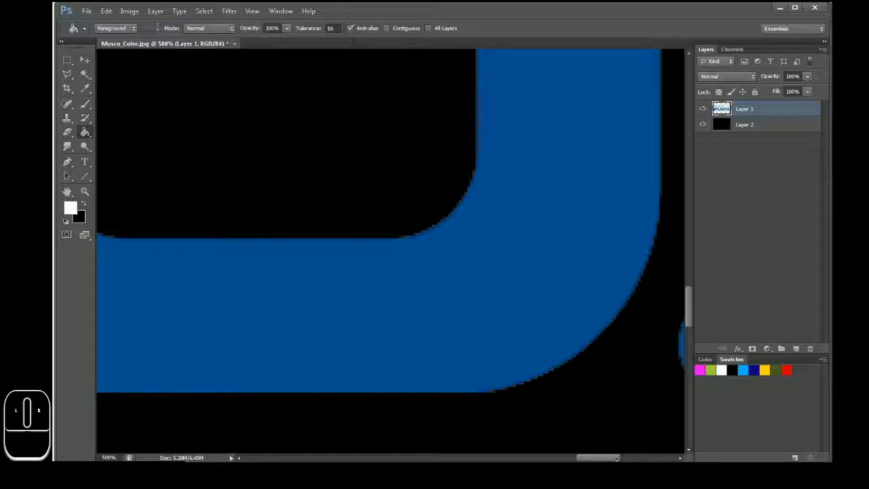
drag(617, 459, 631, 459)
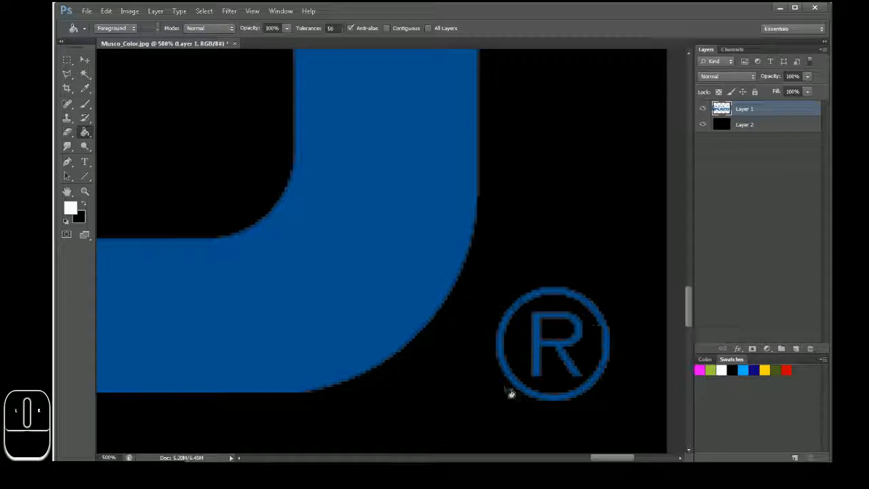
Try filling the logo with white using the Paint Bucket, undo the fill, and return to the 66.67% view.
click(356, 250)
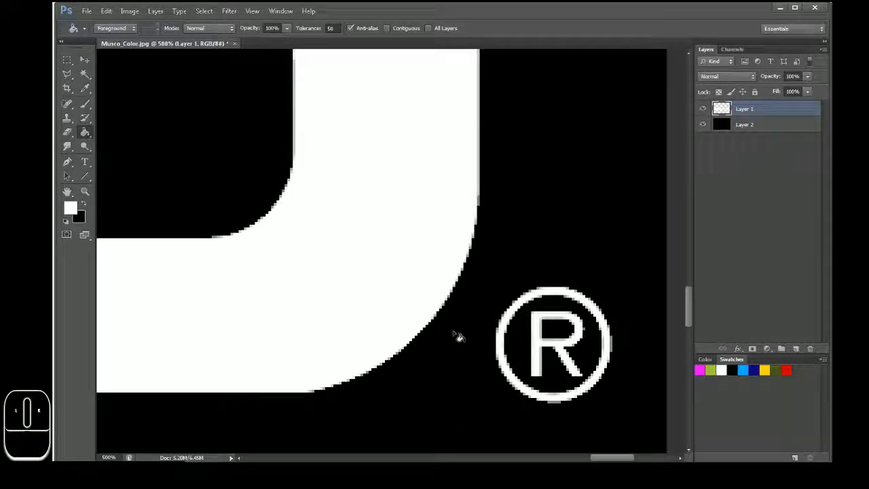
key(ctrl+z)
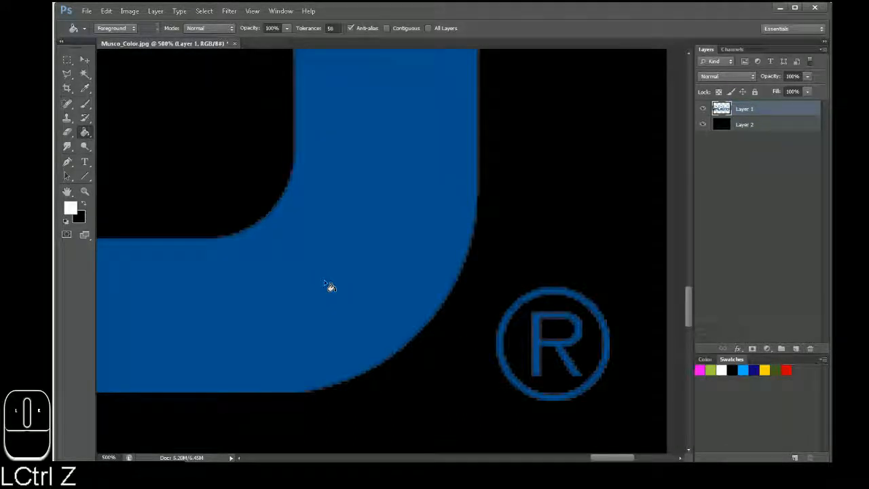
key(ctrl+KP_Subtract)
key(ctrl+KP_Subtract)
key(ctrl+KP_Subtract)
key(ctrl+KP_Subtract)
key(ctrl+KP_Subtract)
key(ctrl+KP_Subtract)
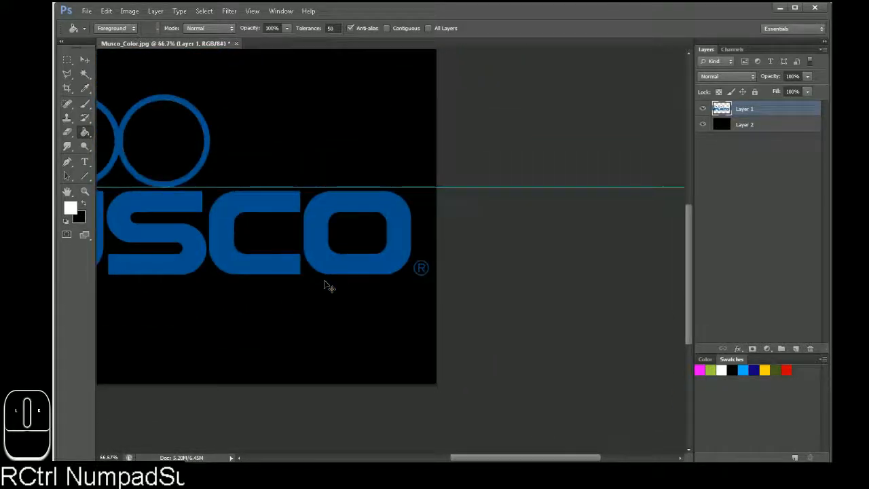
View the Layer Style options of Layer 1, and open the layer's name for editing.
double_click(719, 114)
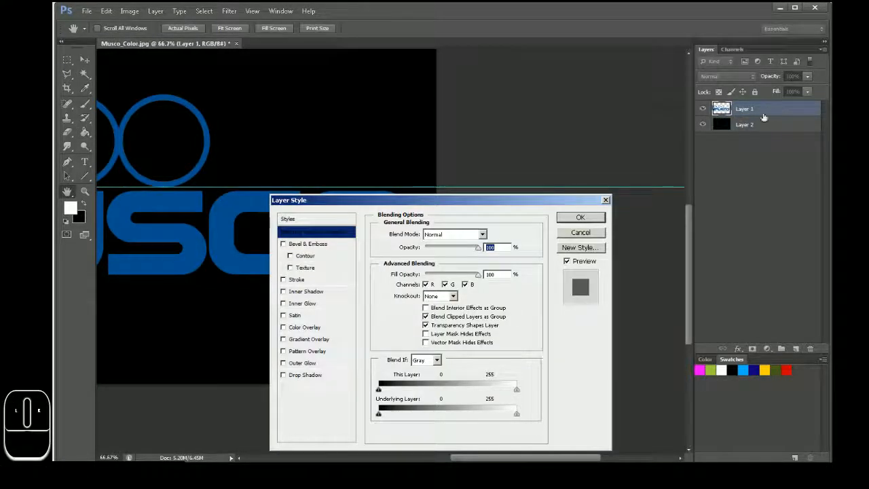
click(580, 217)
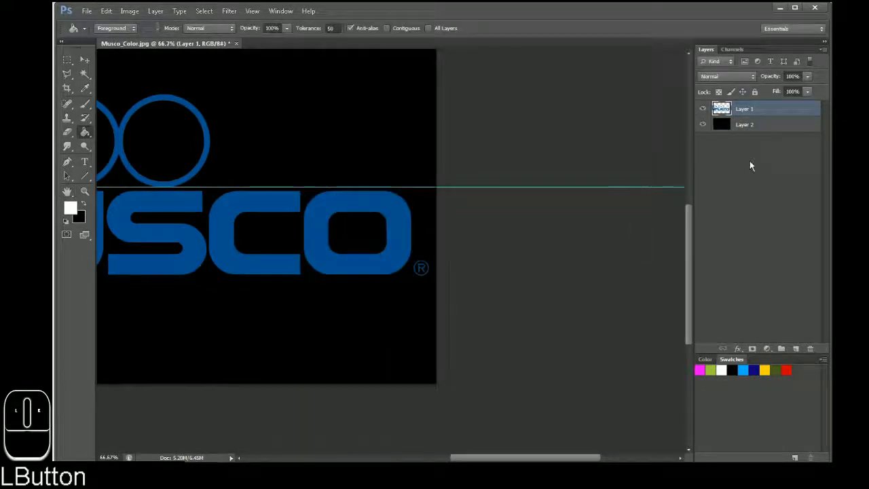
double_click(787, 112)
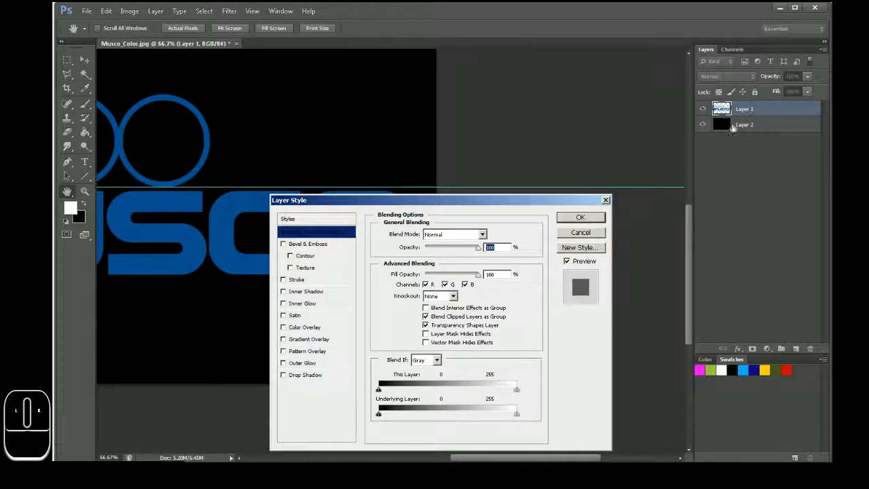
click(580, 232)
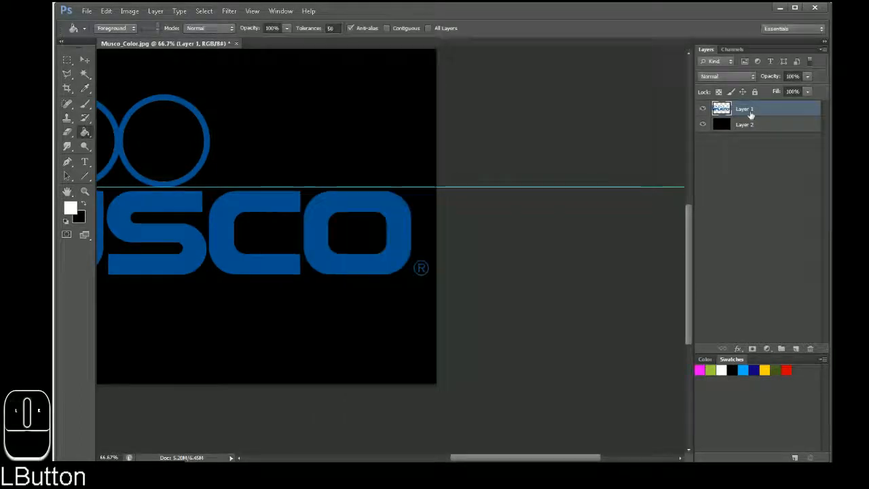
double_click(747, 111)
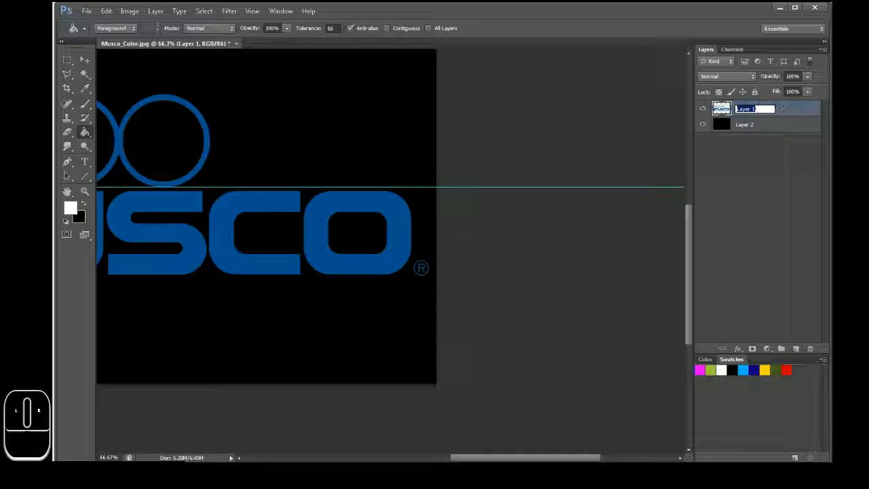
click(785, 113)
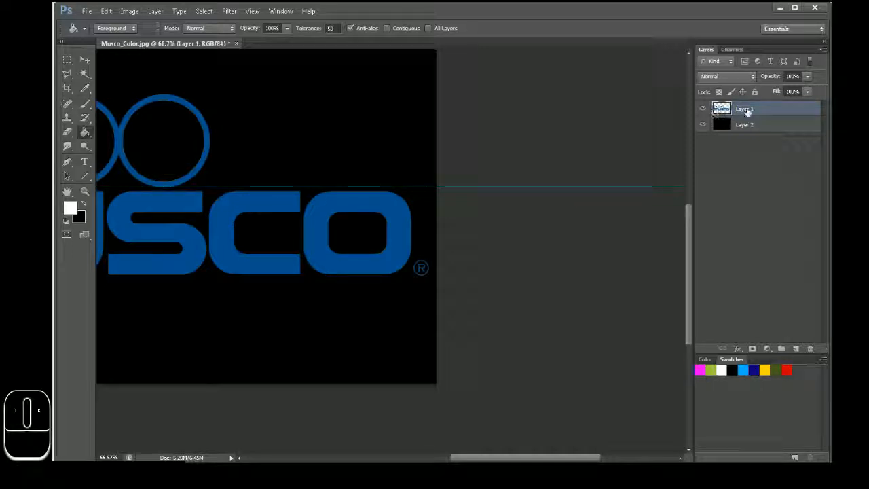
Try a Red colour label on Layer 1, and reset the label to No Color.
right_click(702, 109)
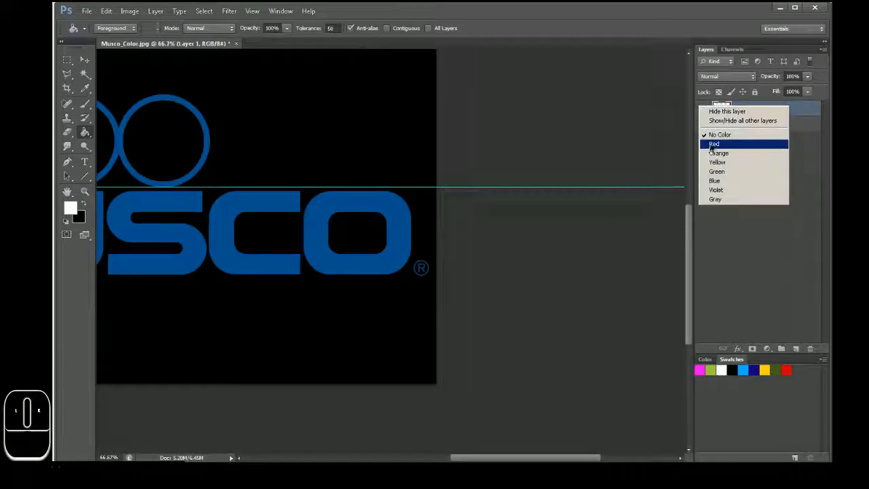
click(713, 144)
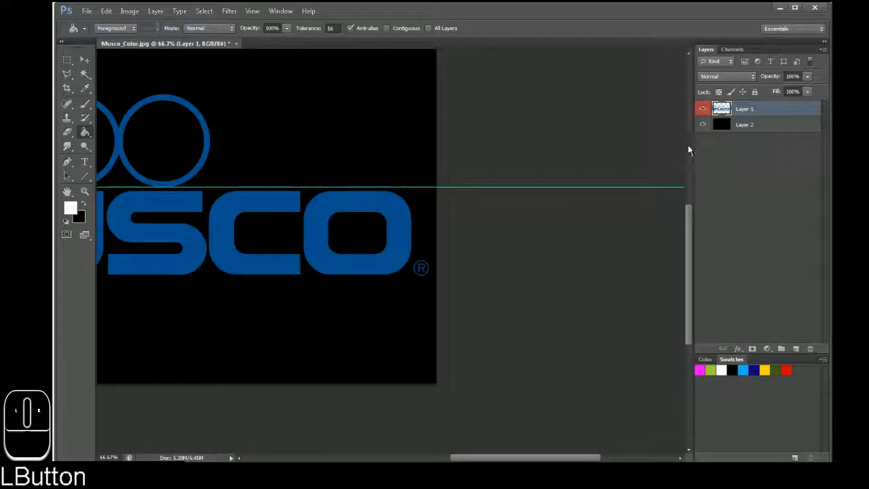
right_click(705, 111)
click(722, 140)
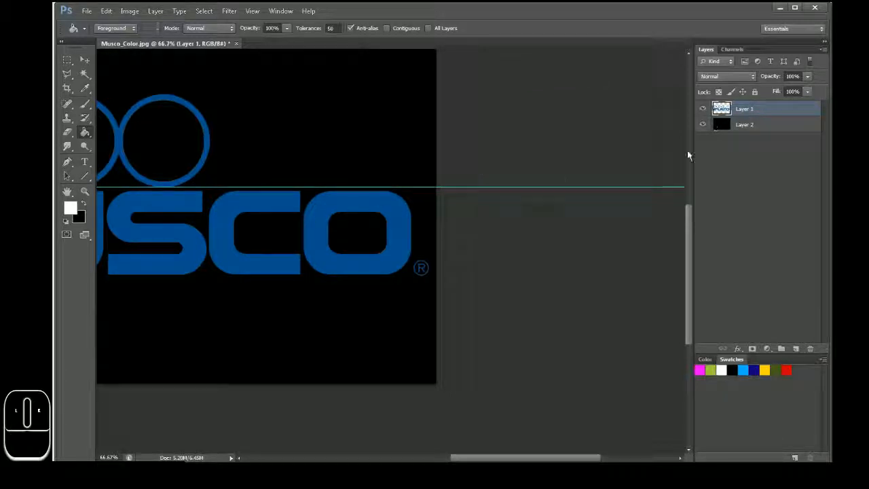
Open the Layer Style options of Layer 1 and preview the Color Overlay and Inner Glow effects, turning both off again.
click(787, 109)
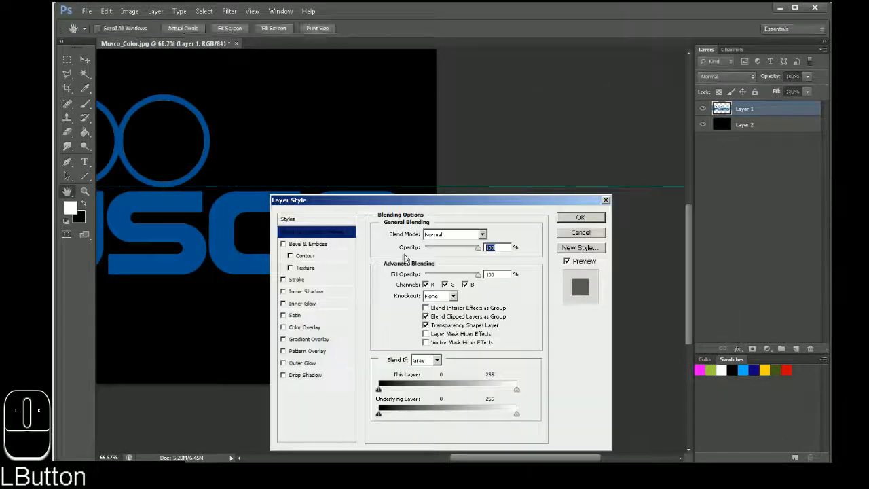
click(310, 328)
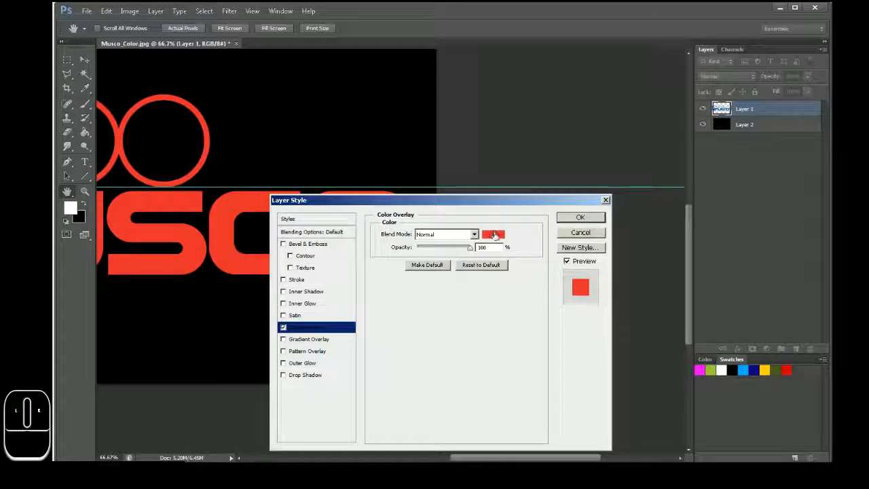
click(283, 327)
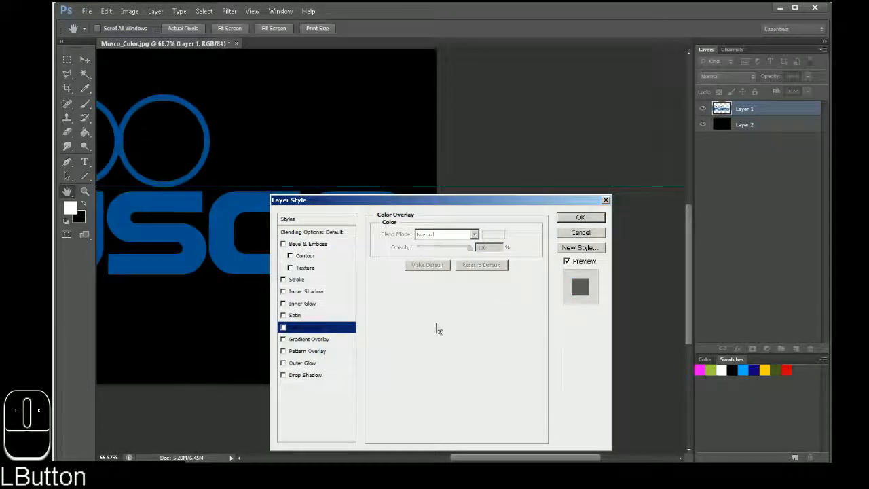
click(303, 303)
click(283, 304)
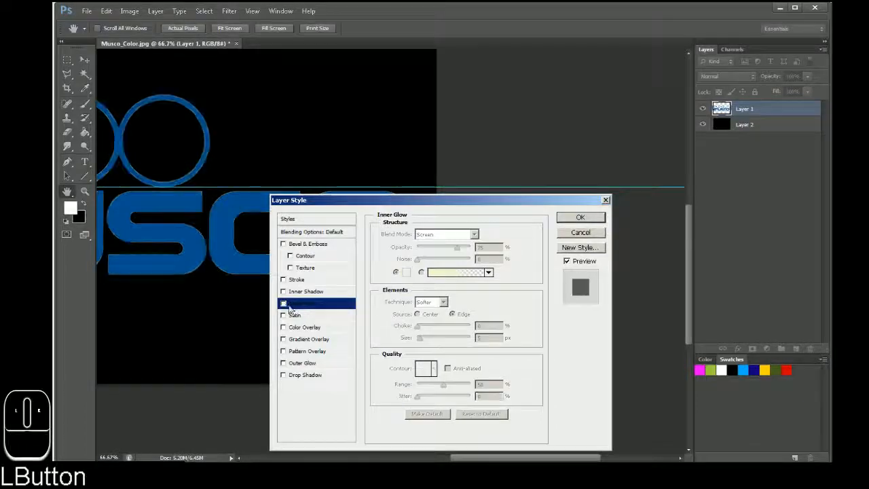
Apply a Color Overlay to Layer 1 with pure white (ffffff).
click(316, 328)
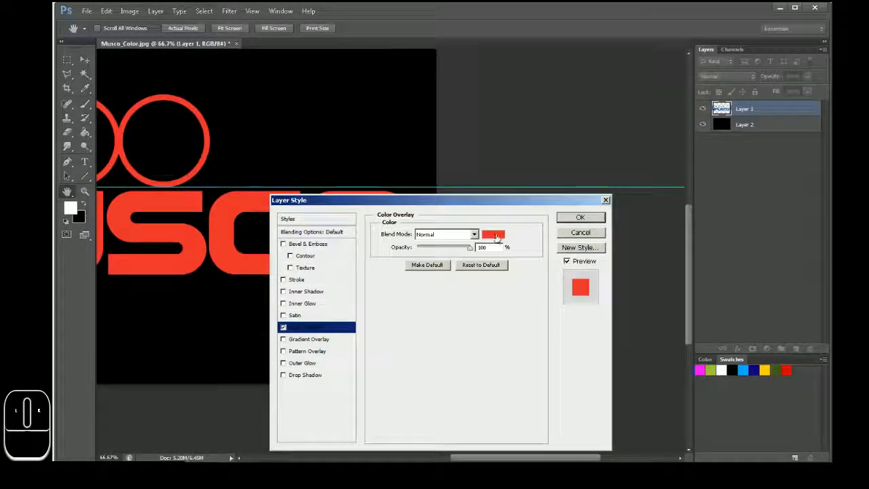
click(492, 234)
click(635, 261)
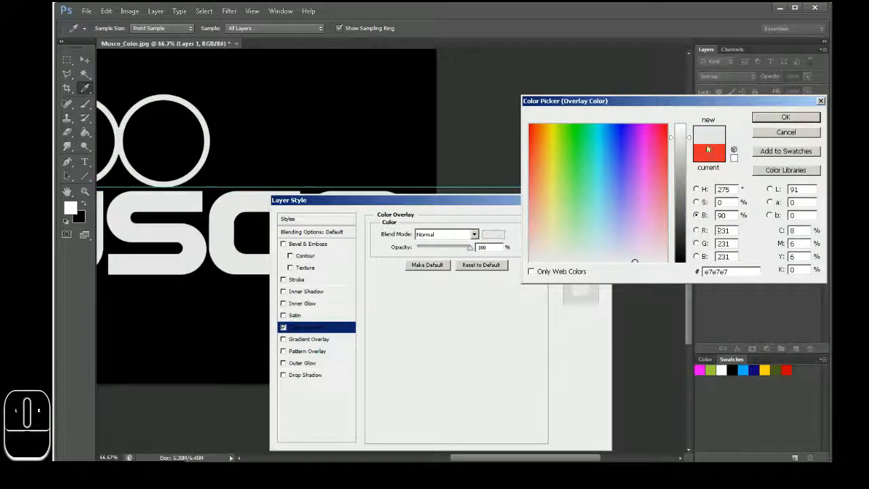
click(78, 202)
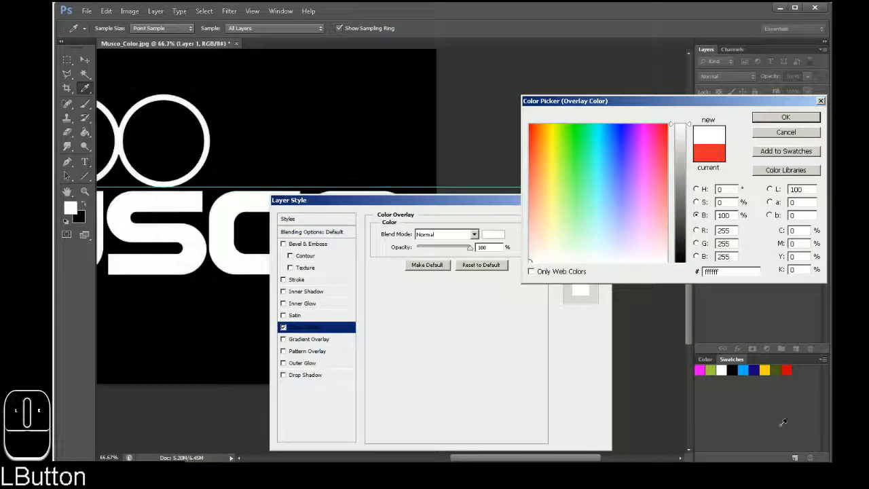
click(785, 116)
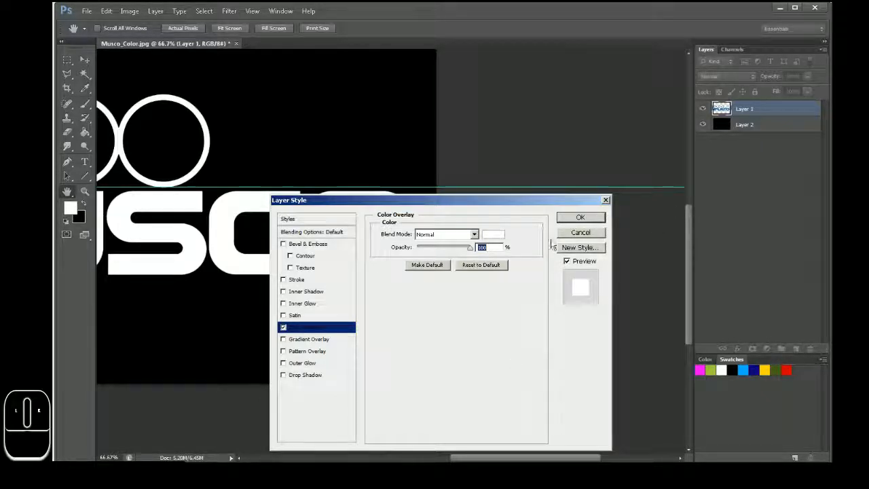
click(597, 218)
Examine the overlaid edges of the letter O and the registered trademark symbol at 600% zoom.
key(ctrl+KP_Add)
key(ctrl+KP_Add)
key(ctrl+KP_Add)
key(ctrl+KP_Add)
key(ctrl+KP_Add)
key(ctrl+KP_Add)
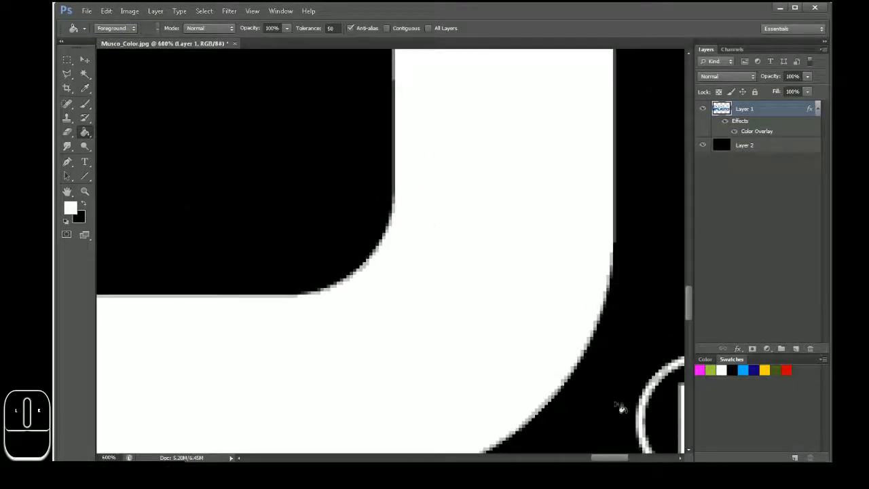
drag(620, 458, 635, 458)
scroll(471, 304, down, 5)
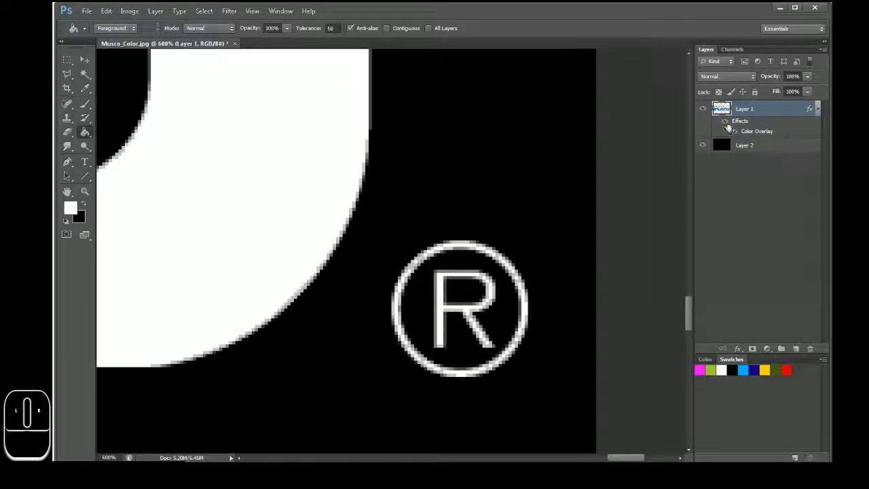
Toggle the visibility of Layer 1's effects repeatedly to compare the original logo with the Color Overlay, leaving the effects on.
click(726, 125)
click(726, 124)
click(726, 125)
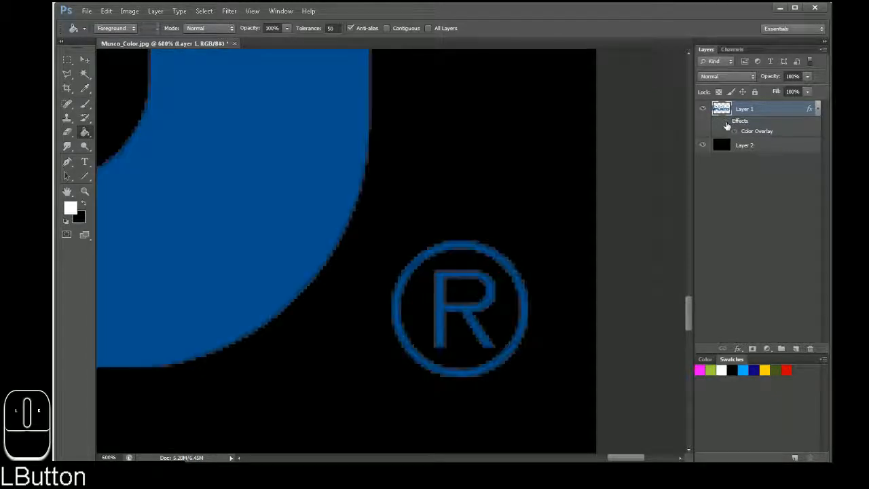
click(726, 125)
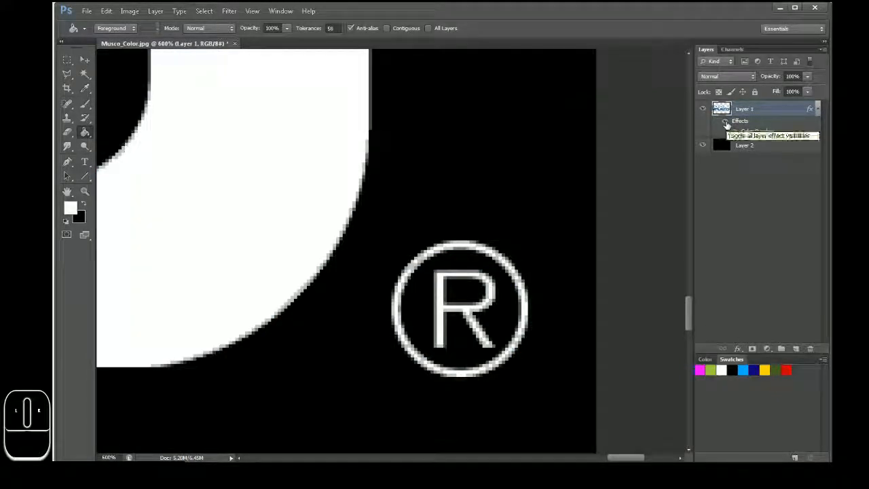
click(726, 124)
click(726, 125)
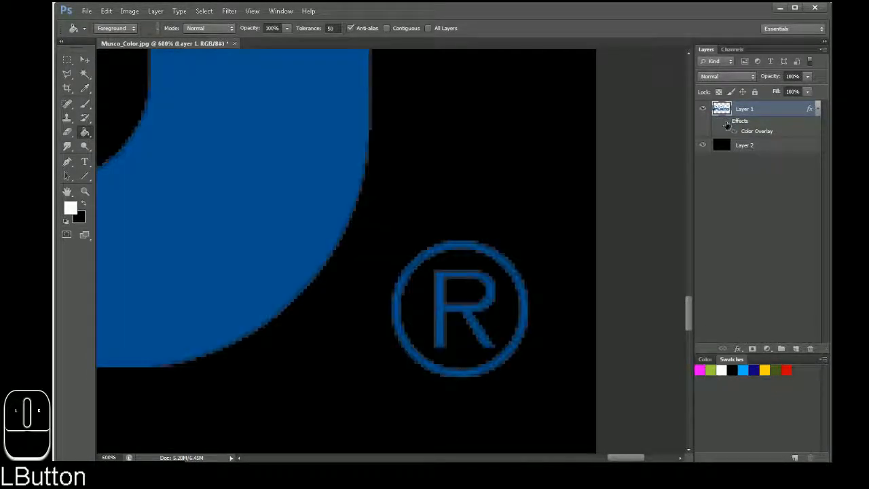
click(726, 125)
click(727, 124)
click(726, 125)
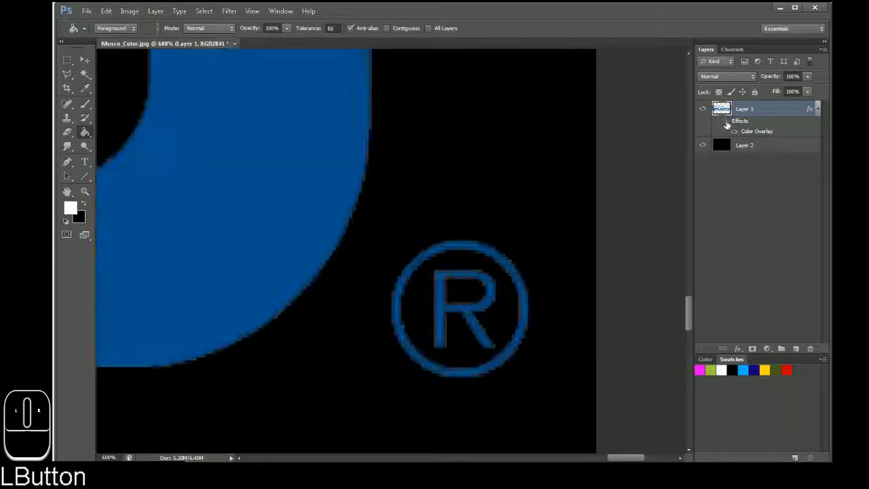
click(726, 125)
click(726, 125)
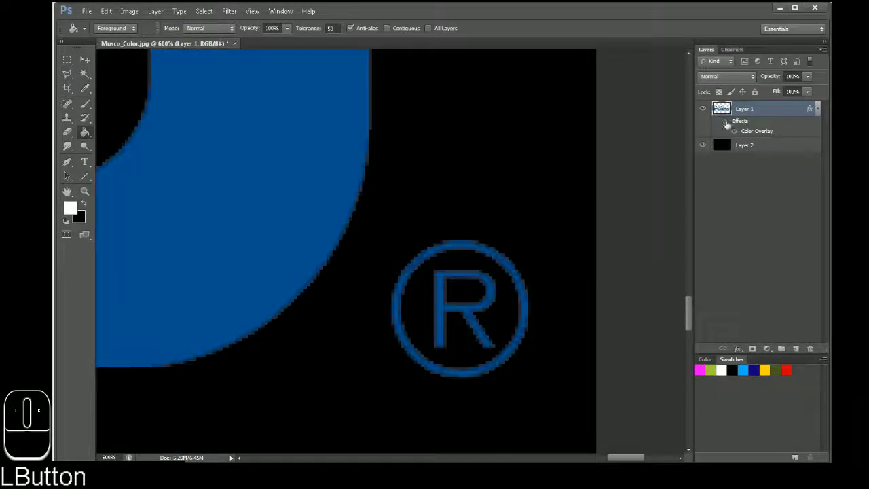
click(726, 125)
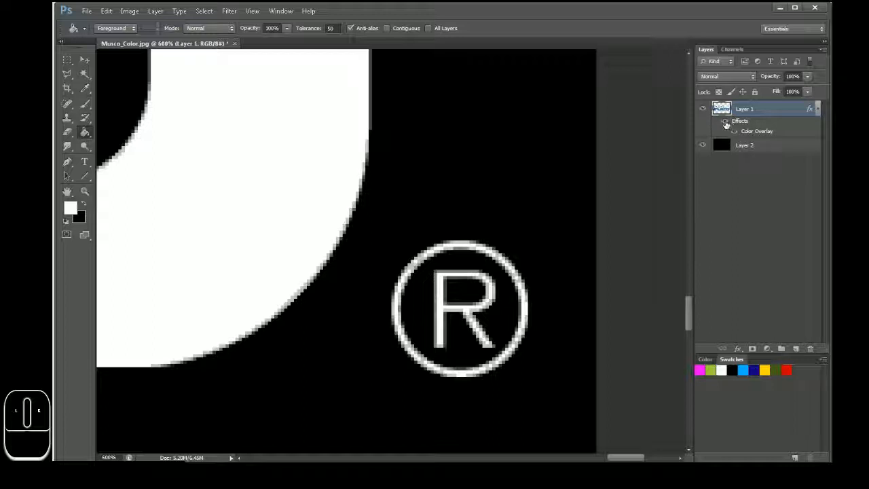
Switch all of Layer 1's effects off and on, and do the same with its Color Overlay alone, leaving both visible.
click(727, 125)
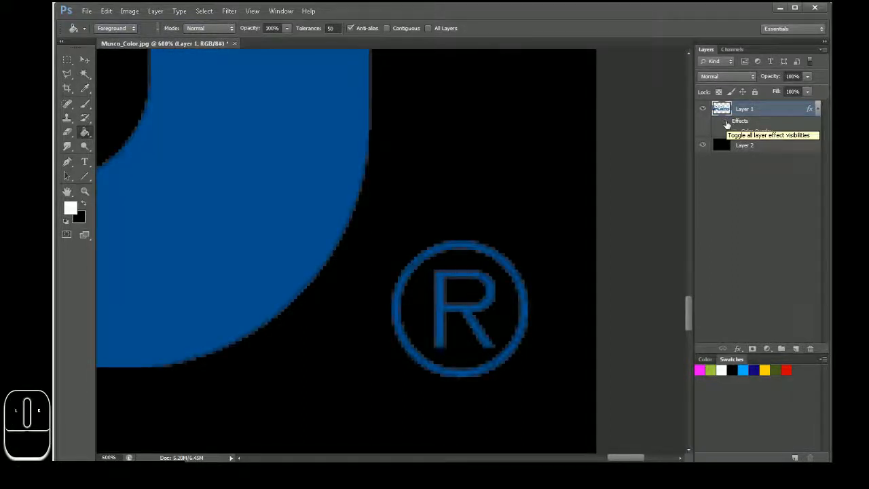
click(726, 125)
click(726, 125)
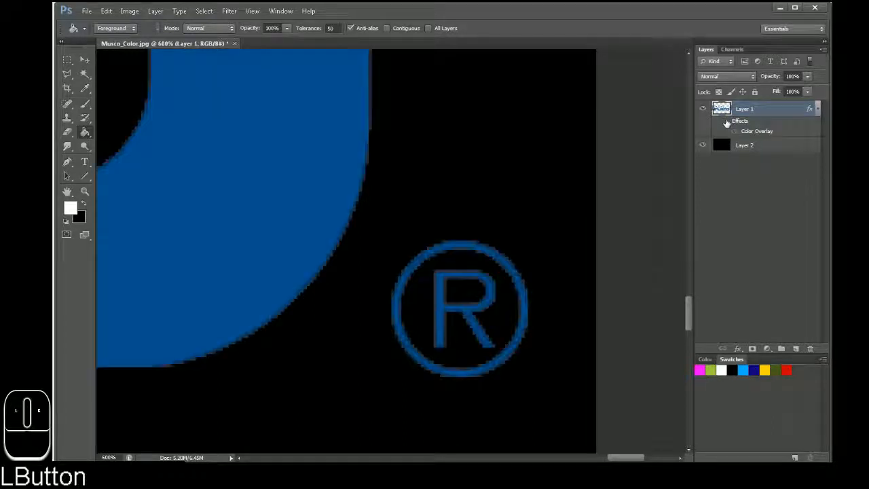
click(726, 125)
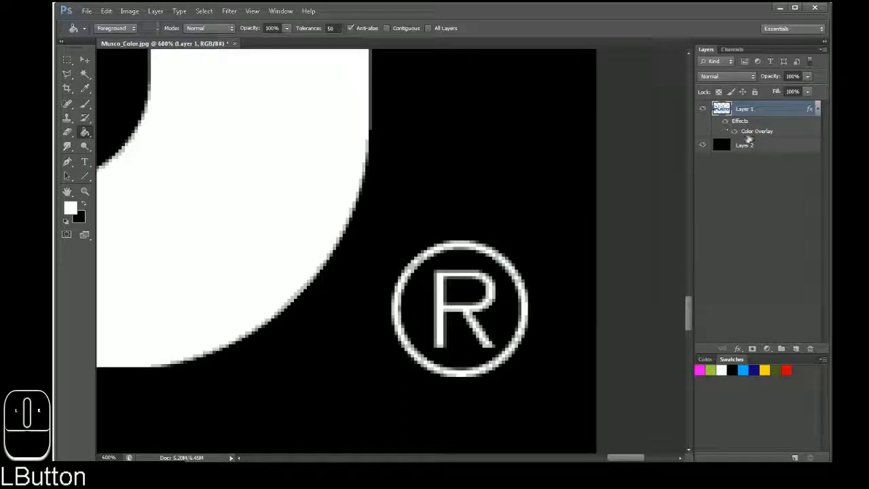
click(733, 132)
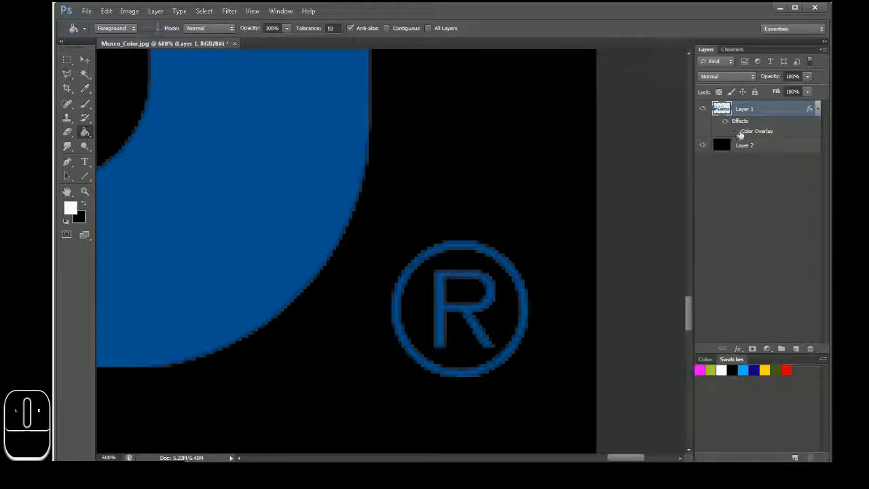
click(734, 131)
click(733, 132)
click(734, 132)
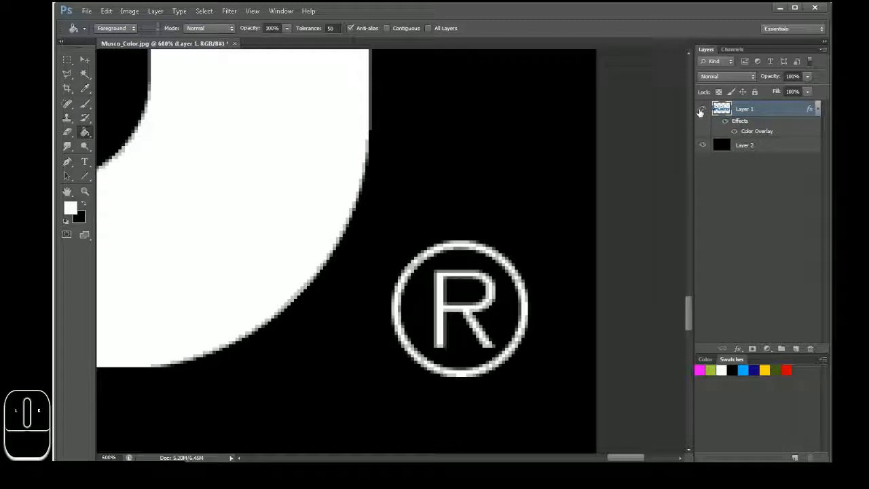
Toggle the visibility of Layer 1 and of Layer 2 to view each one's contents, leaving both layers shown.
click(702, 110)
click(701, 109)
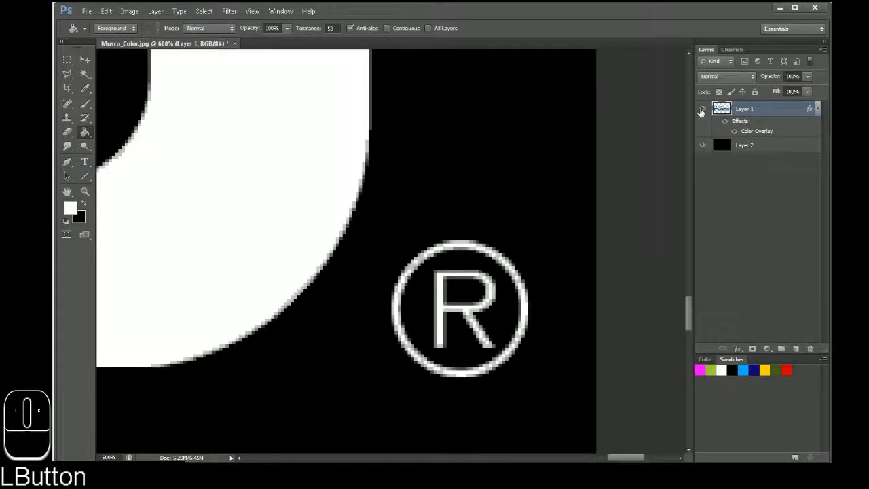
click(701, 110)
click(701, 109)
click(703, 145)
click(703, 145)
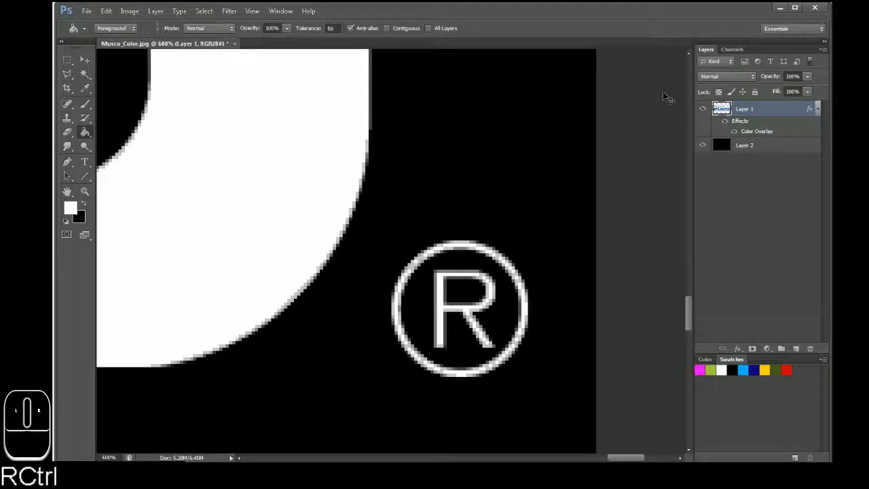
View the whole white logo at 50% zoom and compare it with the reference photo musco_light.png in Windows Photo Viewer.
key(ctrl+KP_Subtract)
key(ctrl+KP_Subtract)
key(ctrl+KP_Subtract)
key(ctrl+KP_Subtract)
key(ctrl+KP_Subtract)
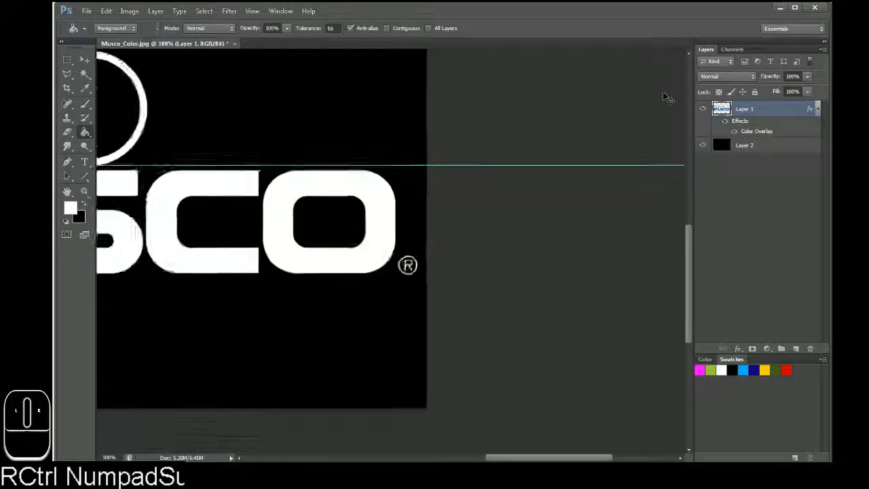
key(ctrl+KP_Subtract)
key(ctrl+KP_Subtract)
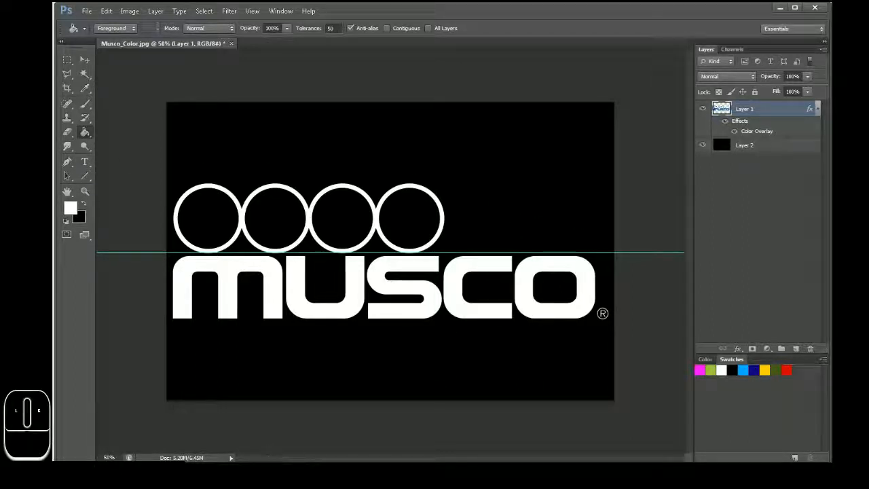
click(278, 473)
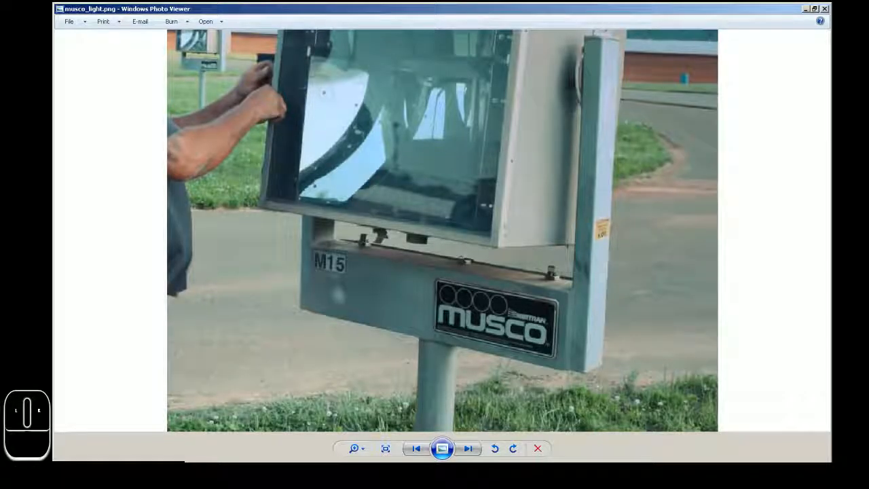
click(414, 473)
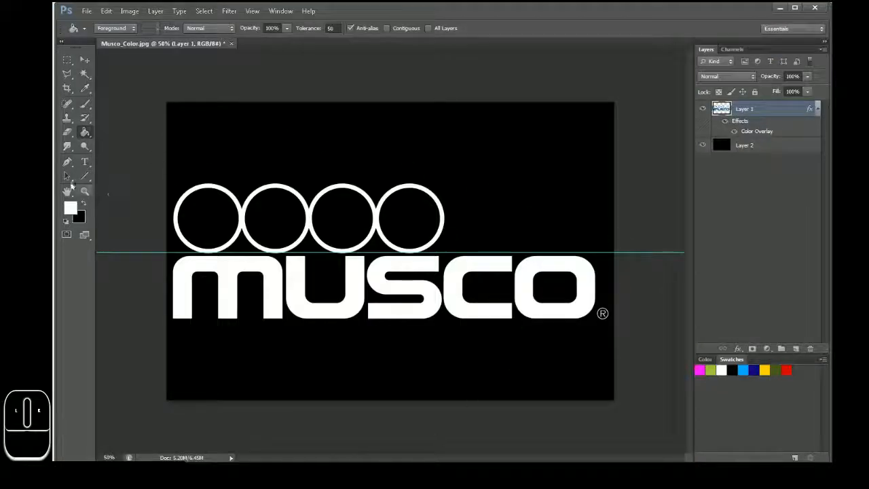
Choose the Horizontal Type Tool and check its available fonts against the lettering on the sign in the reference photo.
click(86, 163)
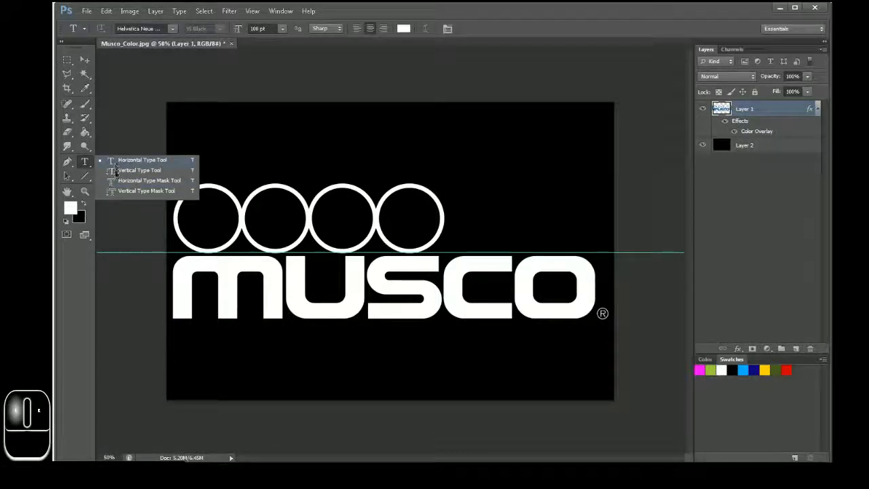
click(159, 160)
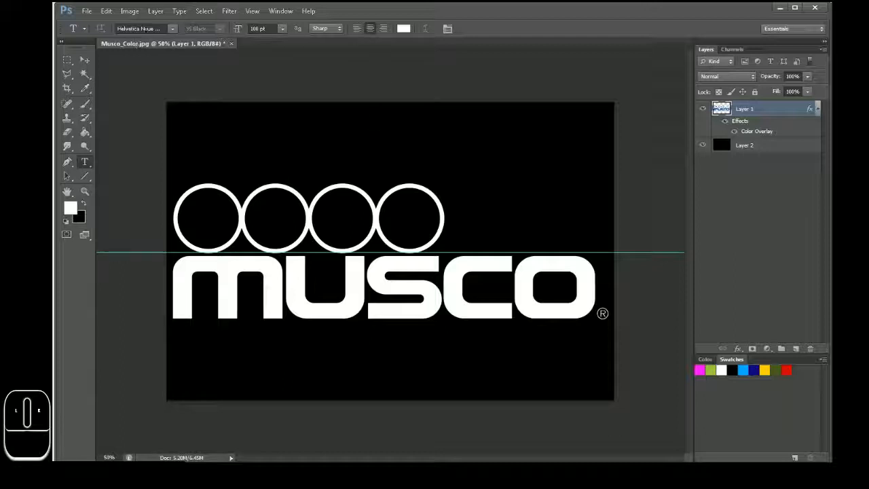
click(173, 29)
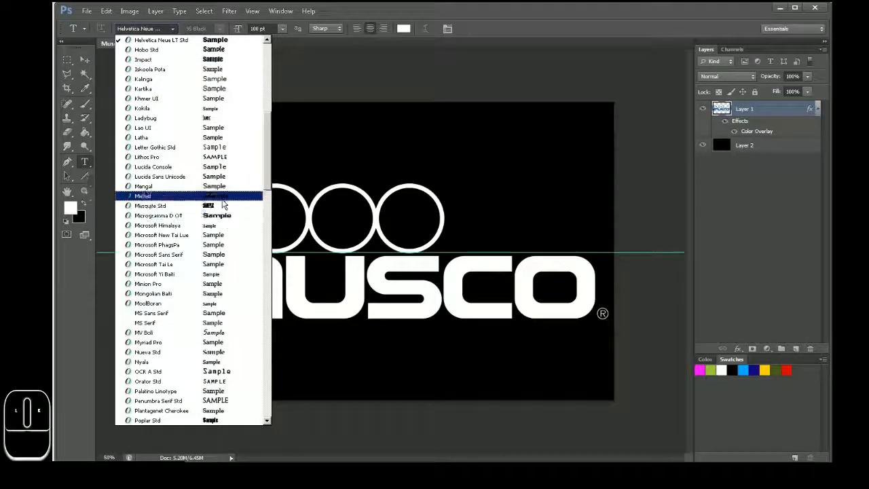
click(520, 16)
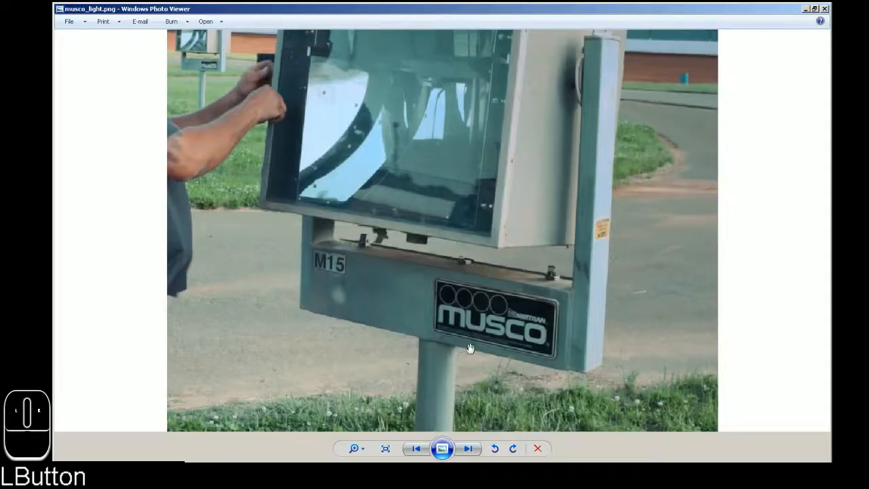
scroll(468, 349, up, 4)
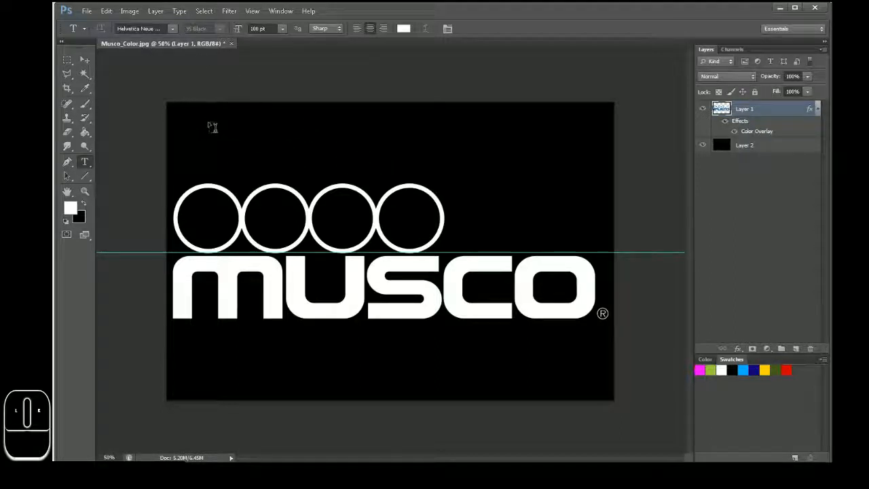
Create a wide paragraph text box over the area above the MUSCO lettering and enter a sample letter j at 24 pt.
drag(201, 116, 560, 246)
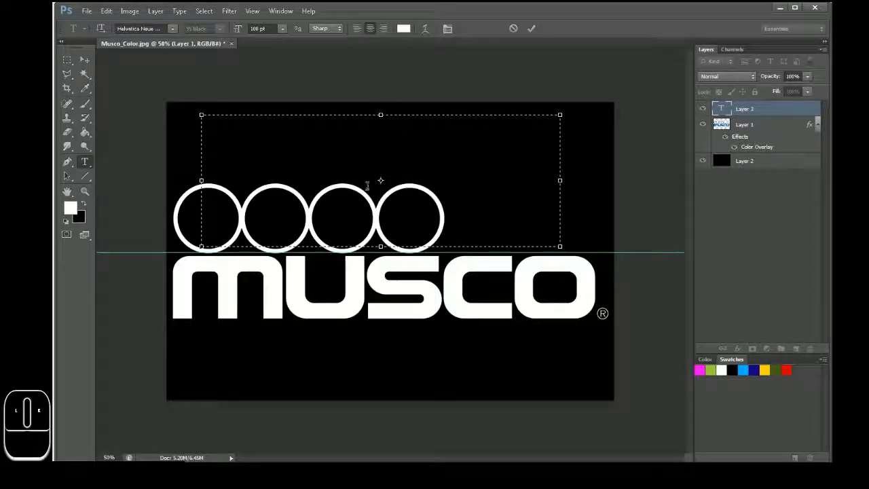
text(j)
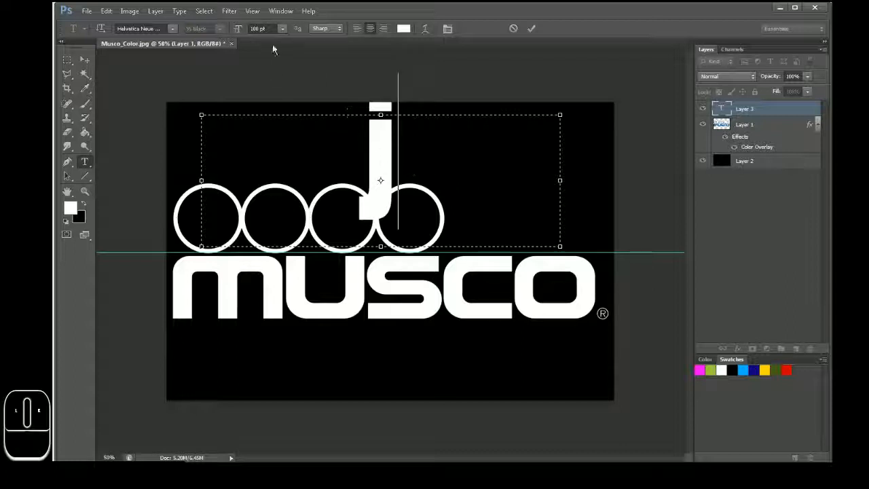
click(281, 29)
click(268, 92)
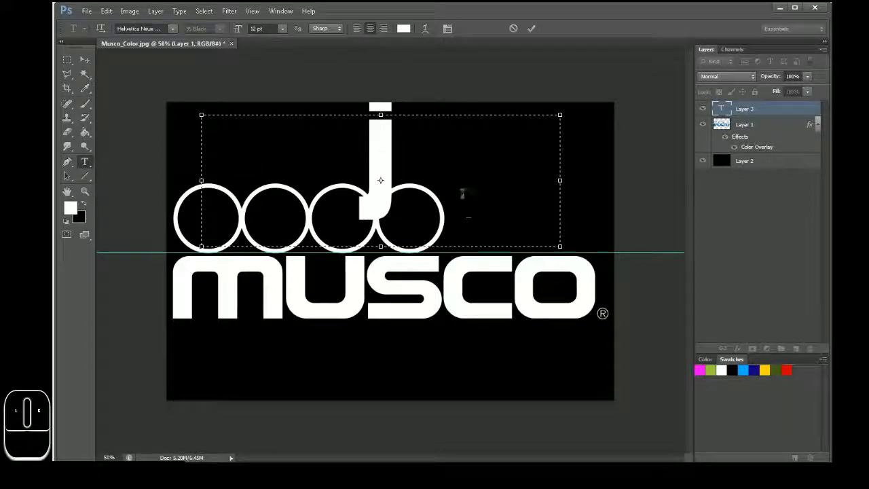
drag(426, 187, 298, 188)
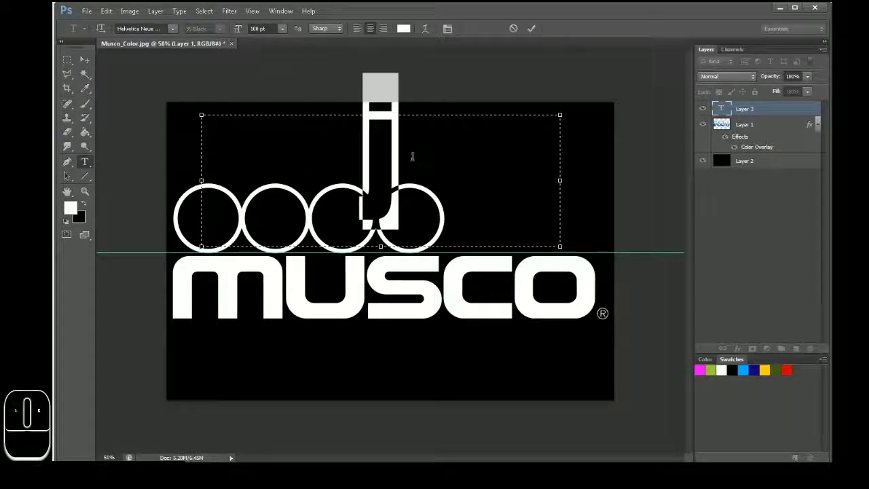
drag(441, 167, 288, 171)
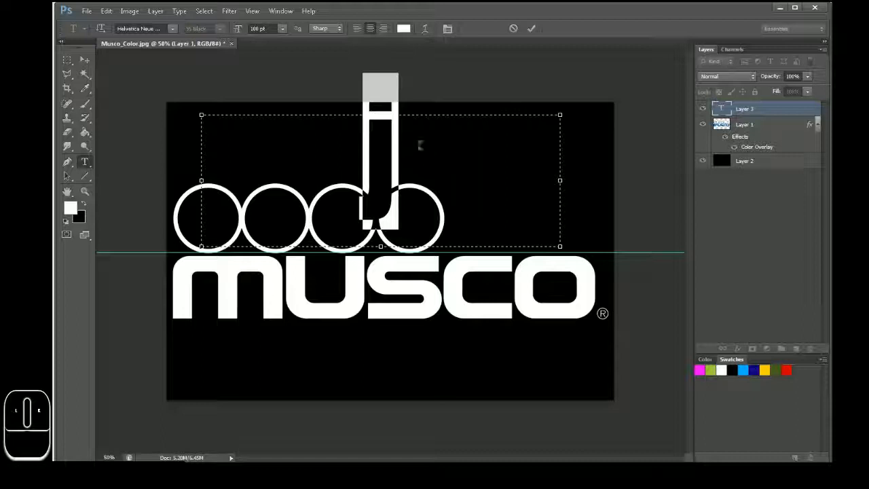
click(283, 29)
click(265, 128)
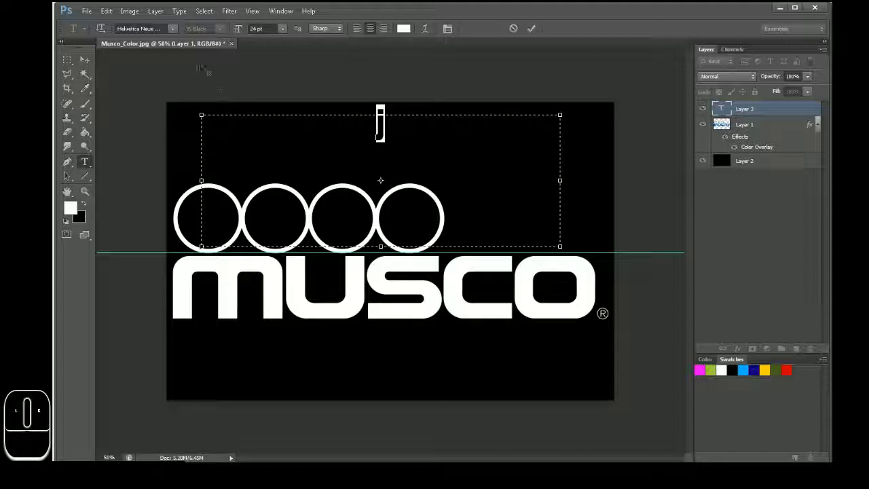
Try the yellow swatch (fed403) as the text color, and sample white (ffffff) from the MUSCO lettering instead.
click(403, 28)
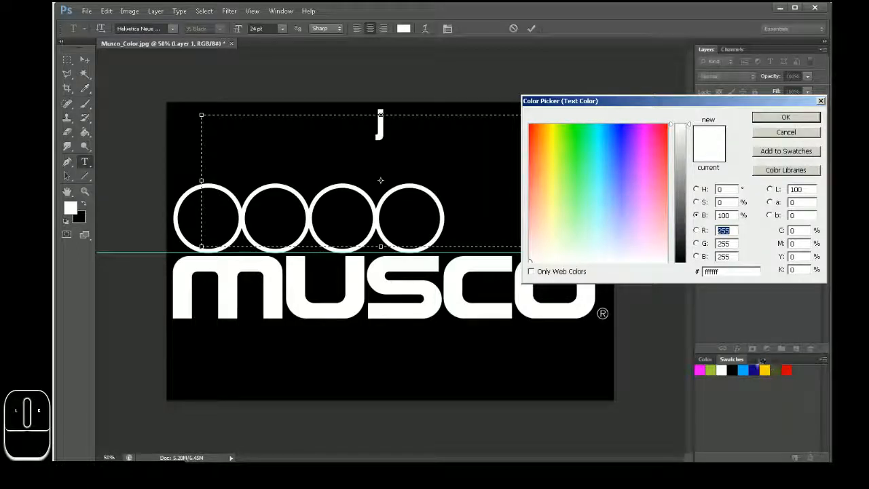
click(764, 369)
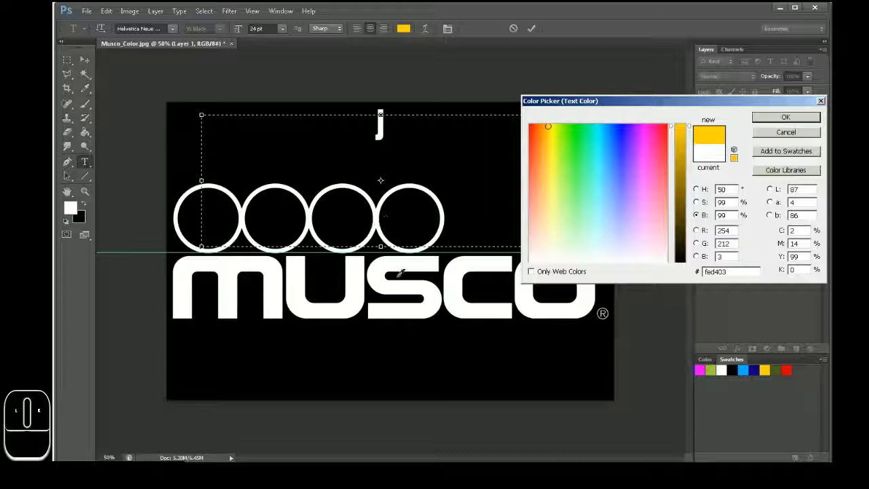
click(399, 274)
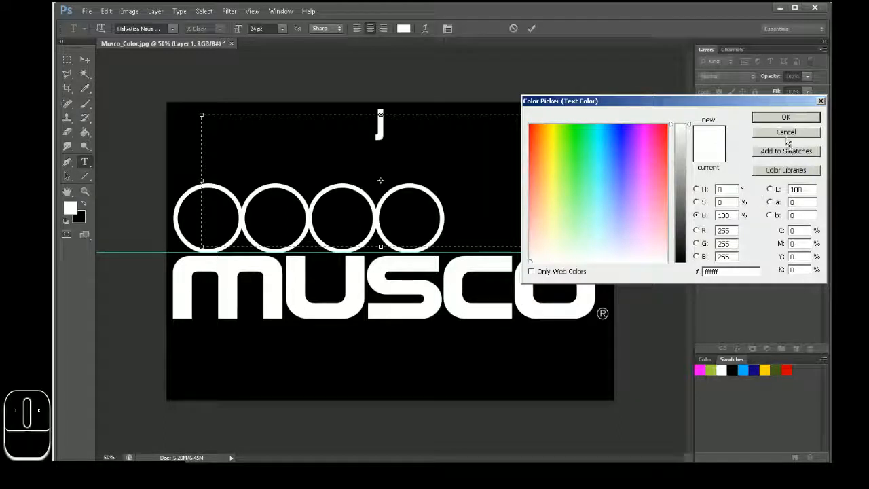
click(785, 118)
Replace the sample letter in the text box with the word MIRTRAN.
drag(414, 121, 324, 136)
text(M)
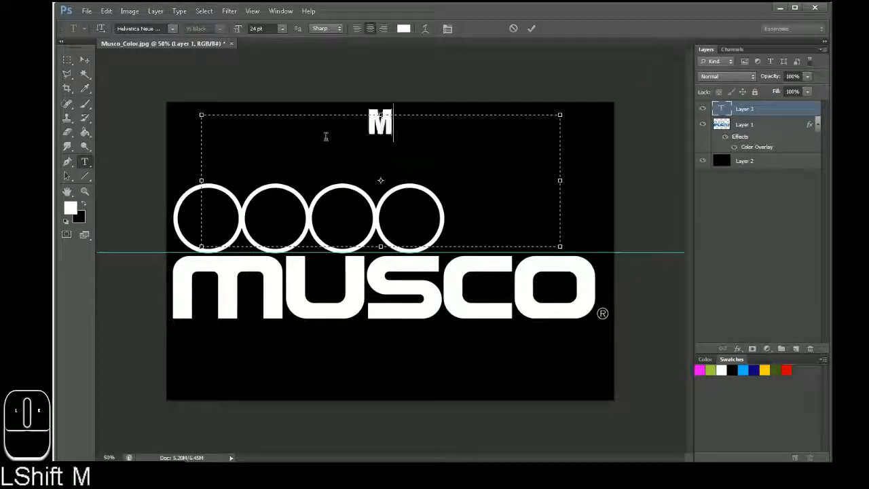
text(IRTRAM)
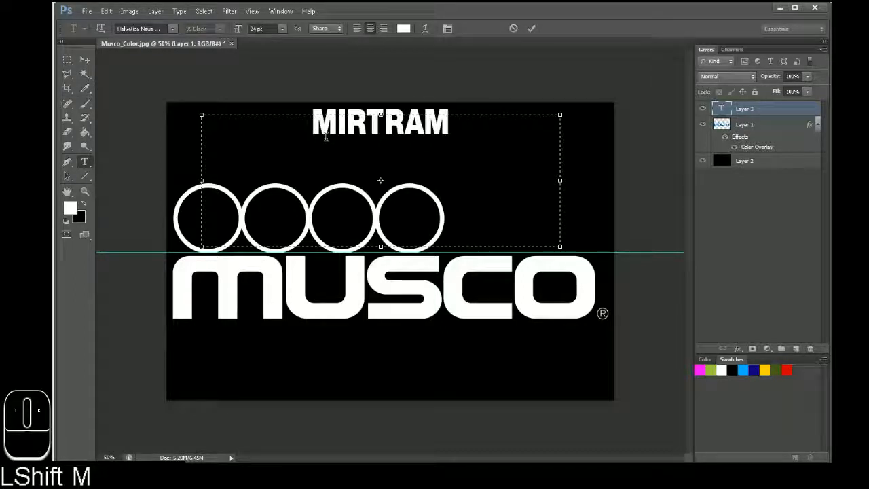
key(BackSpace)
text(N)
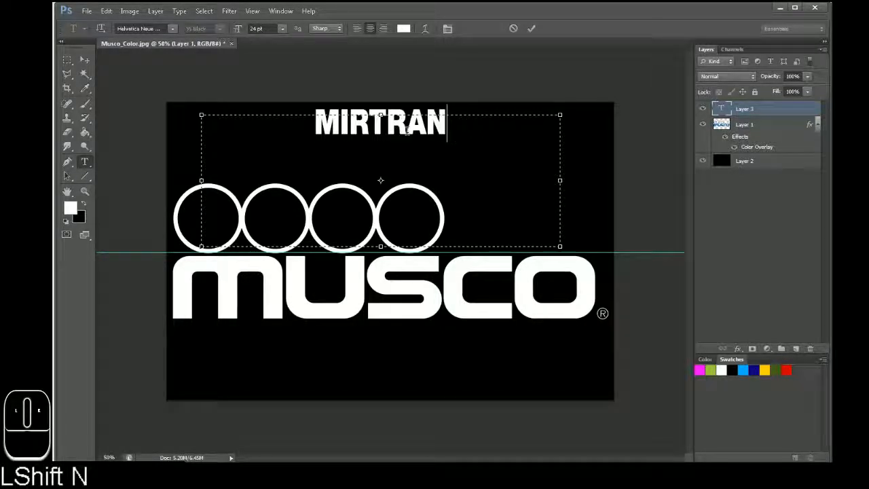
Check the MIRTRAN lettering in the reference photo, and set the MIRTRAN text to 18 pt and commit it.
click(125, 460)
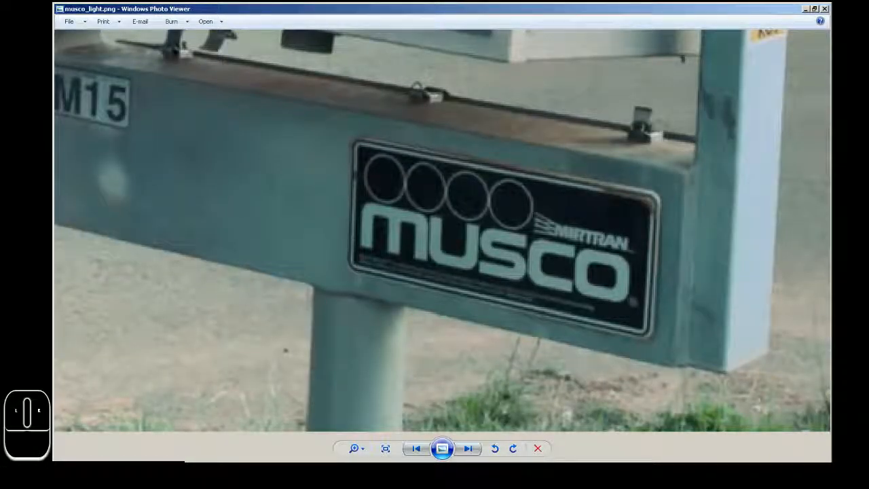
click(282, 461)
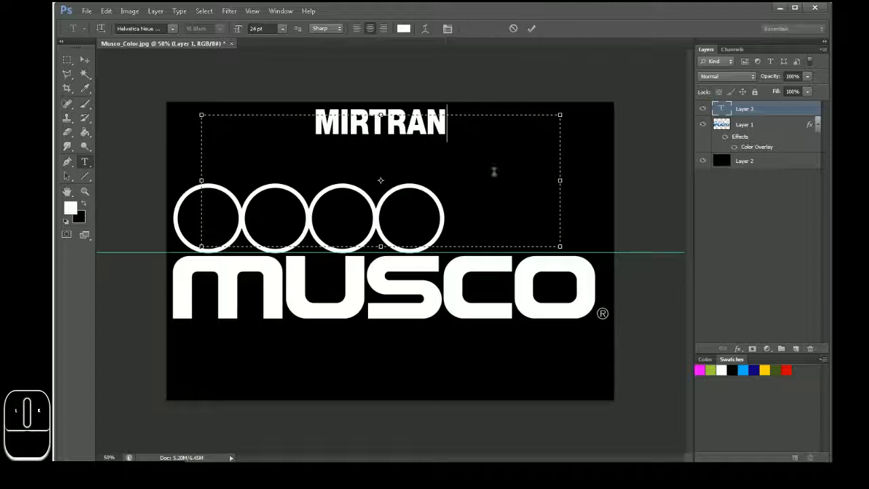
drag(475, 148, 285, 27)
click(281, 28)
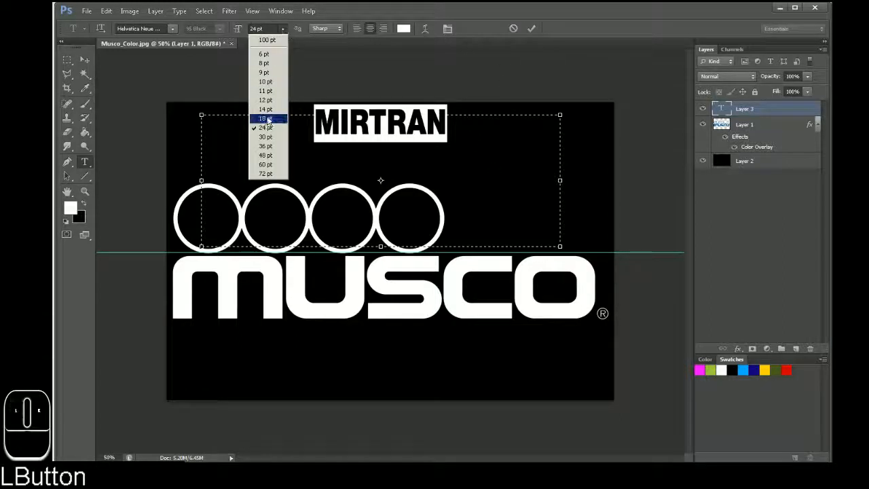
click(279, 128)
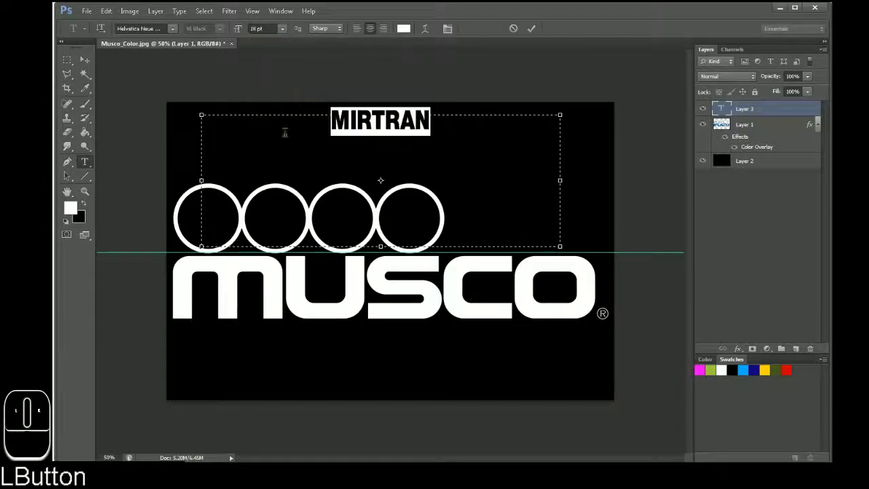
click(532, 27)
Move the MIRTRAN text onto the guide above the letters CO, and compare its placement with the reference photo.
click(84, 61)
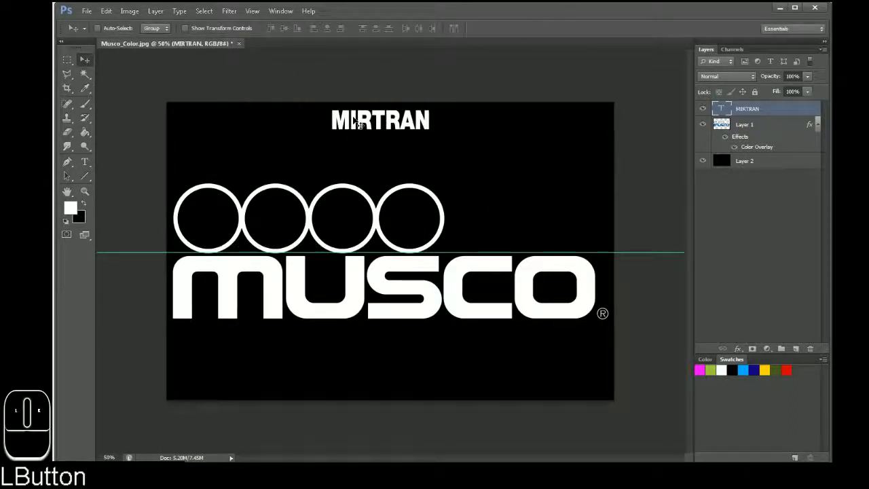
drag(352, 126, 506, 243)
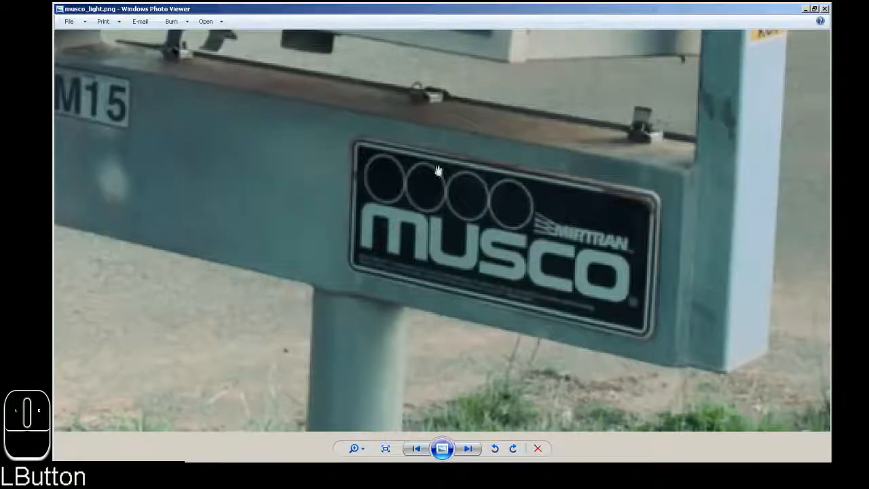
double_click(665, 17)
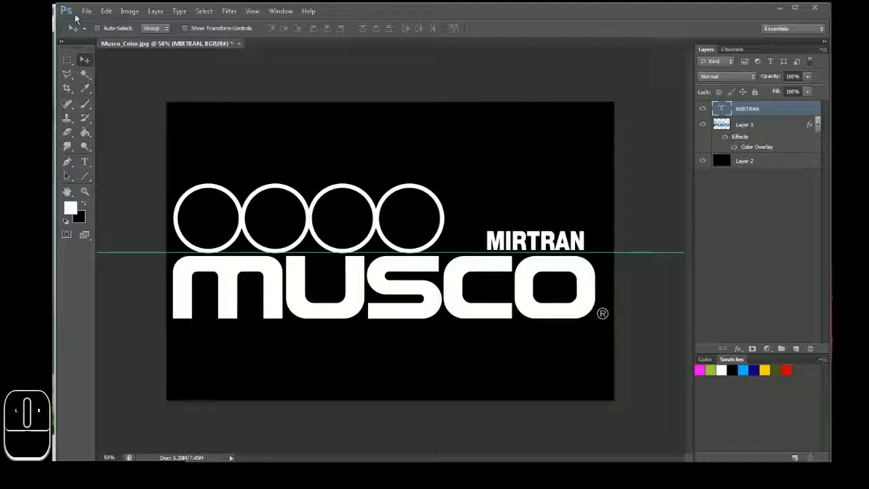
click(805, 115)
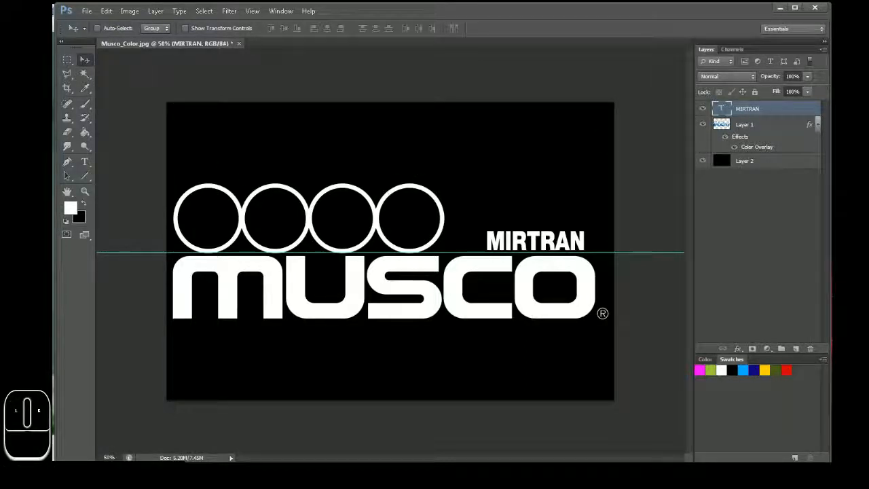
click(66, 61)
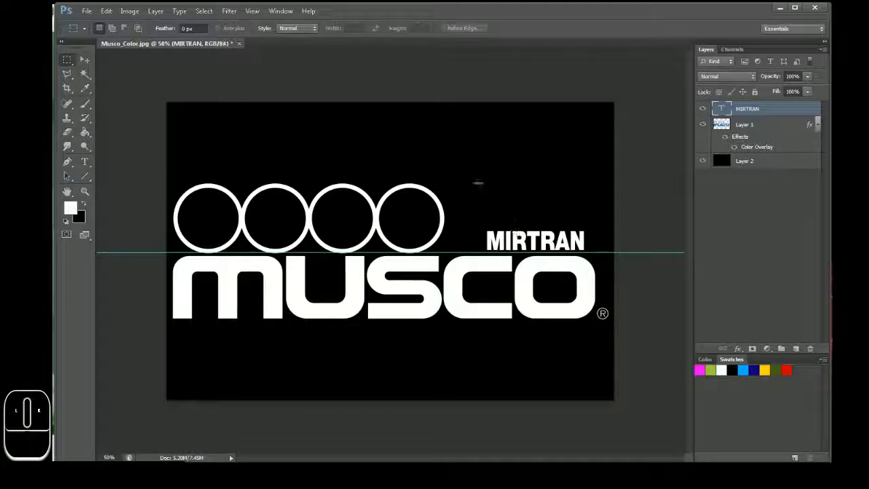
right_click(475, 160)
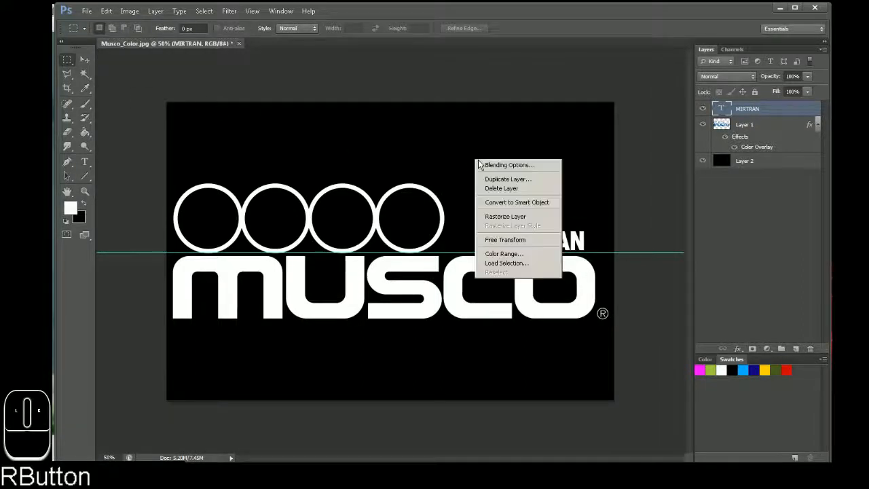
click(508, 241)
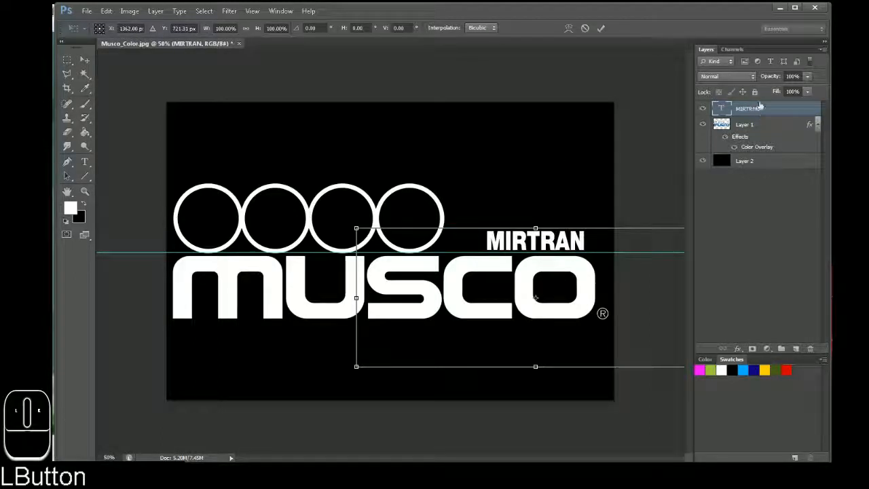
click(584, 29)
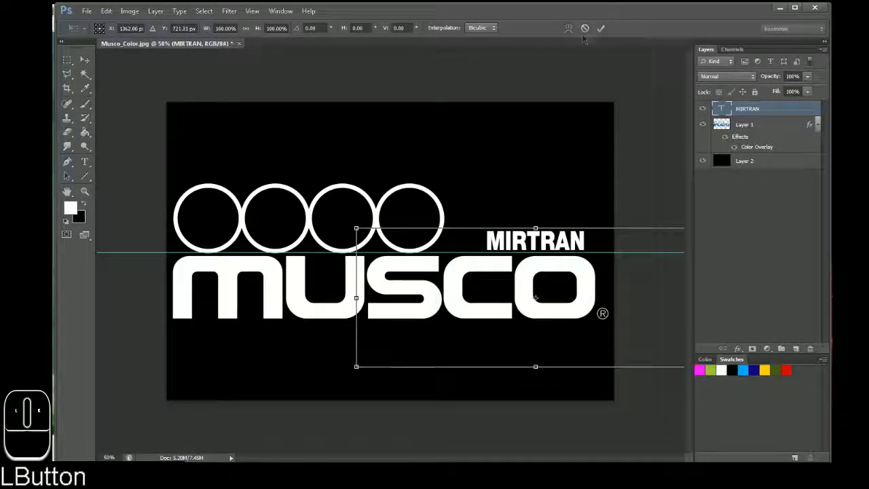
right_click(517, 201)
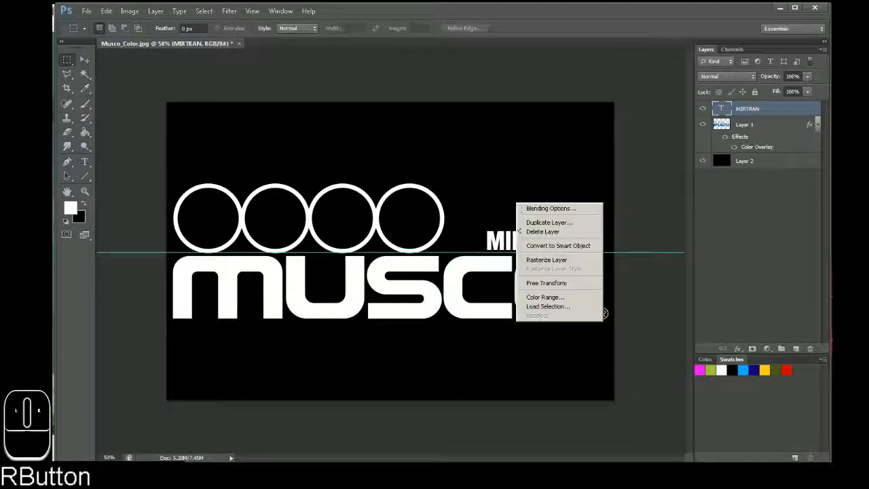
click(563, 290)
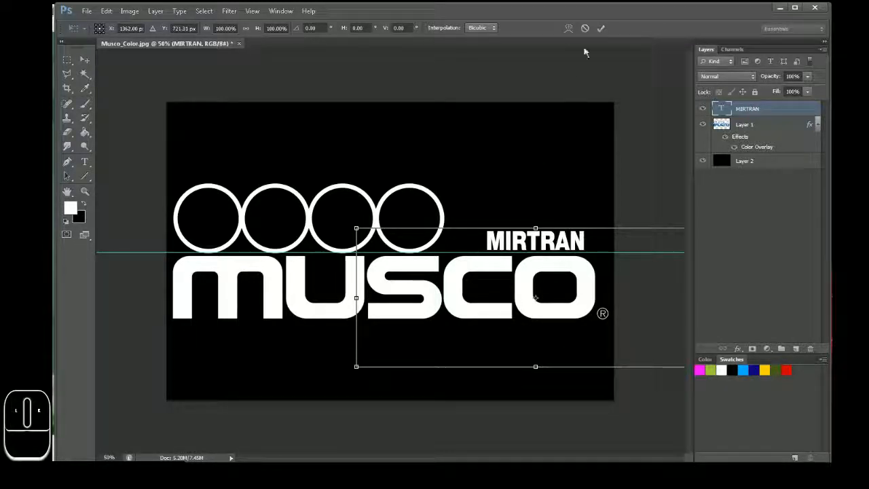
click(585, 29)
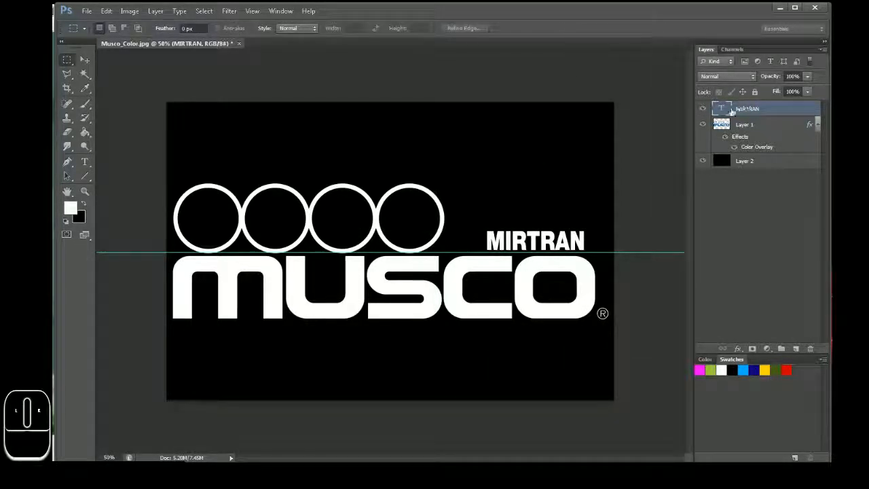
Shrink the oversized MIRTRAN text box from its lower-left corner, commit it, and move the text above the circles.
double_click(725, 110)
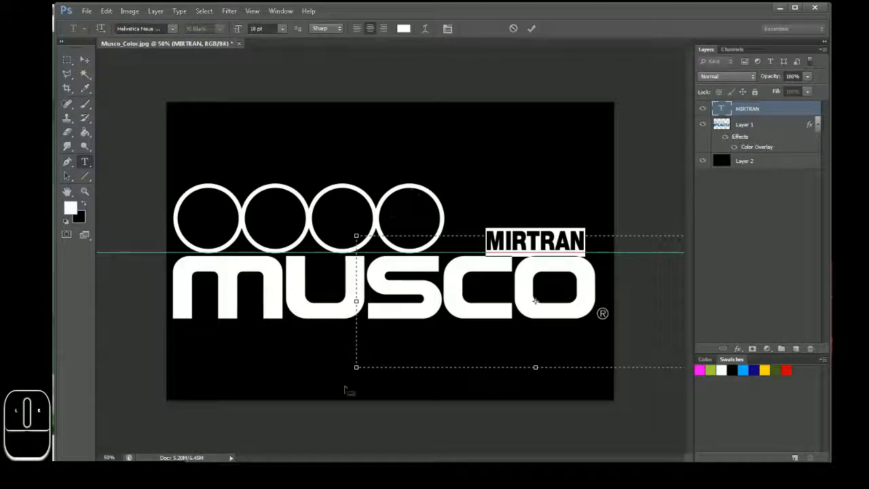
click(356, 363)
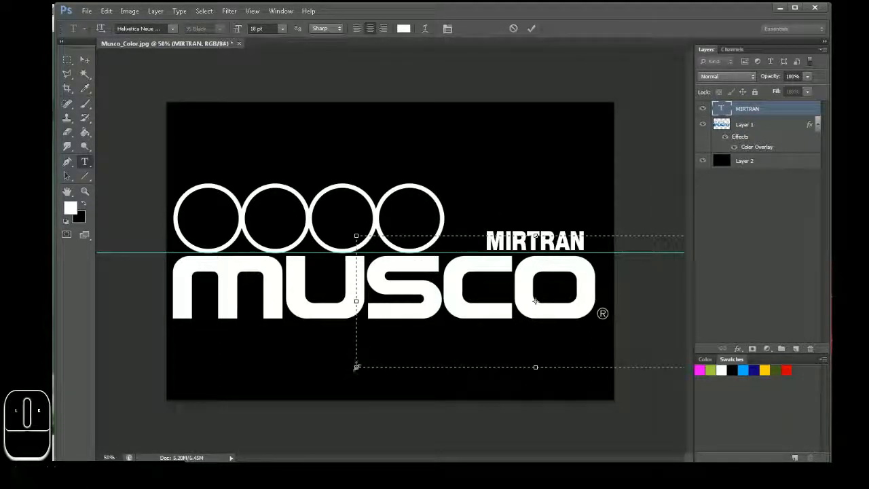
drag(355, 365, 481, 277)
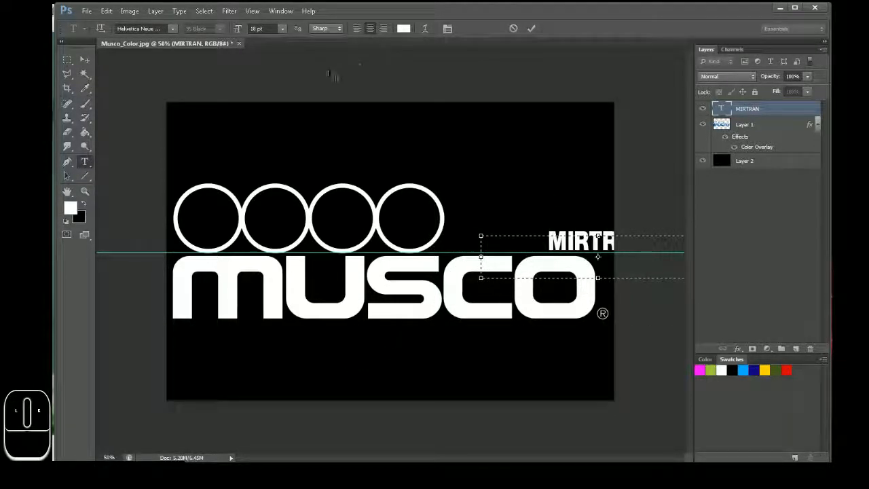
click(531, 28)
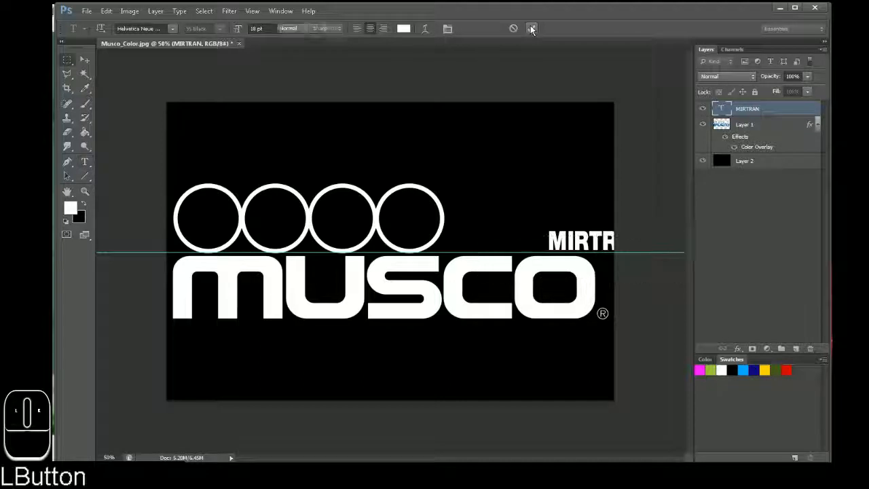
key(v)
drag(609, 207, 374, 113)
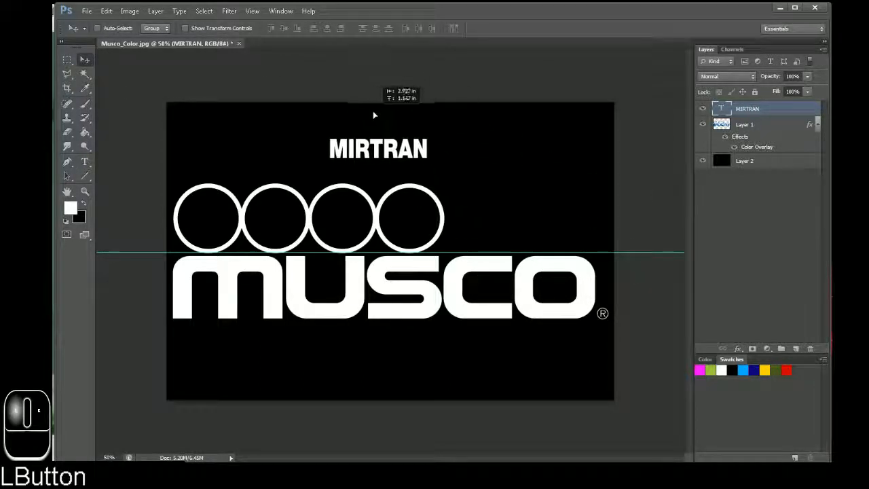
Shrink the MIRTRAN text box until it fits tightly around the word, and commit the edit.
double_click(721, 109)
drag(496, 187, 367, 164)
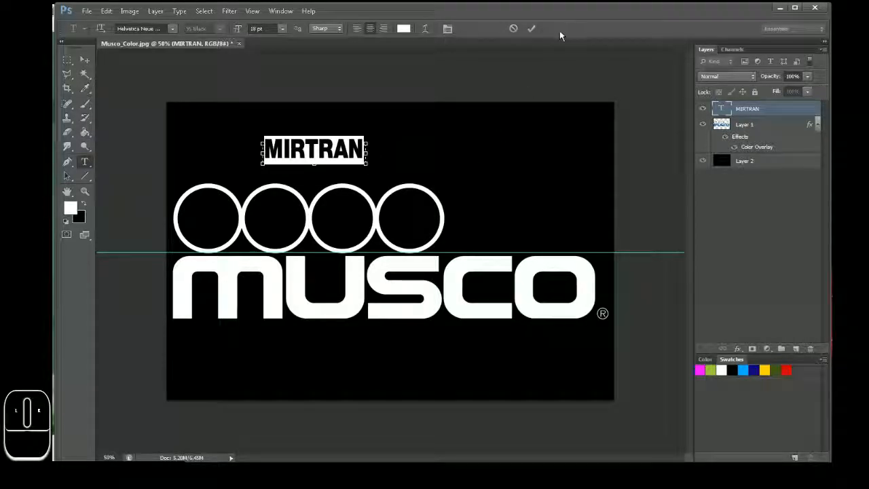
click(531, 28)
key(v)
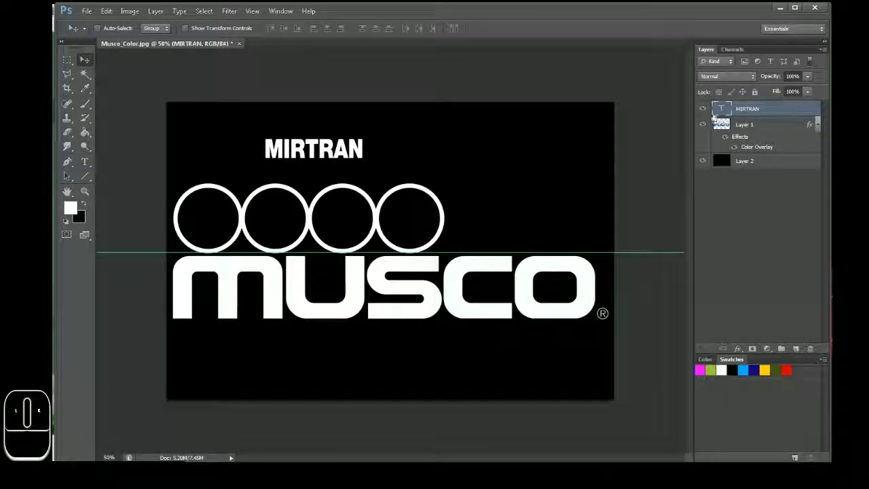
Start a Free Transform on the MIRTRAN text and move it back onto the guide above the letters CO.
click(66, 59)
right_click(378, 149)
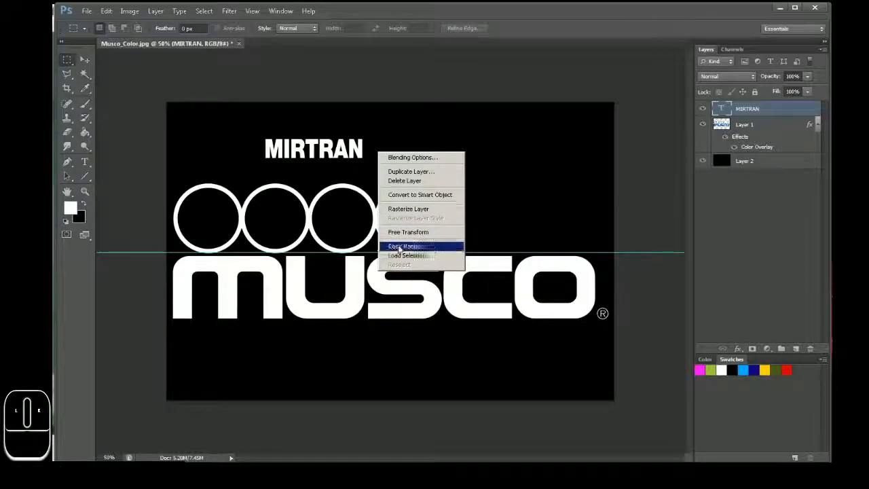
click(408, 232)
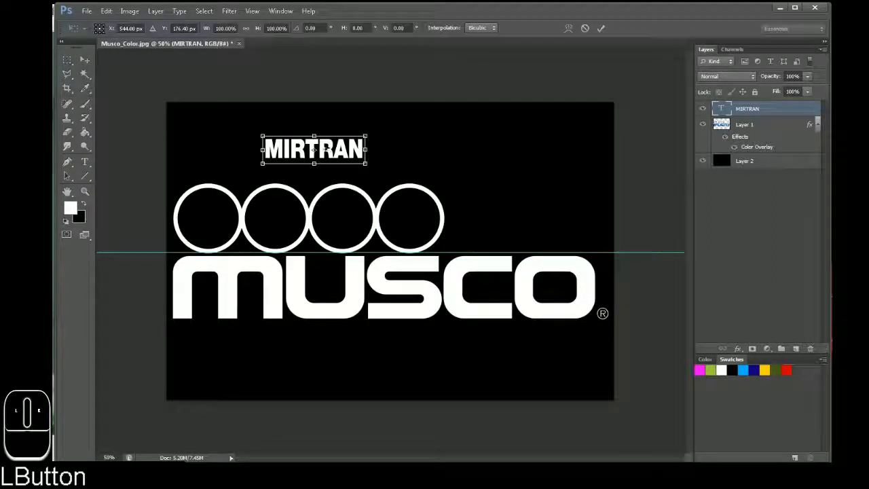
drag(323, 147, 508, 243)
key(shift)
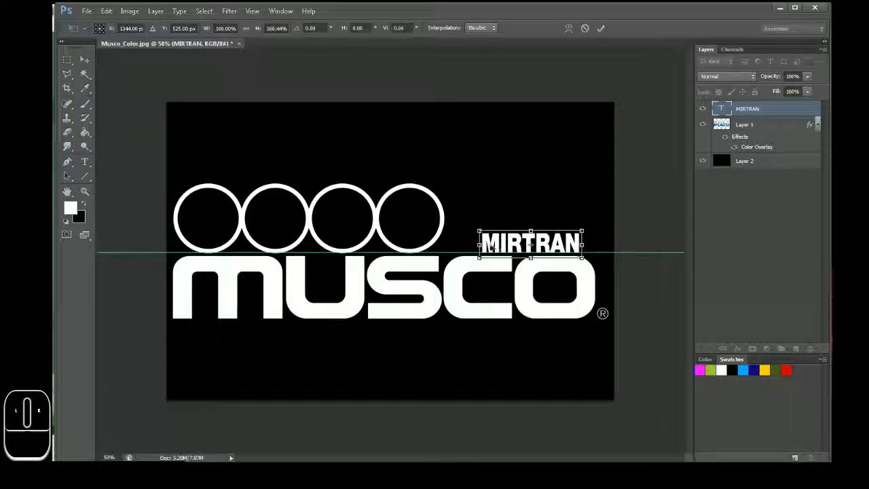
key(shift)
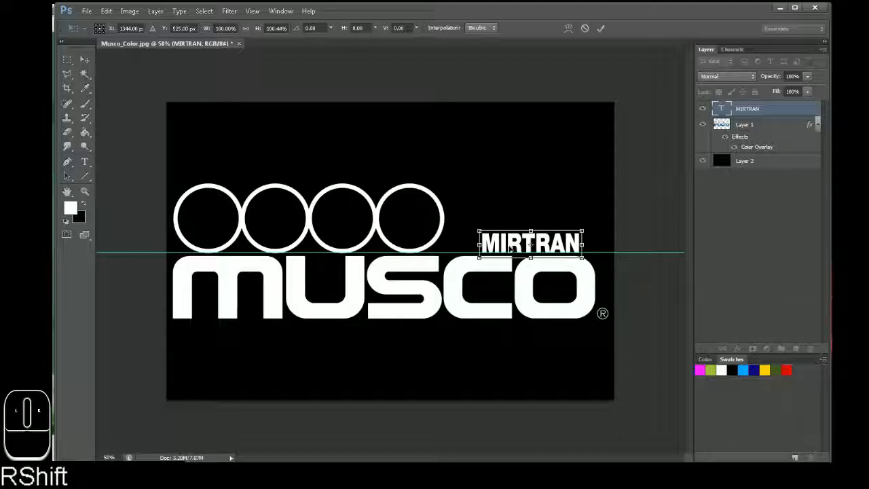
drag(509, 249, 517, 249)
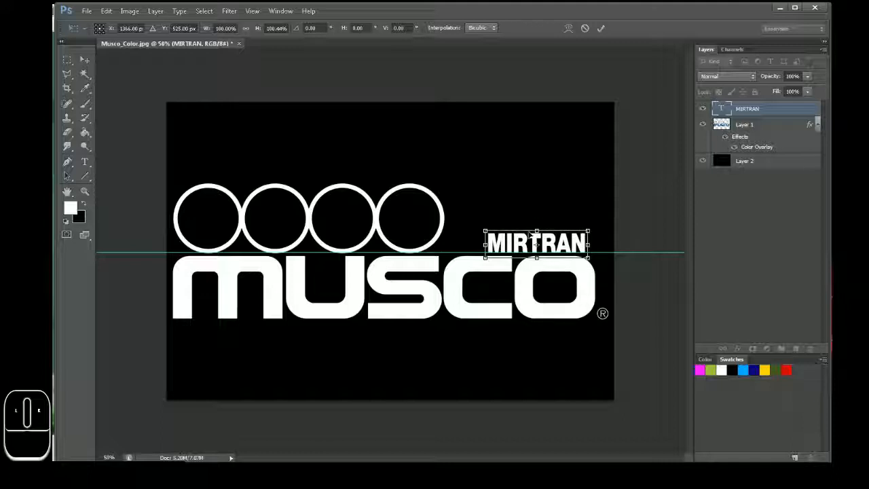
Scale the MIRTRAN text to about 105% width and 93% height above the letters CO, and commit the transform.
key(shift)
mouse_move(587, 230)
mouse_down()
mouse_move(605, 235)
mouse_move(597, 219)
mouse_move(572, 232)
mouse_move(598, 232)
mouse_move(580, 229)
mouse_move(587, 237)
mouse_up()
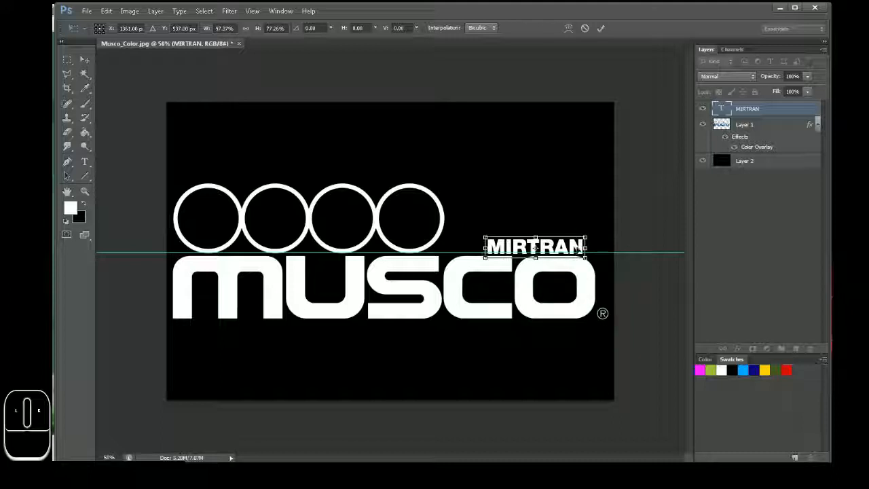
mouse_move(583, 236)
mouse_down()
mouse_move(587, 226)
mouse_move(583, 235)
mouse_up()
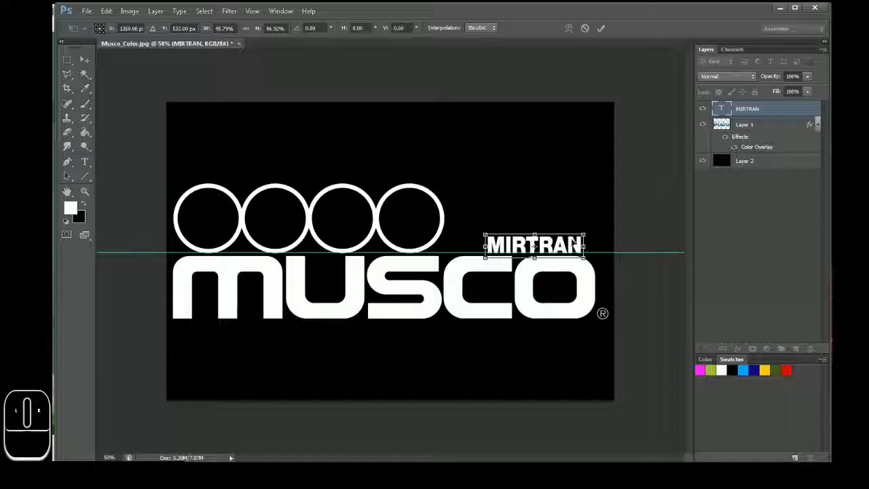
drag(583, 234, 594, 227)
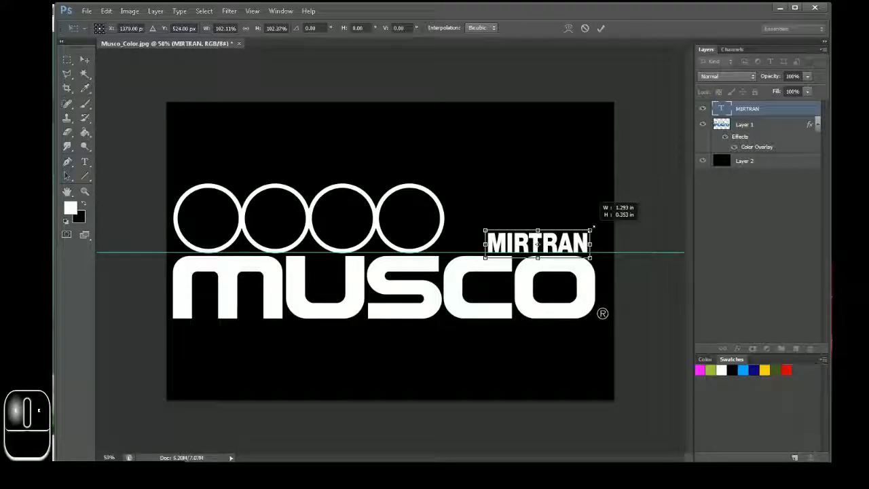
drag(592, 228, 589, 232)
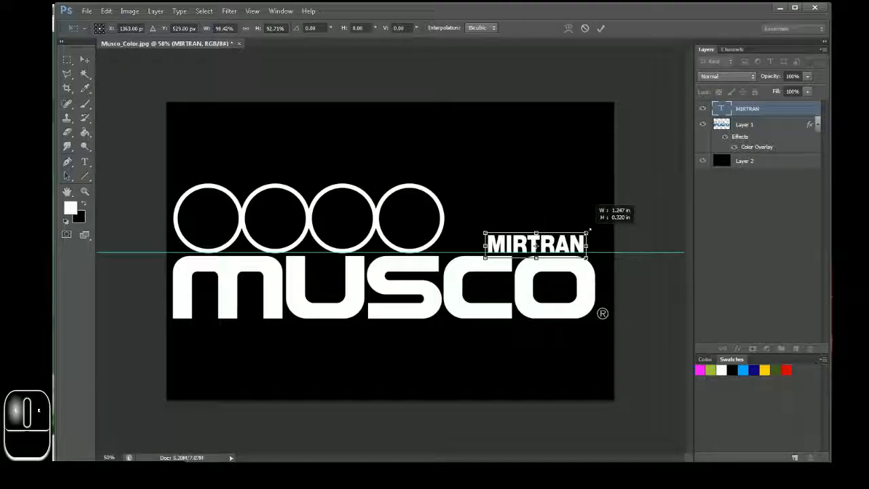
drag(589, 232, 589, 233)
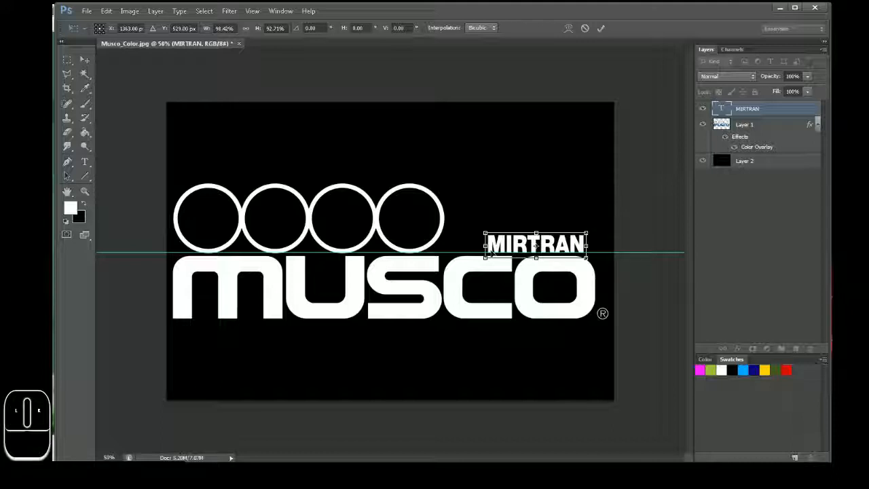
drag(486, 245, 478, 246)
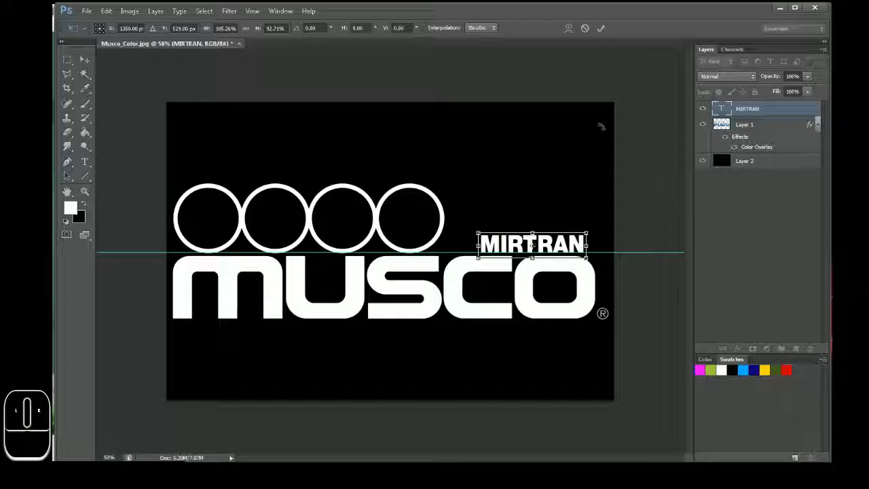
click(601, 28)
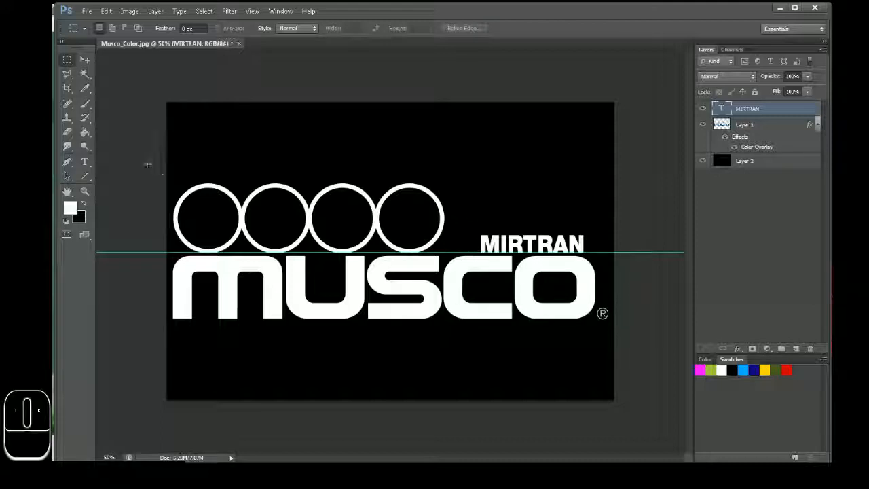
Draw two slightly slanted lines, about 207 px and 344 px long, above MIRTRAN using the Line tool with white fill and stroke.
click(85, 176)
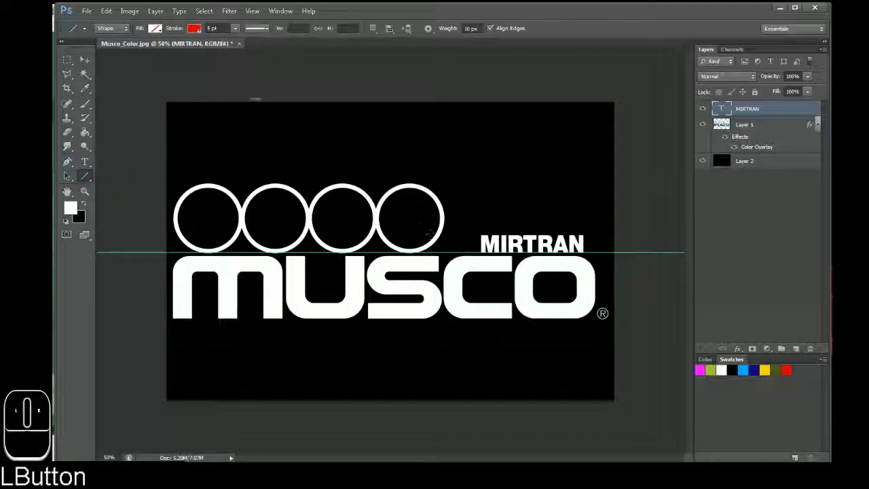
click(156, 28)
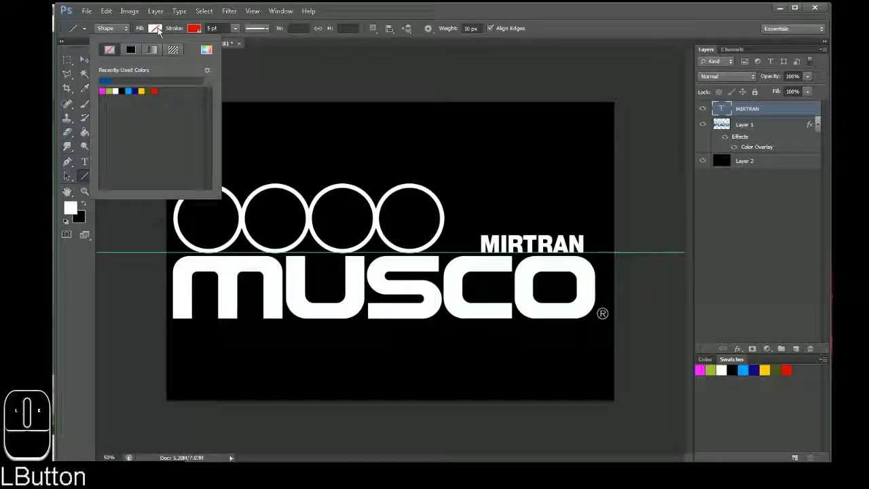
click(115, 90)
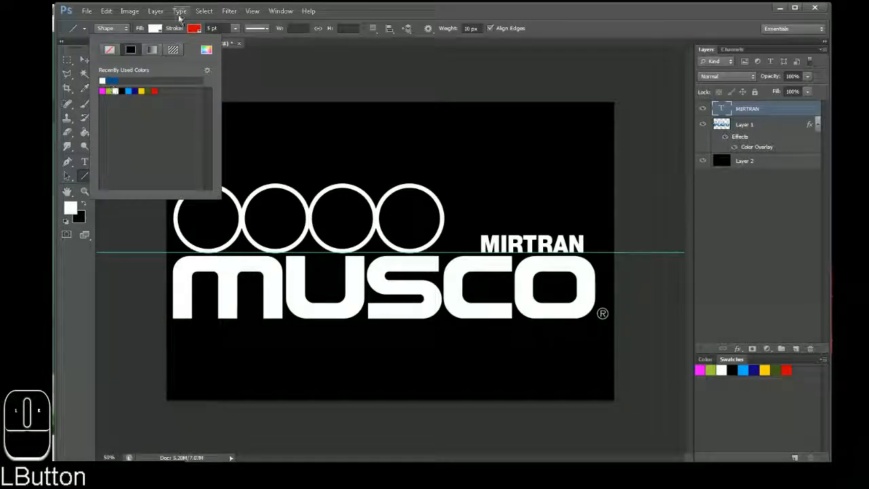
click(195, 29)
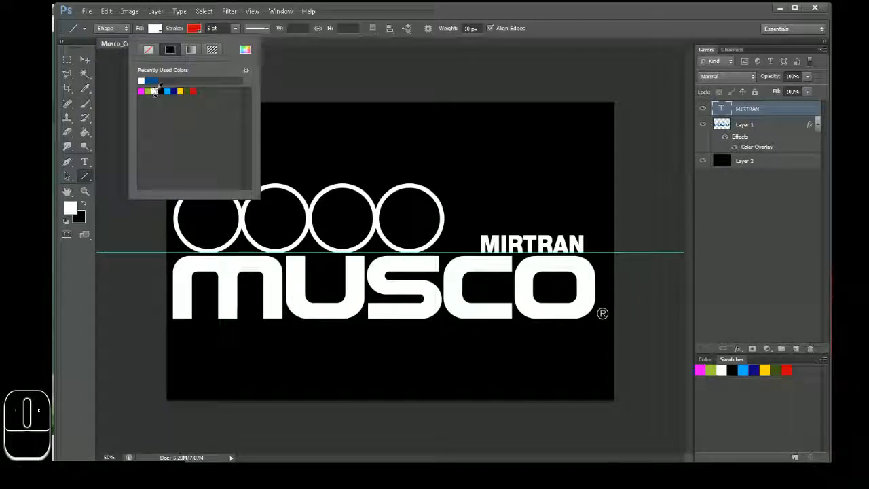
click(153, 90)
click(512, 7)
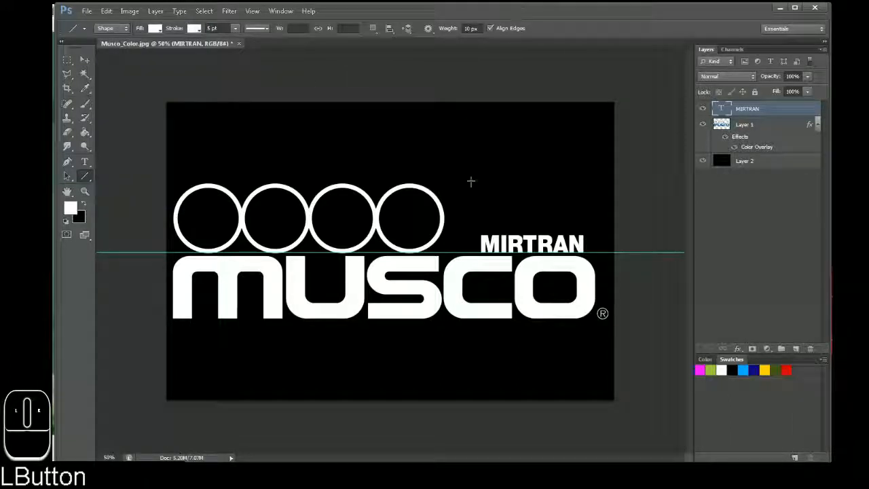
drag(532, 196, 475, 194)
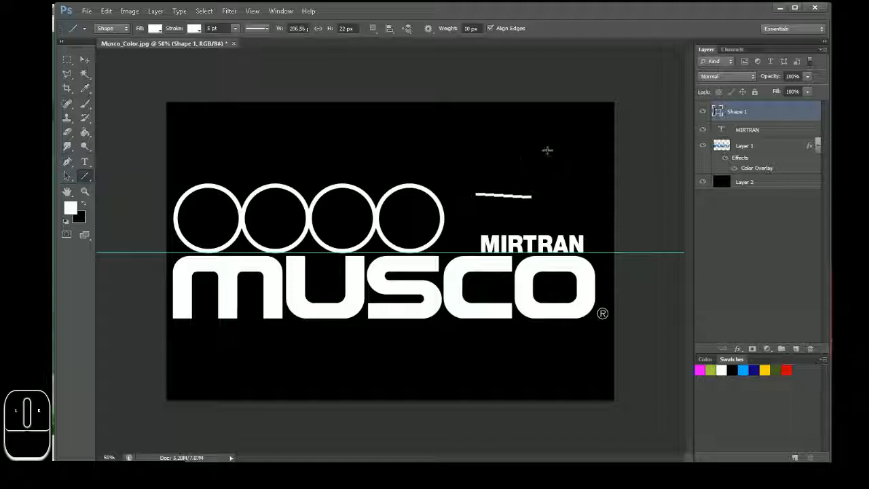
drag(547, 148, 453, 140)
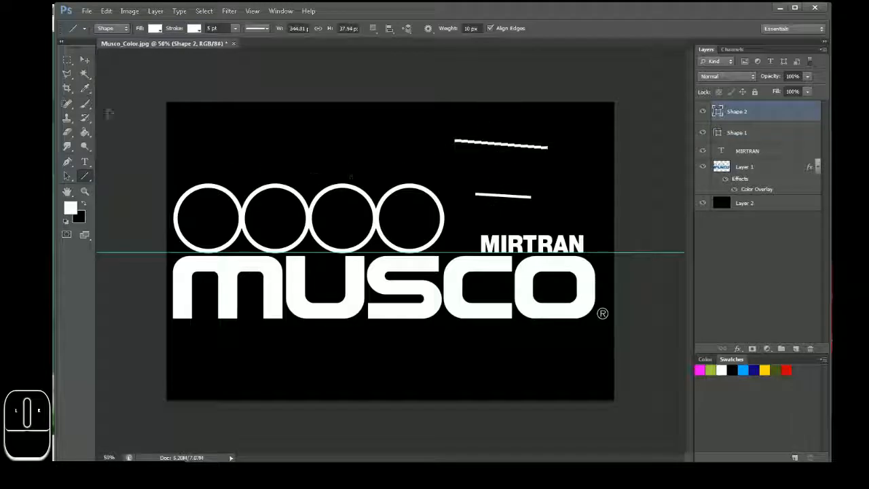
click(68, 60)
drag(299, 126, 388, 136)
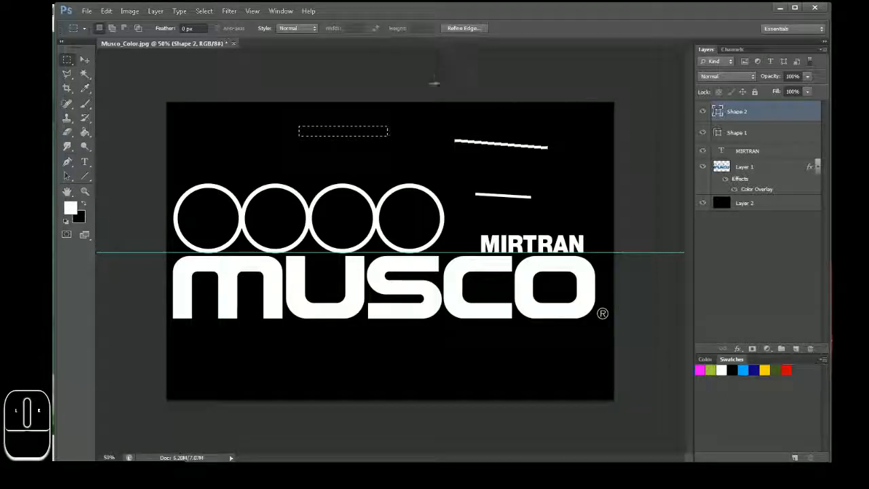
click(337, 155)
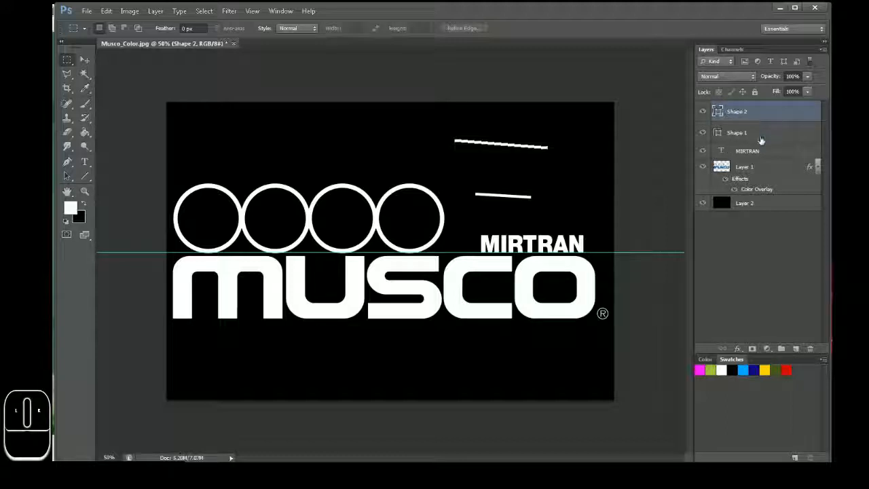
Hide the Shape 1 and Shape 2 line layers and make Layer 1 with the logo the active layer.
click(705, 130)
click(702, 111)
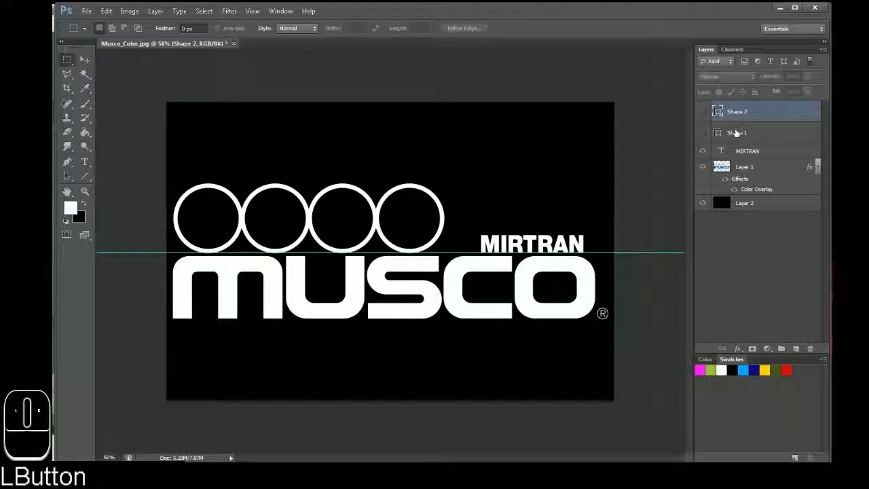
click(717, 165)
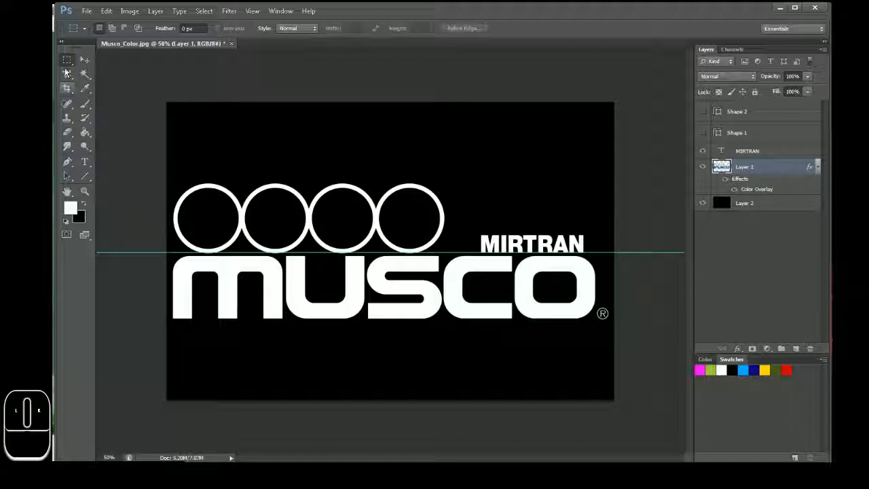
Select the ® mark beside the final O of MUSCO with a four-sided Polygonal Lasso outline.
drag(613, 304, 596, 329)
click(625, 283)
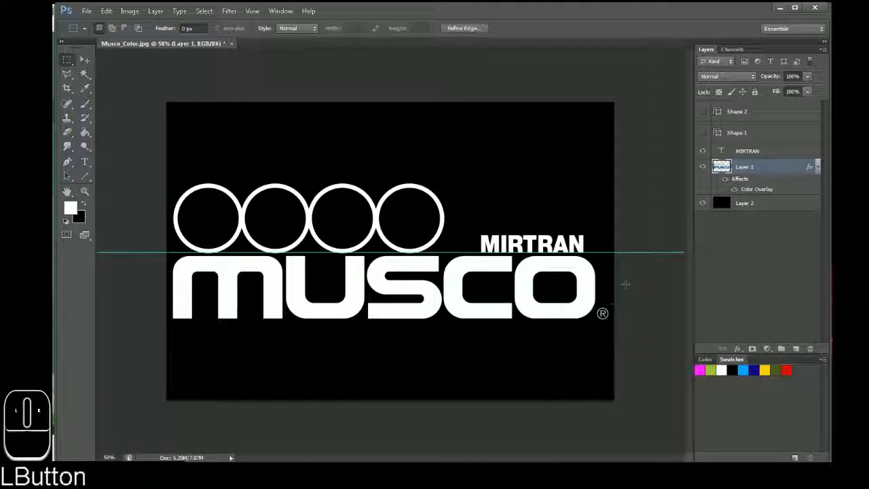
click(67, 74)
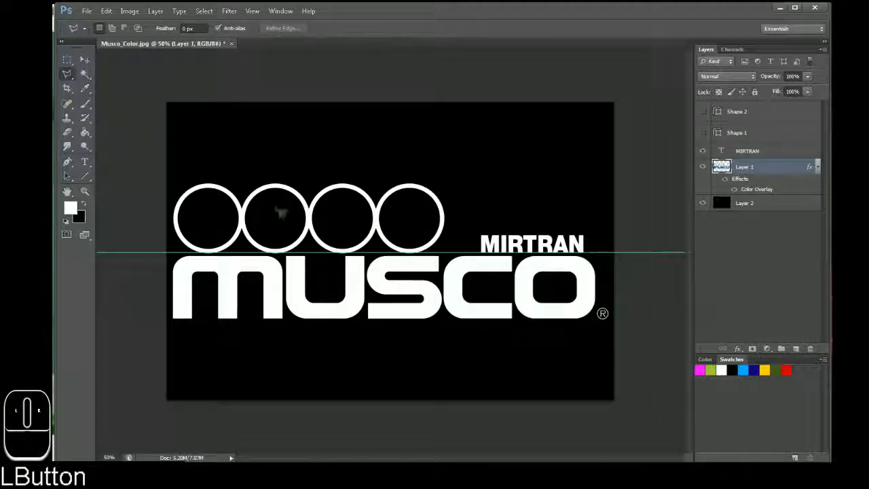
click(604, 297)
click(589, 324)
click(614, 332)
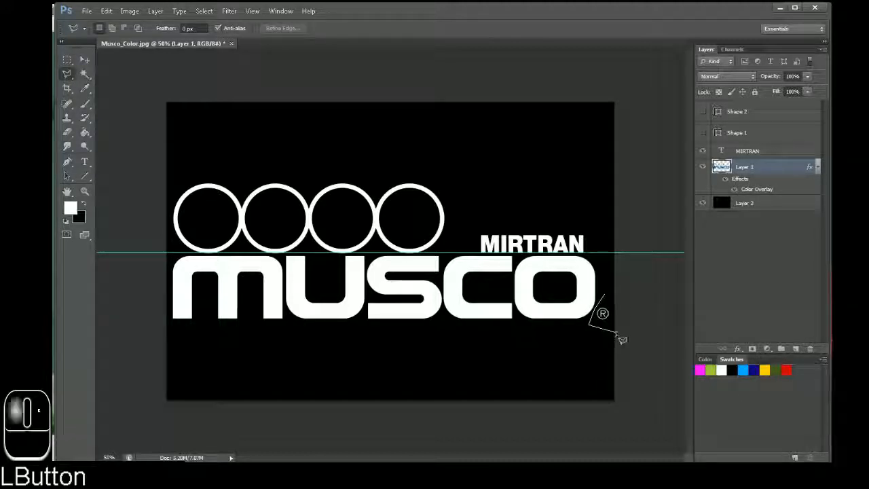
click(622, 307)
click(606, 298)
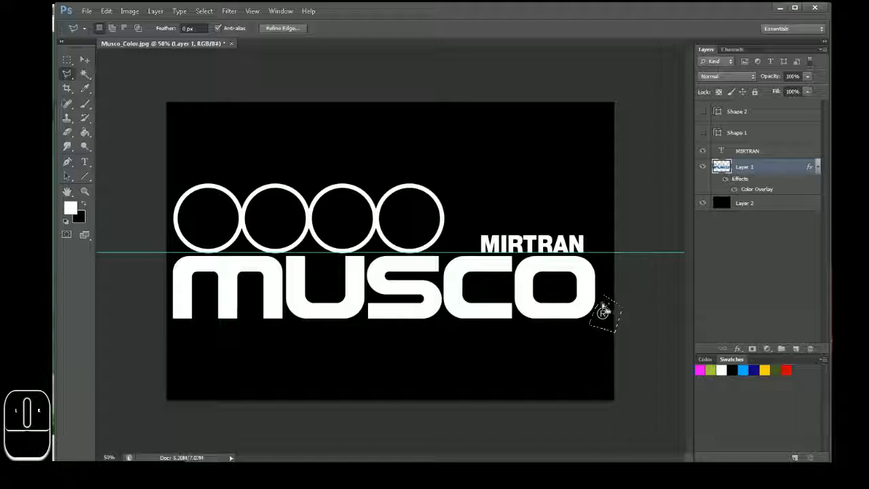
Copy the selected ® mark onto a new layer and move the copy over the final O of MUSCO.
key(ctrl+c)
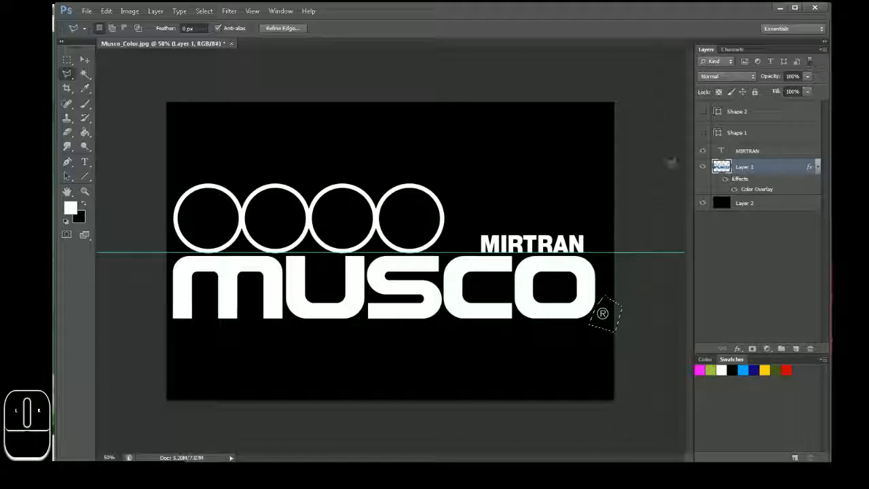
key(ctrl+v)
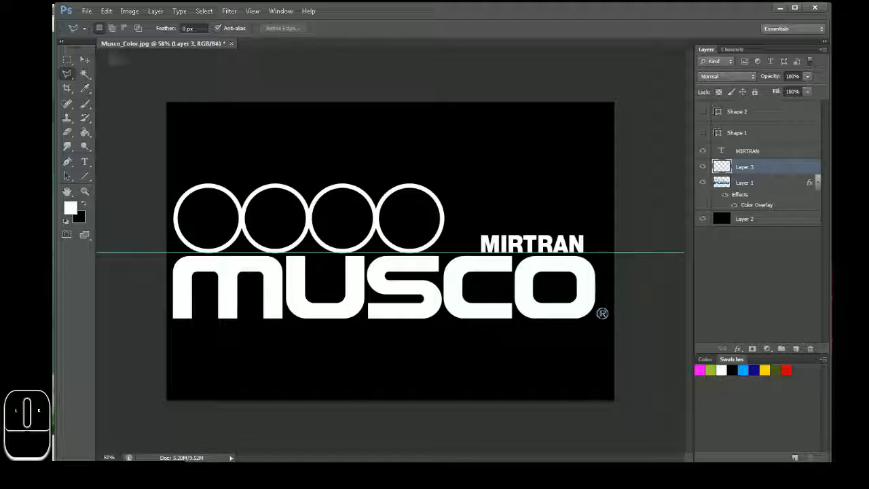
click(85, 60)
drag(575, 253, 577, 228)
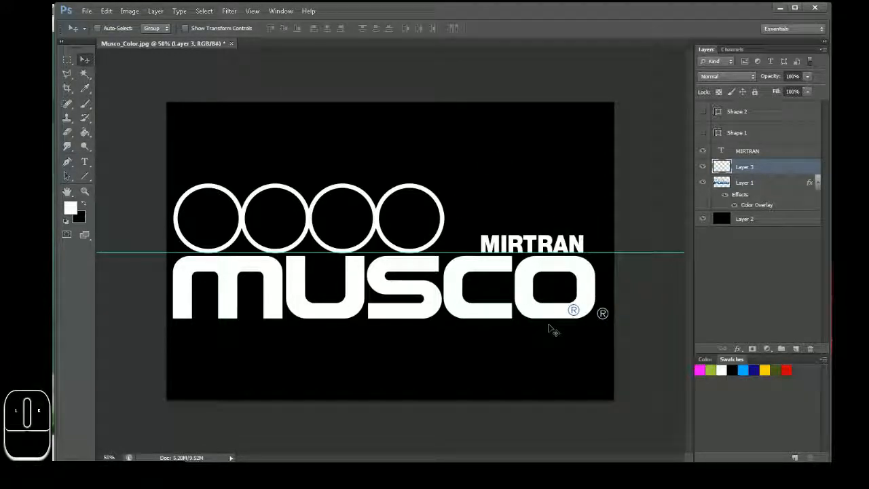
Toggle Layer 1's effects and visibility off and back on to compare the logo with and without its Color Overlay.
click(724, 195)
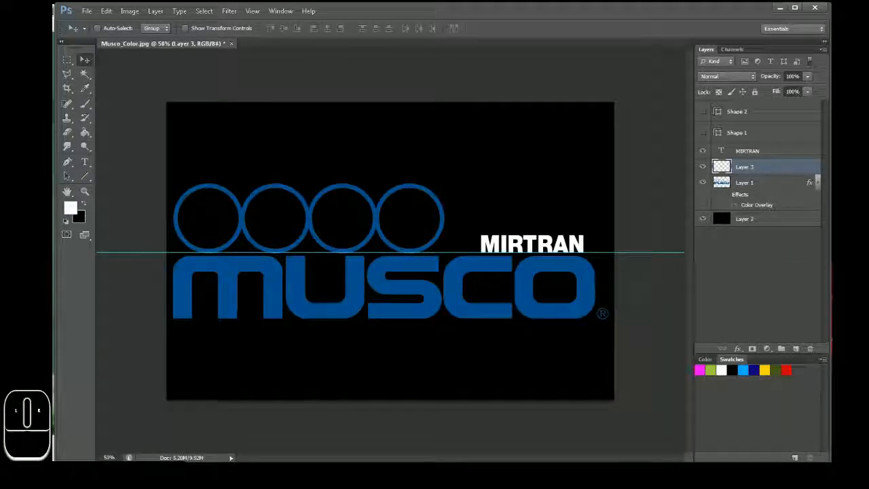
click(703, 182)
click(703, 182)
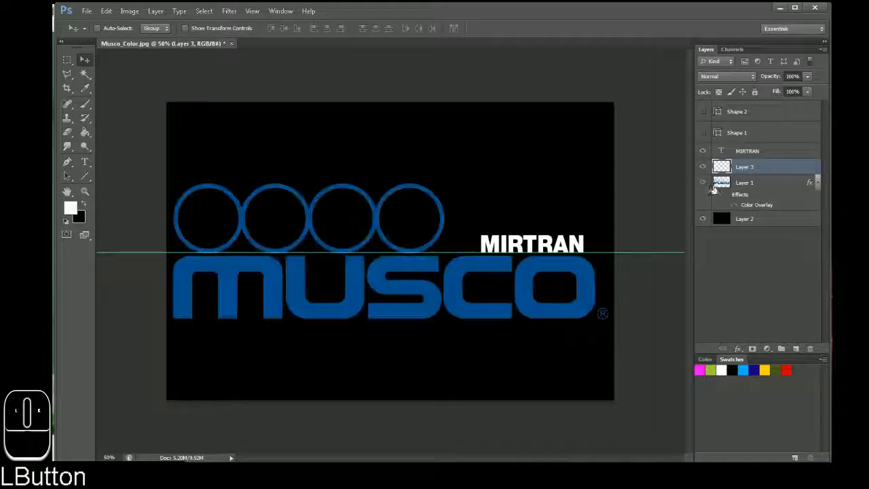
click(724, 194)
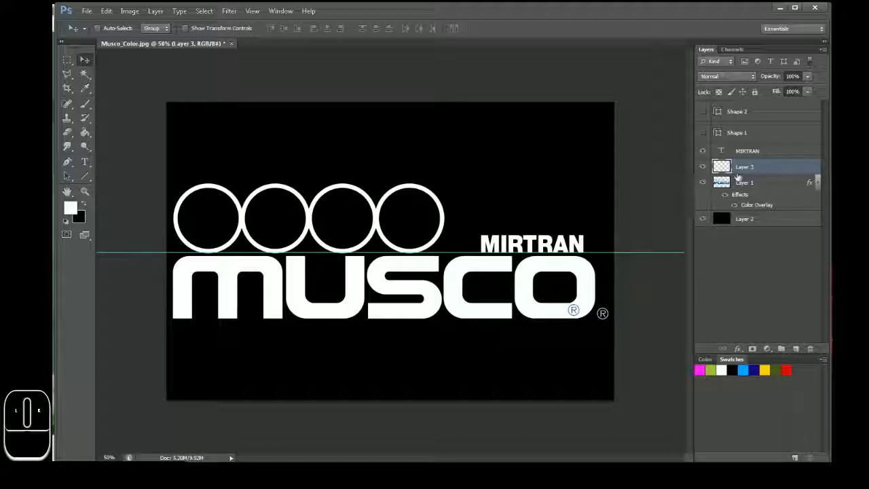
Apply a white (ffffff) Color Overlay at 100% opacity to Layer 3 with the copied ® mark.
double_click(786, 170)
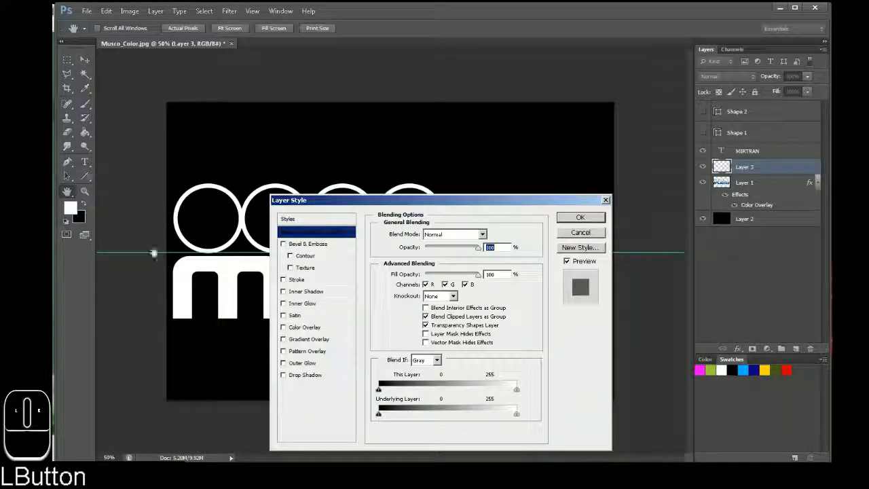
click(304, 327)
click(495, 234)
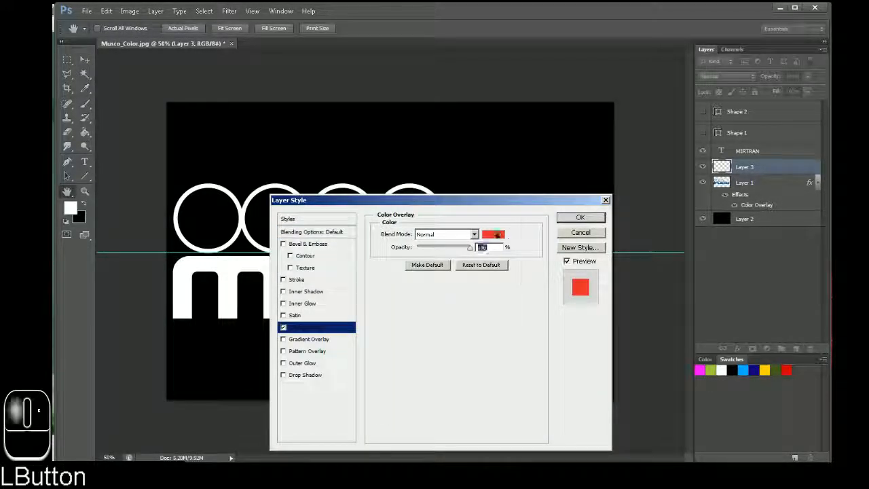
click(592, 261)
click(686, 131)
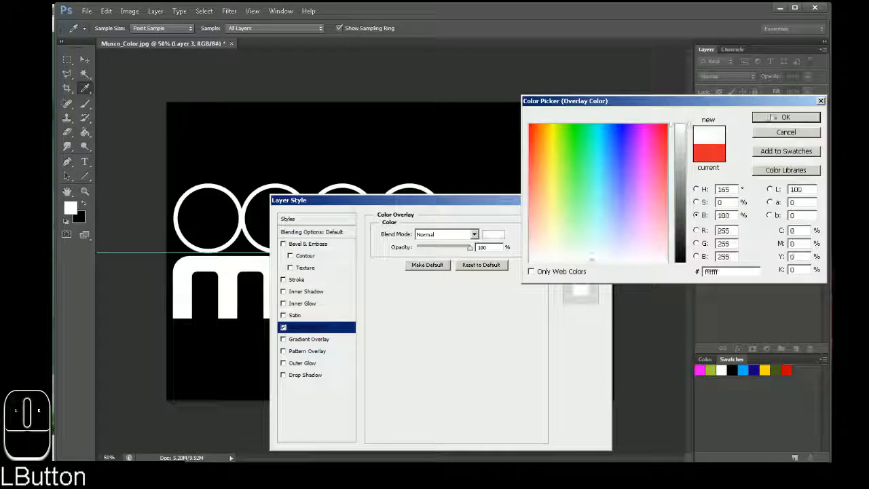
click(785, 116)
click(581, 218)
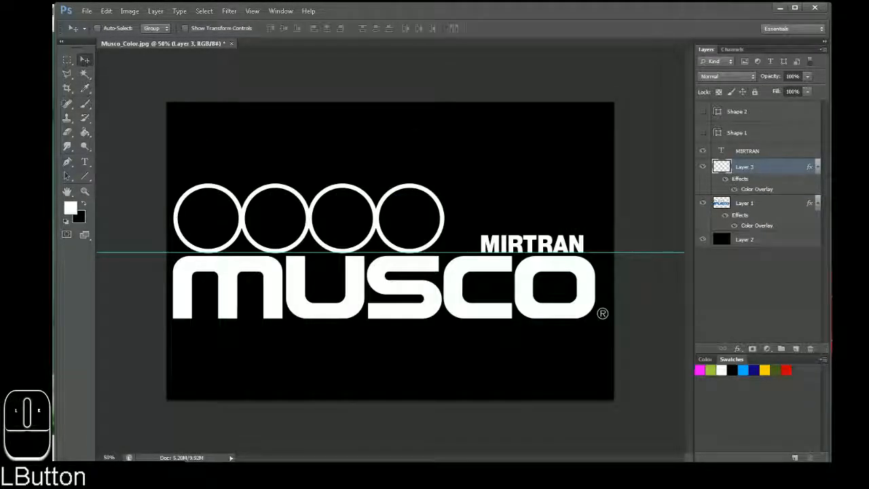
Move the copied ® mark into the empty black area above MIRTRAN and hide its layer, Layer 3.
drag(569, 170, 517, 85)
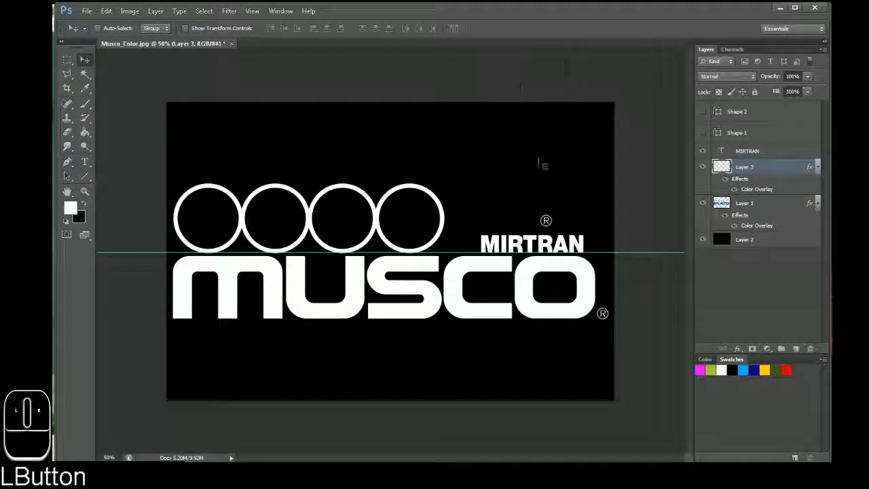
drag(550, 245, 553, 221)
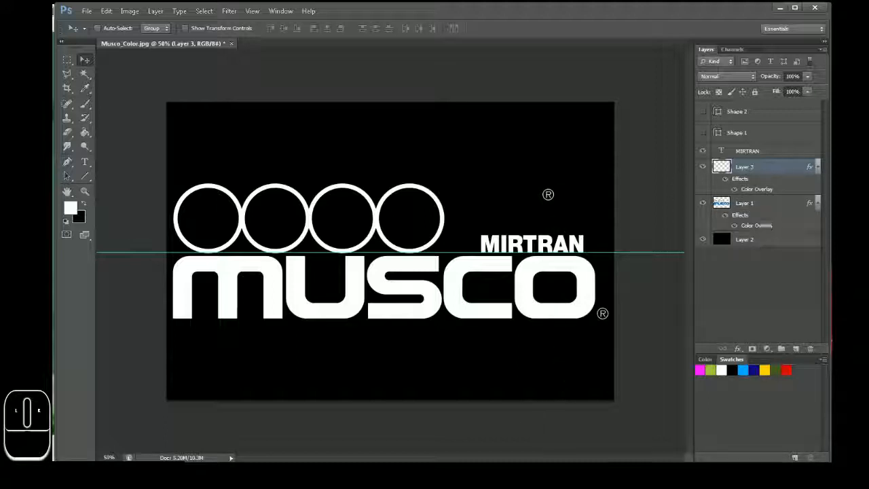
click(702, 166)
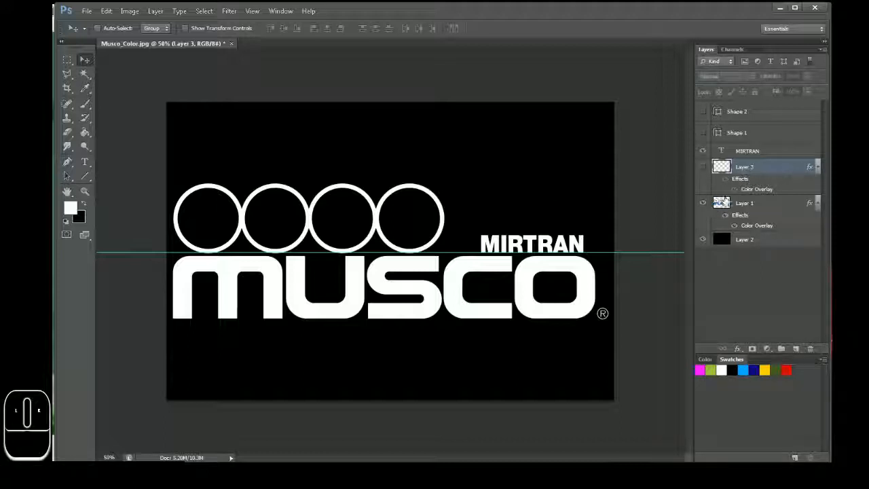
Rasterize the layer style of Layer 1 so the white overlay becomes part of the logo's pixels.
click(724, 199)
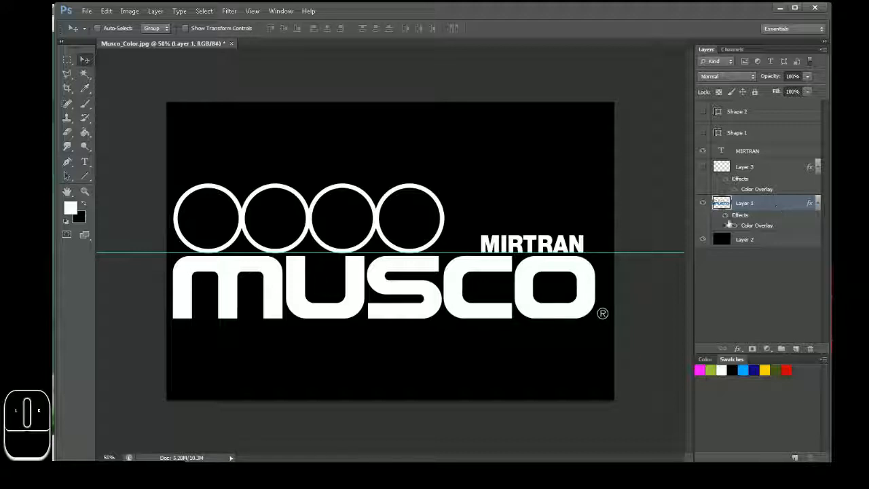
click(161, 12)
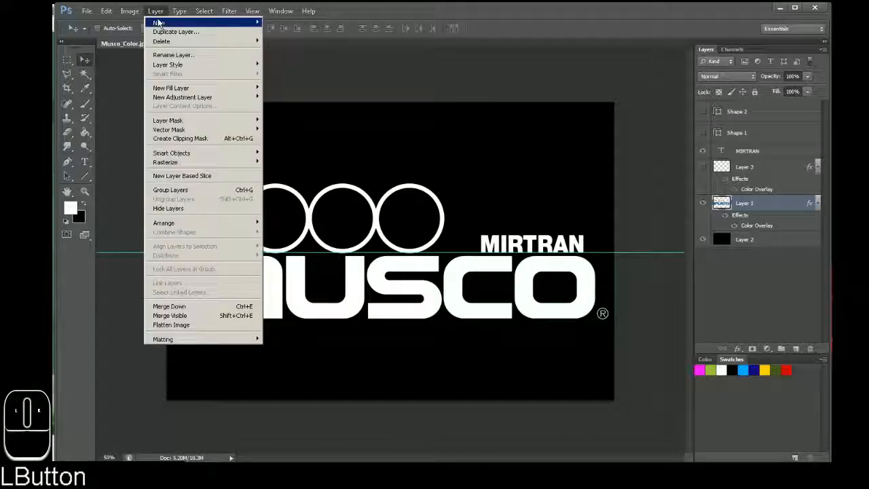
mouse_move(201, 163)
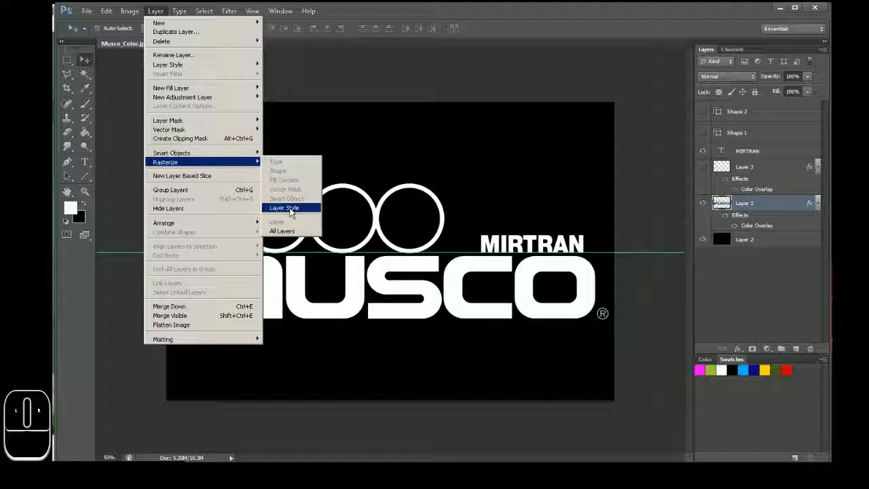
click(291, 211)
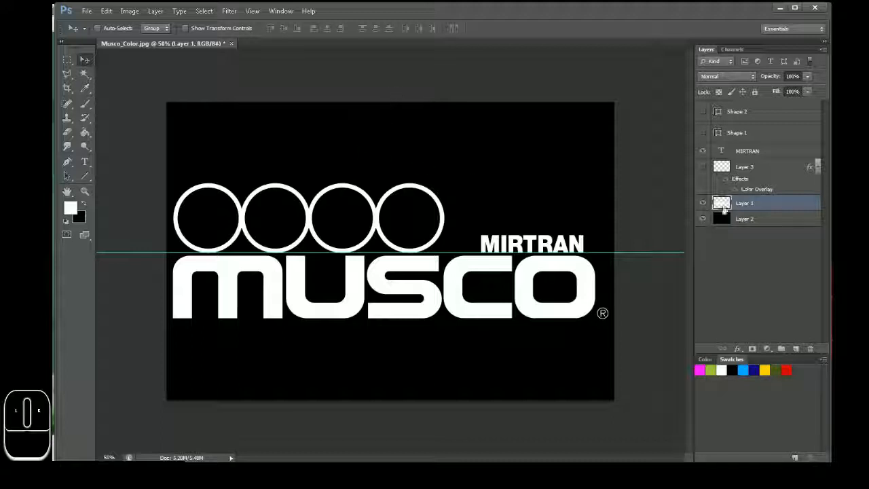
Enclose the ® mark beside MUSCO on the rasterized Layer 1 in a new Polygonal Lasso selection.
click(66, 73)
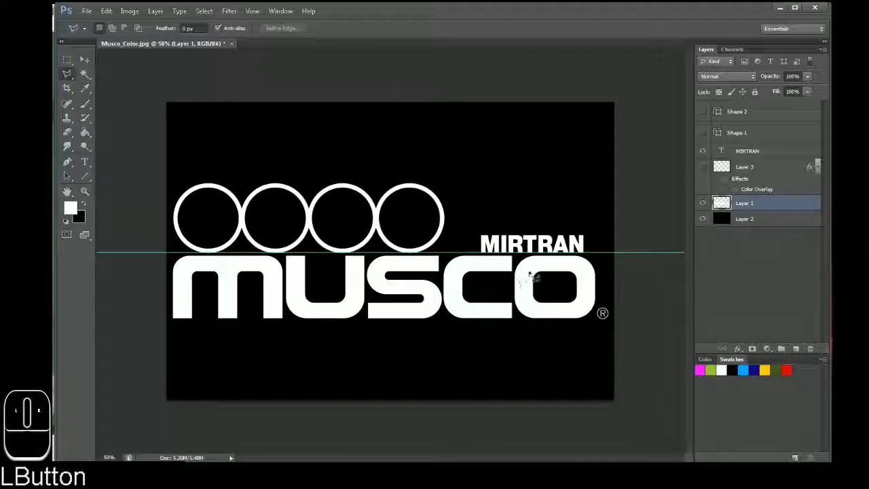
click(615, 286)
click(585, 324)
click(608, 329)
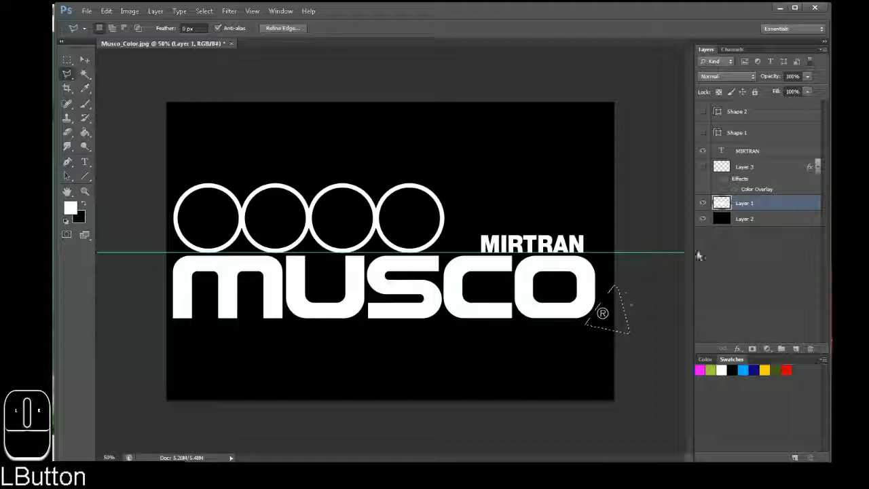
double_click(630, 332)
Copy the white ® mark from Layer 1 onto a new layer and move the copy above the end of MIRTRAN.
key(ctrl+c)
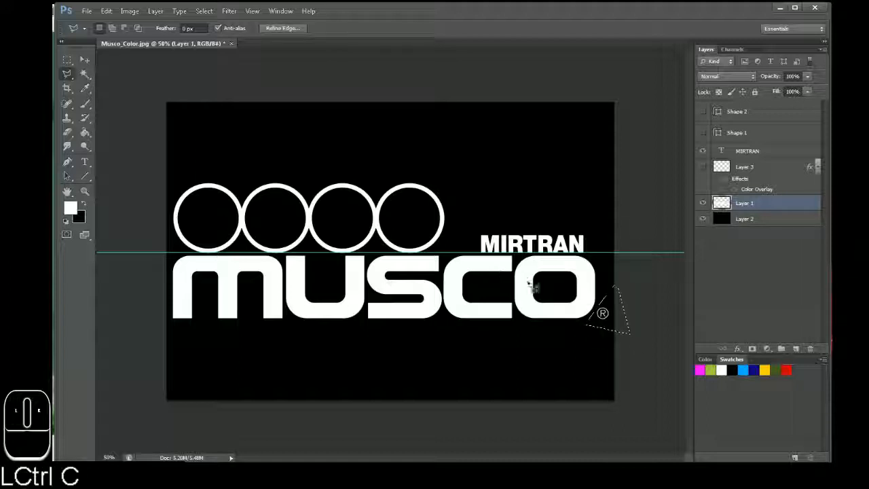
key(ctrl+v)
click(85, 61)
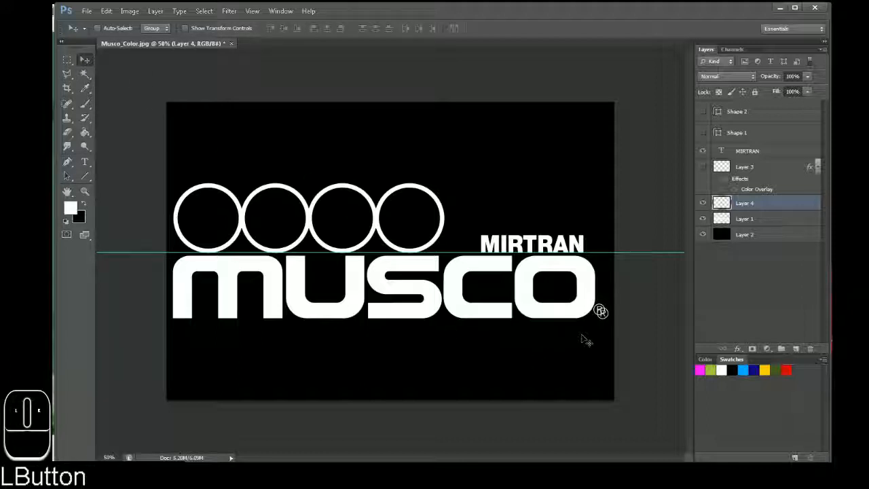
drag(581, 339, 584, 231)
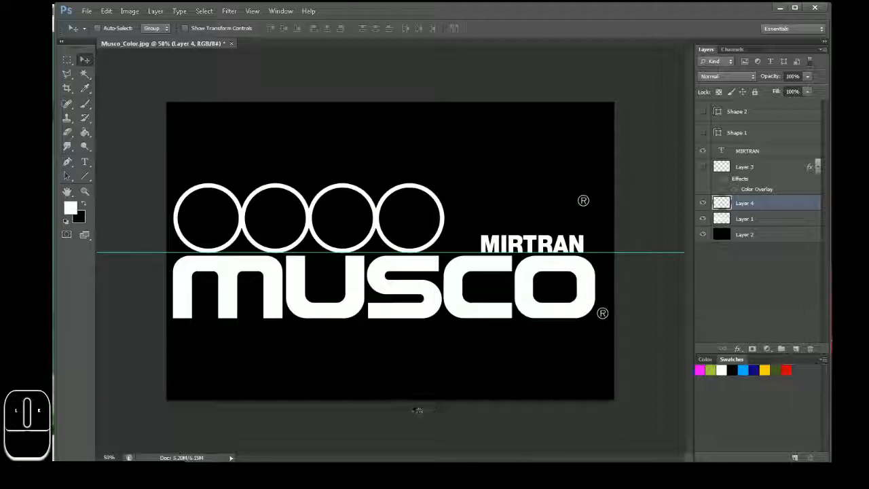
Make Layer 1 active, show Layer 3 again, and turn off its layer effects to compare the two ® copies.
shift+click(733, 218)
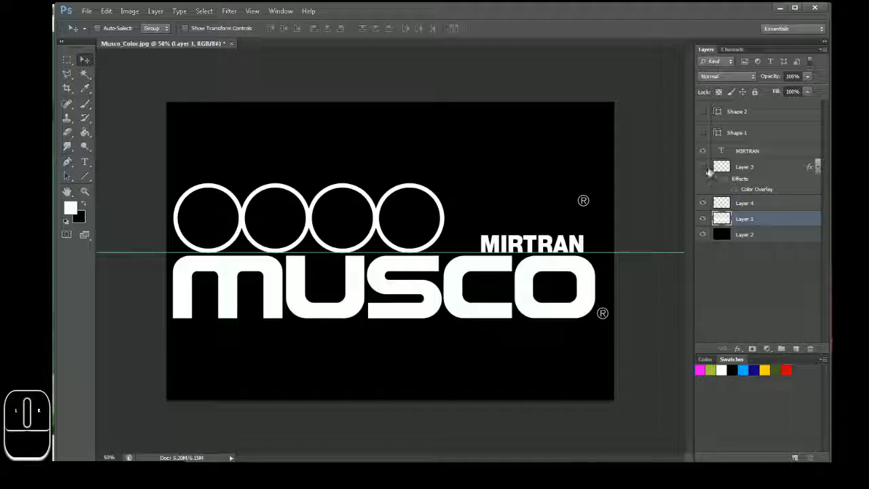
click(705, 169)
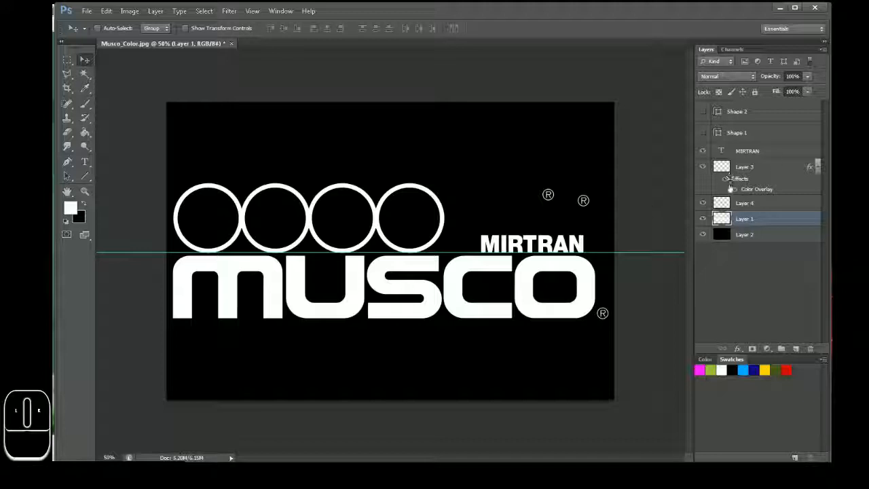
click(729, 188)
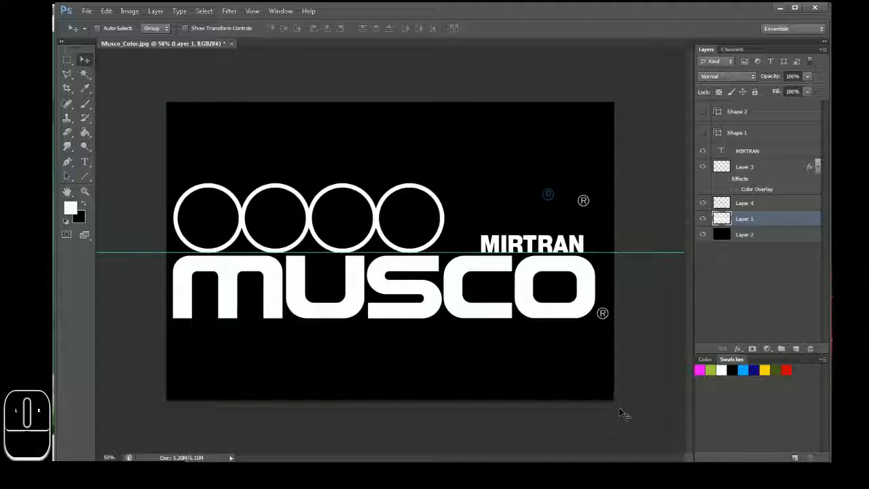